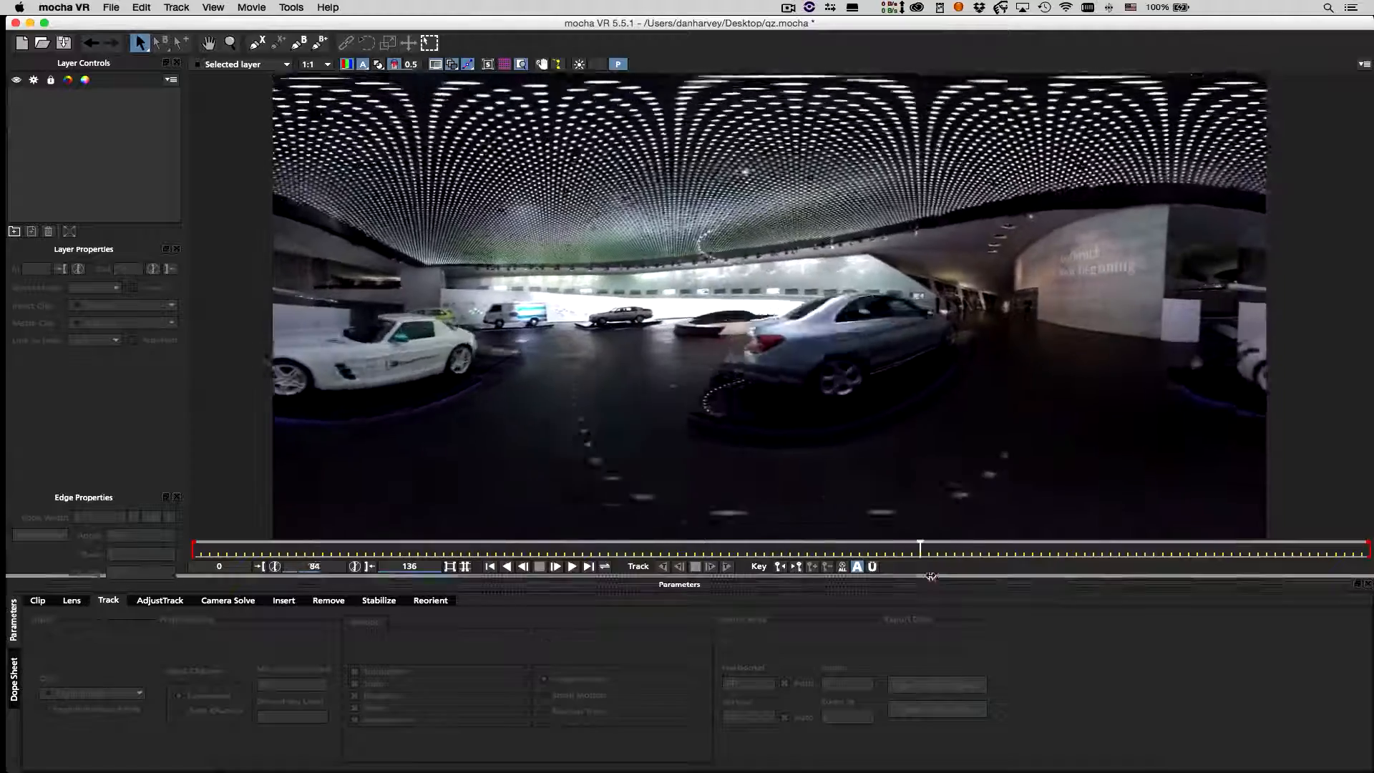
Return to frame 0, set the lens calibration to Equirectangular and turn on the 360 view
drag(897, 540, 174, 508)
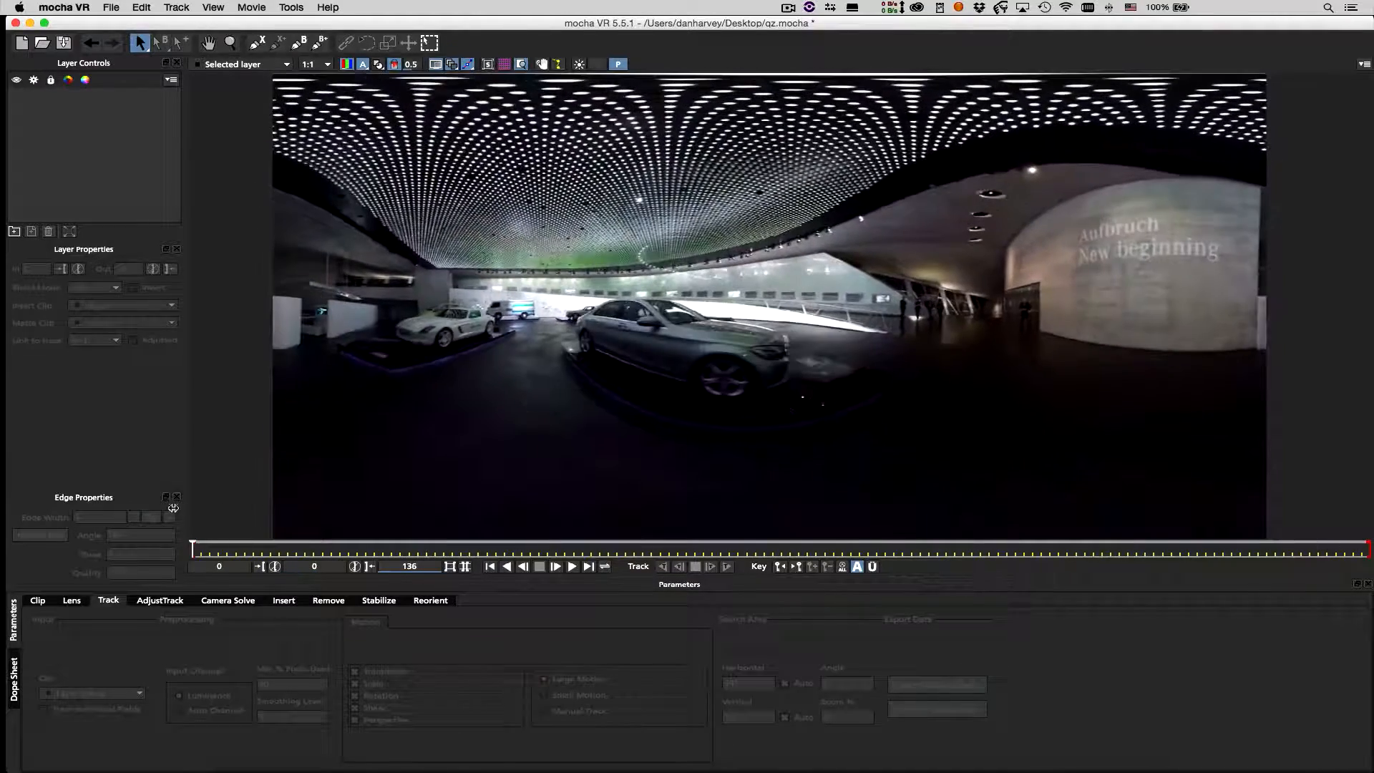
click(71, 603)
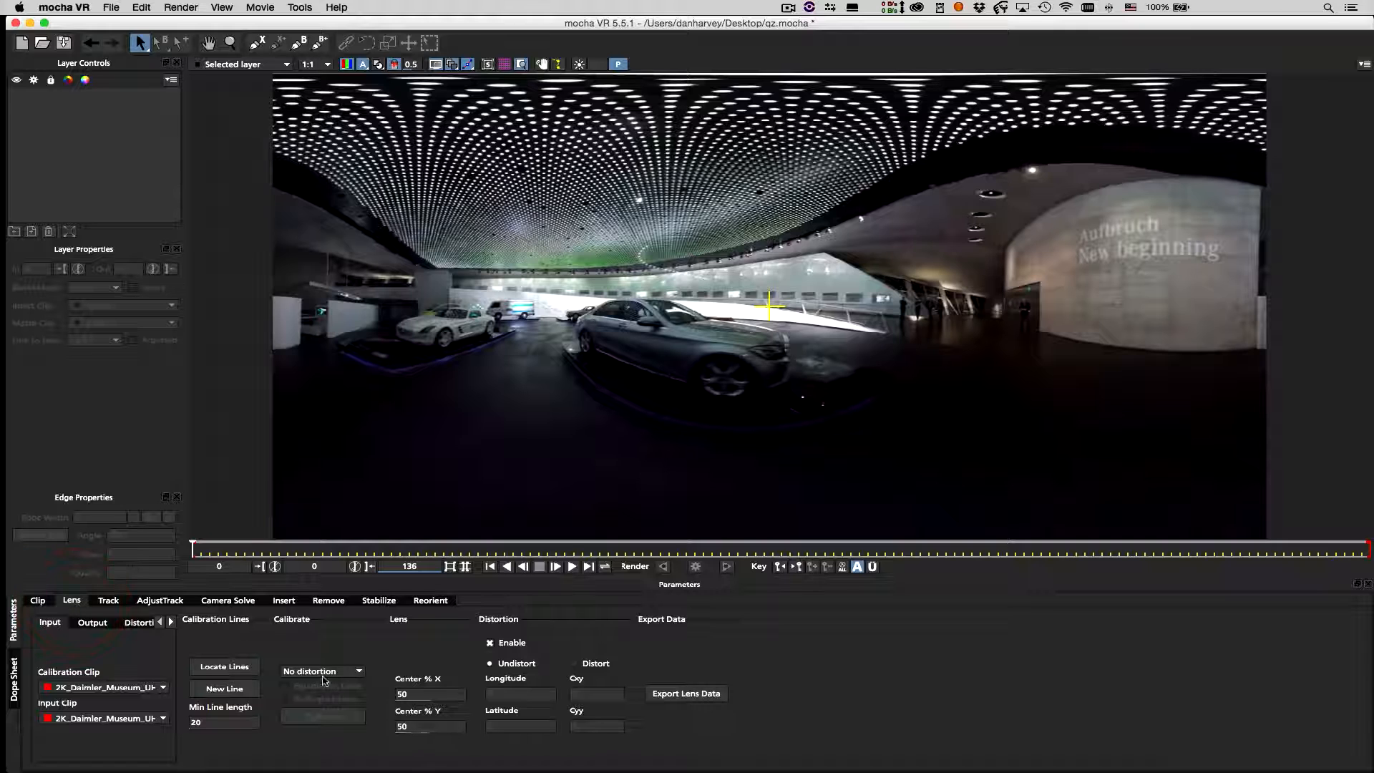
click(347, 673)
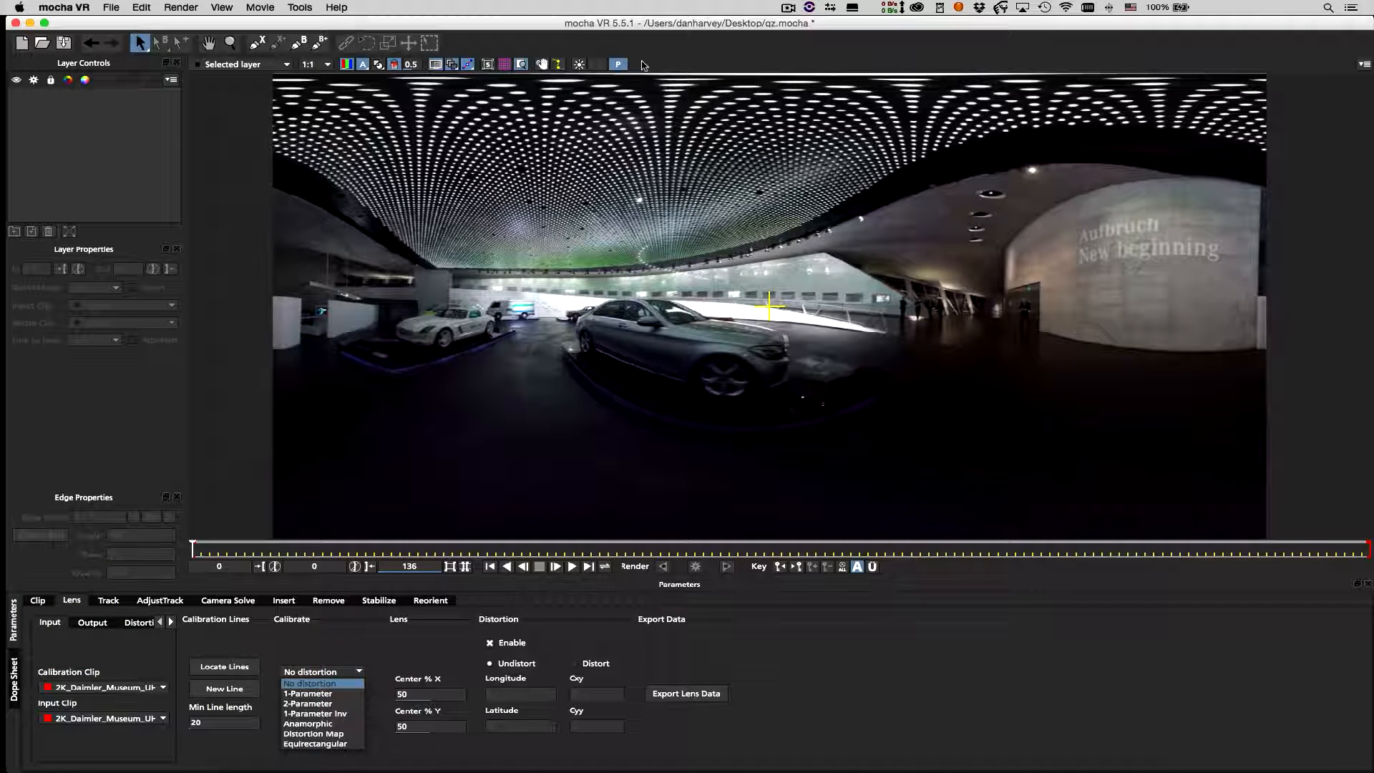
click(307, 744)
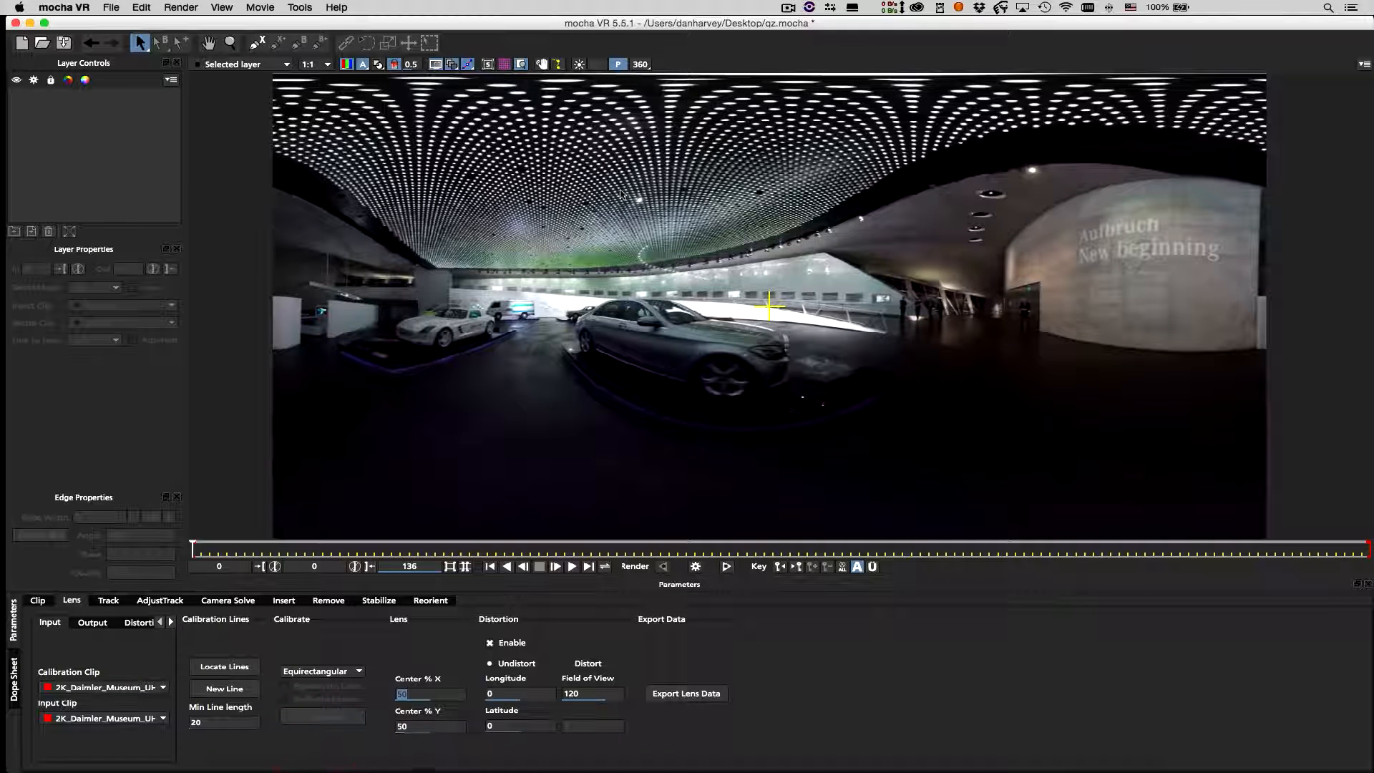
click(641, 64)
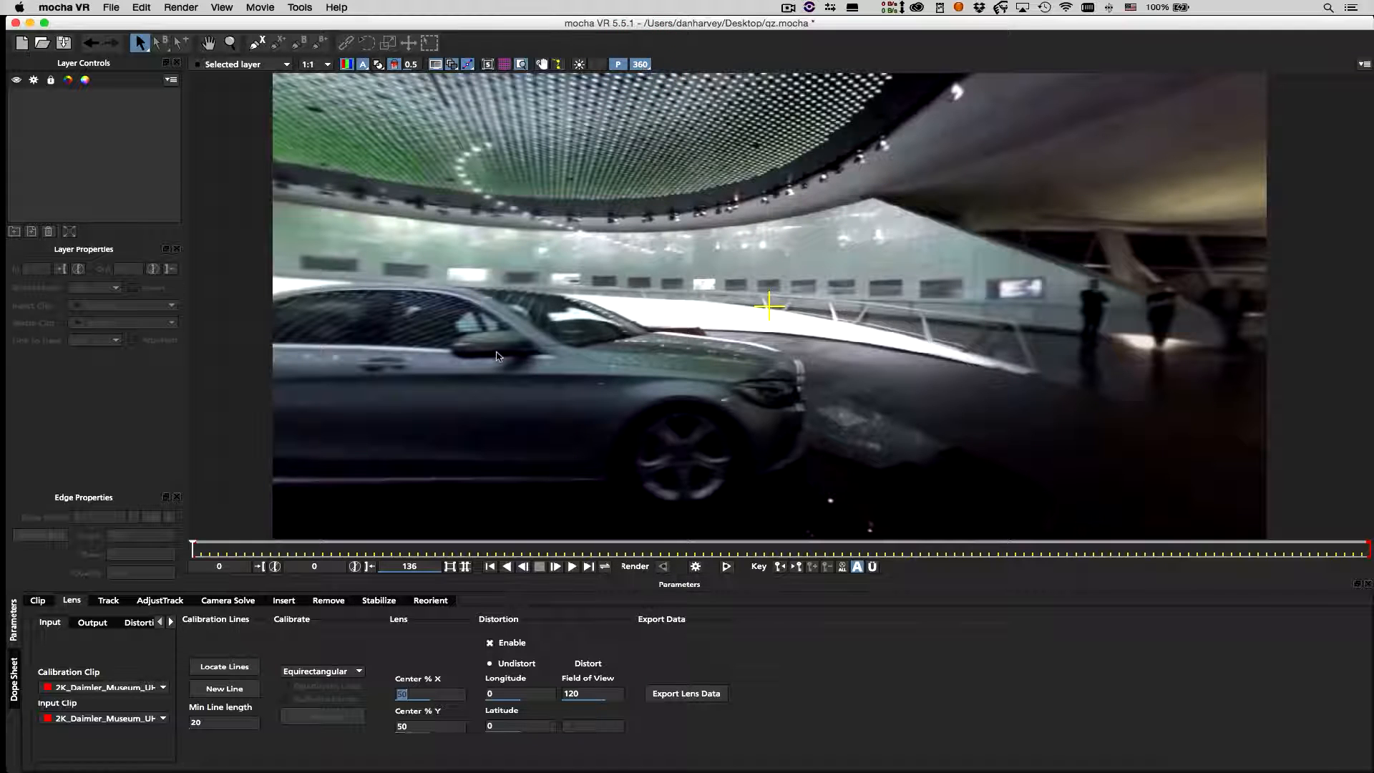
Look around the museum in the 360 view and widen the field of view to about 136
key(x)
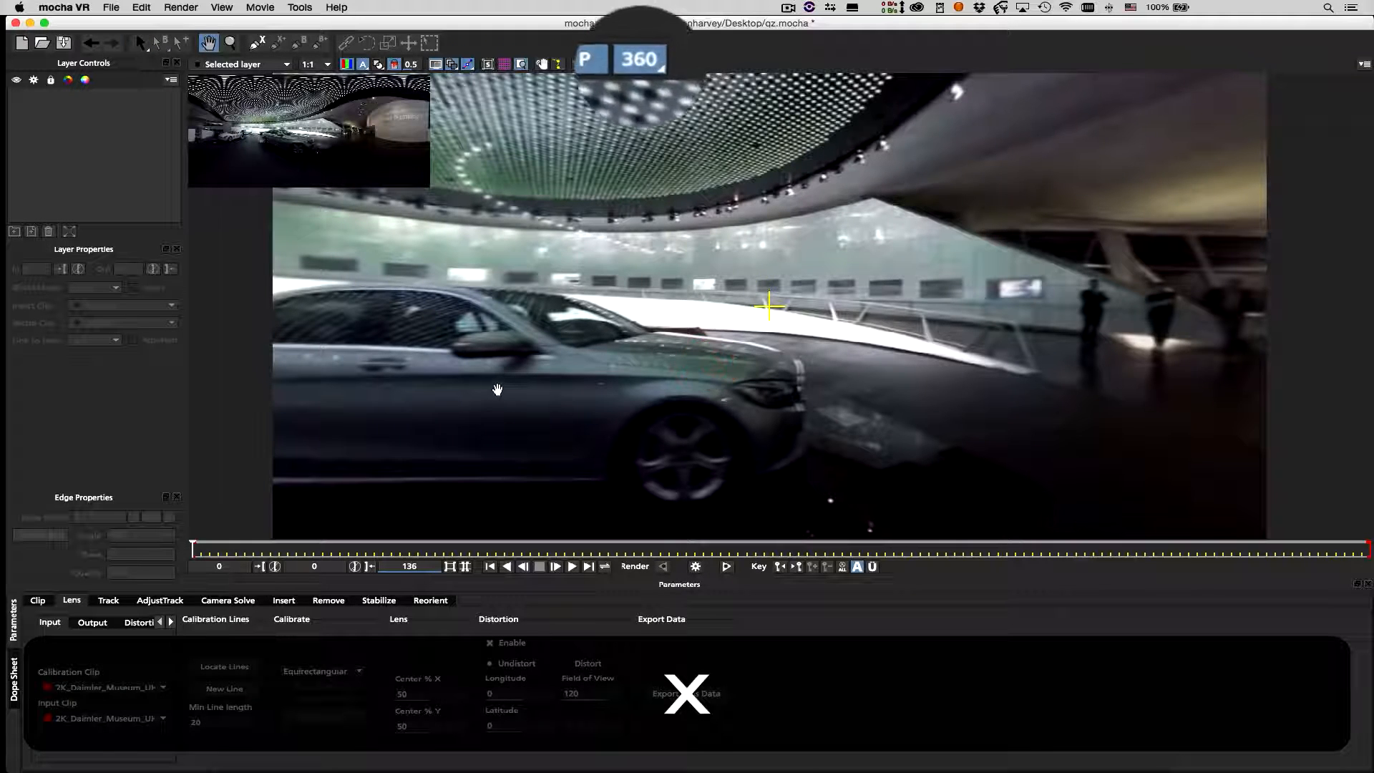
drag(496, 392, 1086, 334)
click(523, 64)
key(x)
drag(1174, 363, 304, 320)
key(x)
drag(488, 361, 1244, 379)
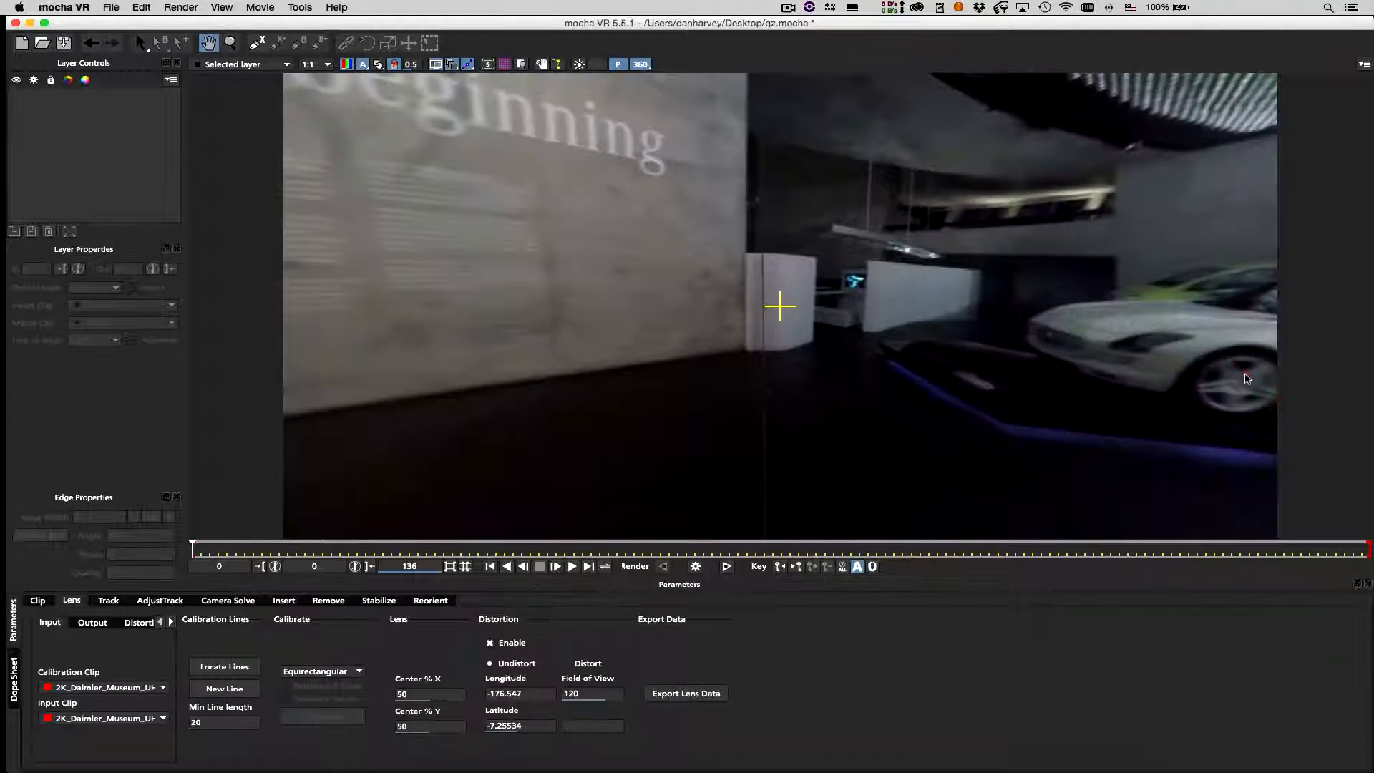
key(z)
drag(989, 344, 994, 386)
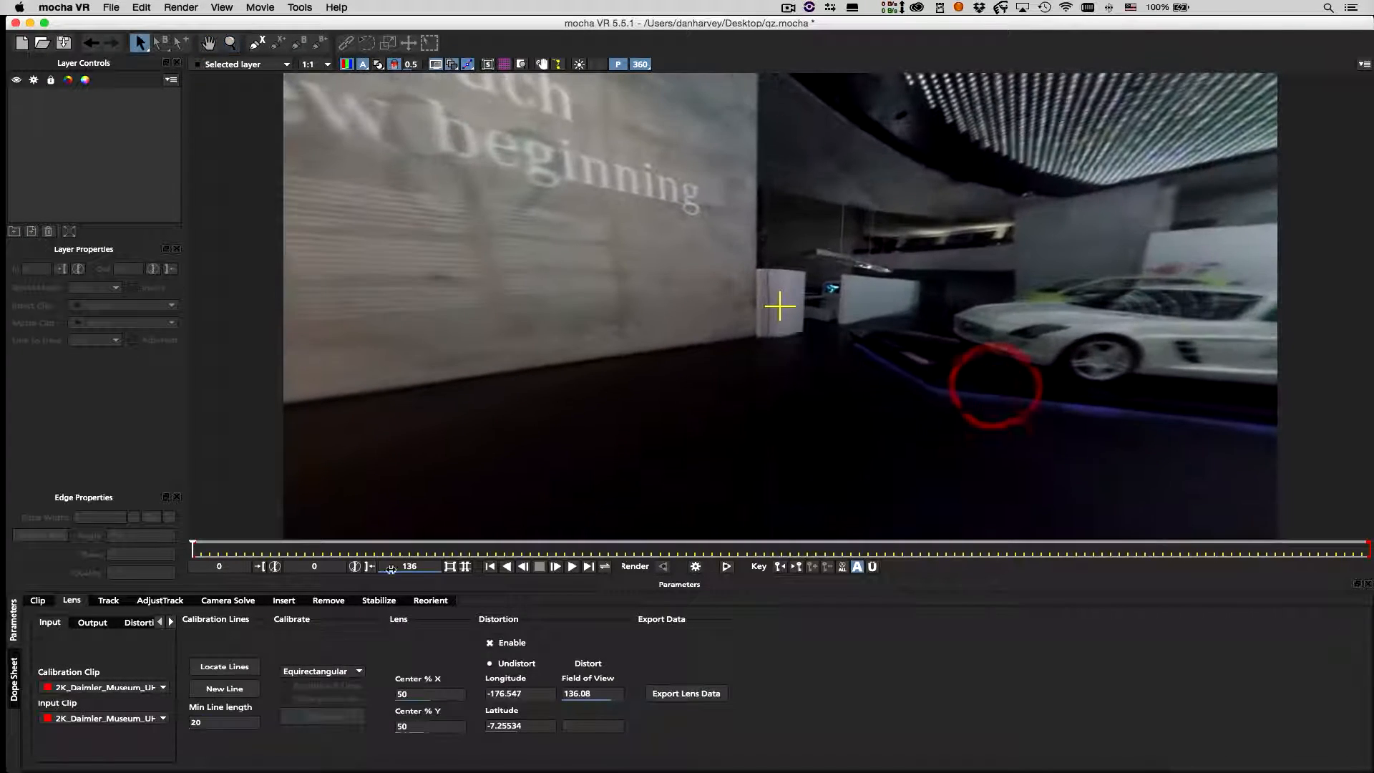
At frame 69, outline the white sports car with a closed X-Spline and adjust the control point under its rear wheel
drag(195, 549, 790, 530)
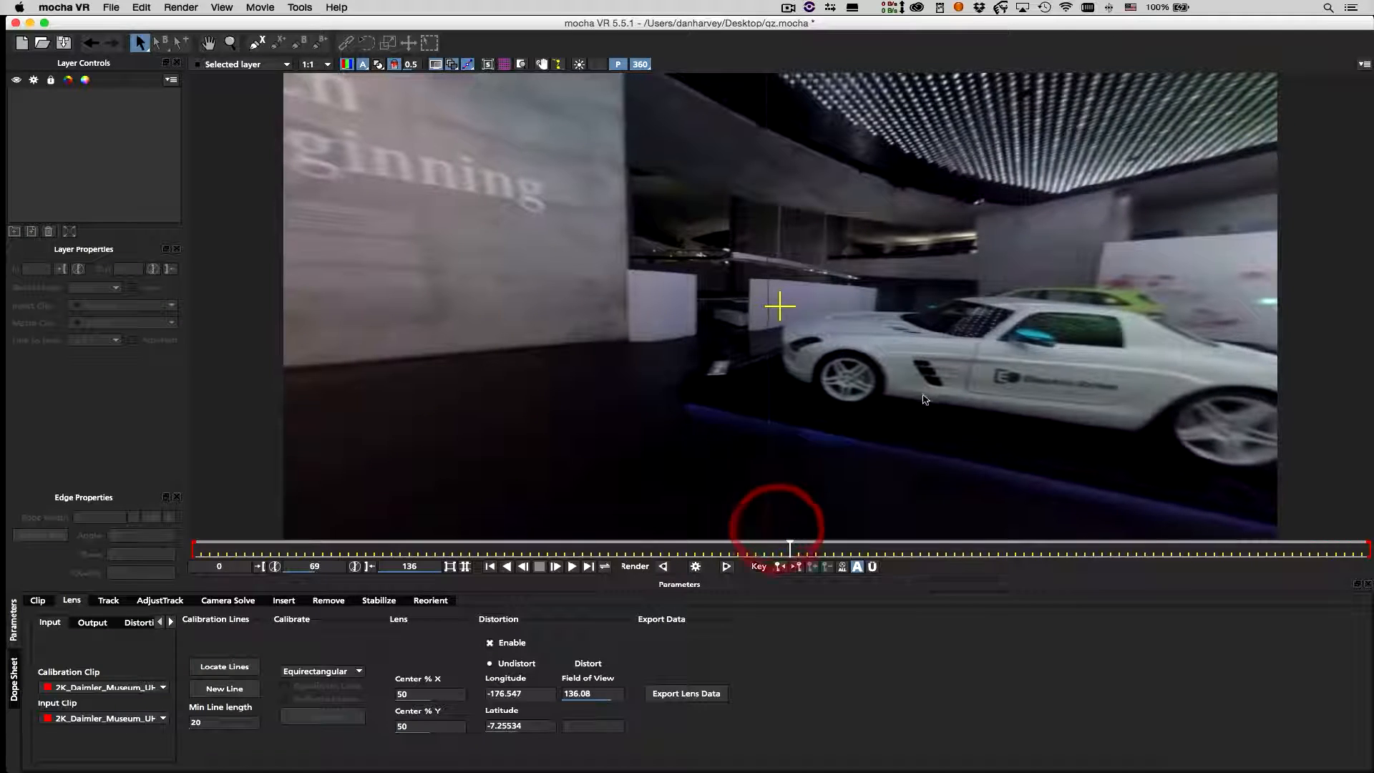
key(z)
drag(912, 405, 810, 514)
key(x)
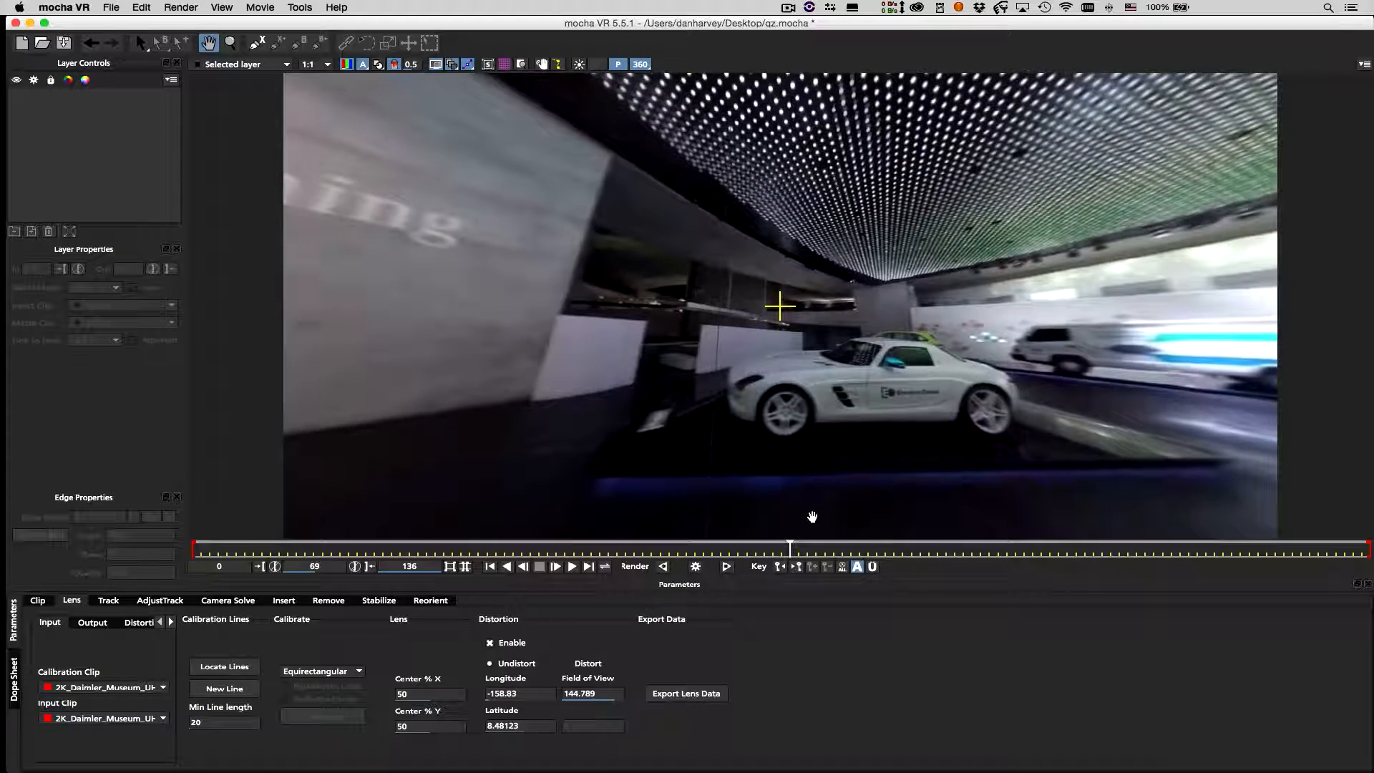
key(q)
click(256, 42)
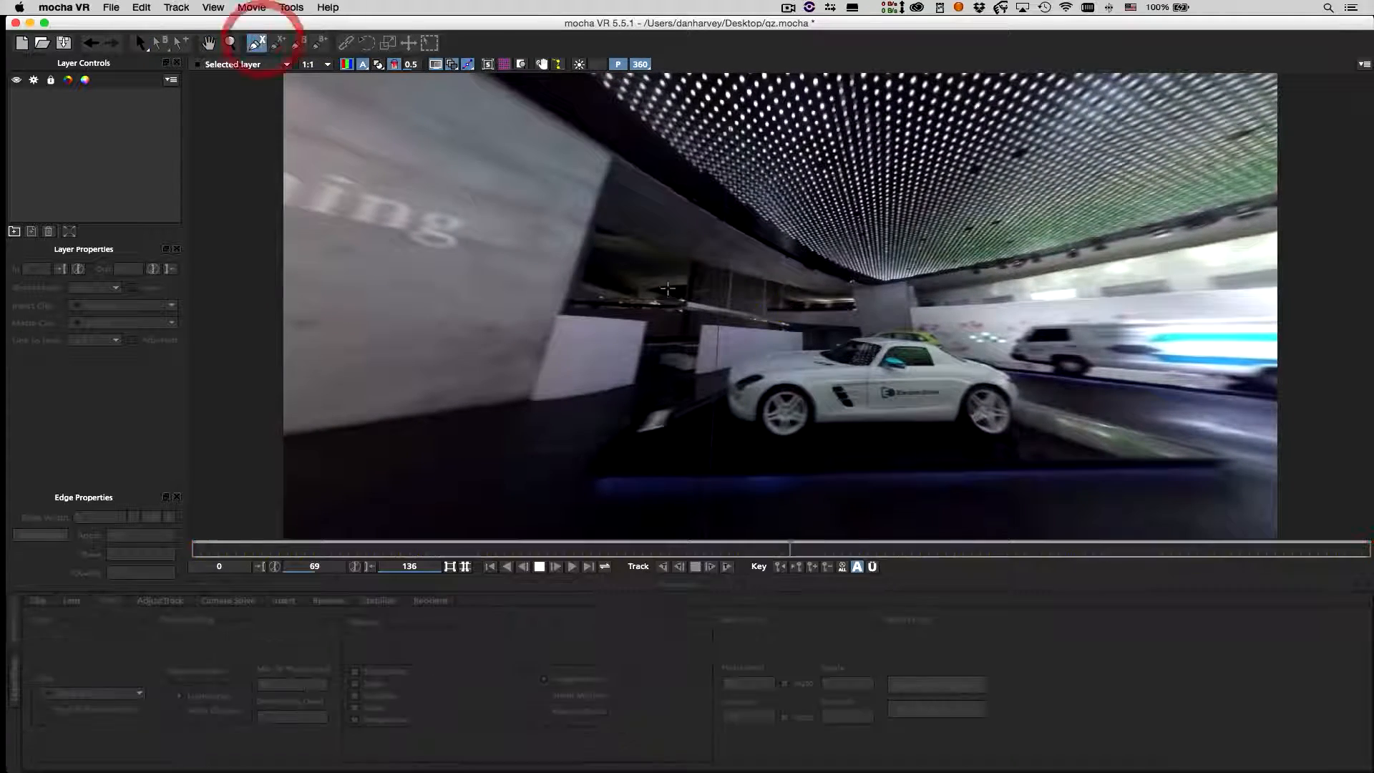
click(728, 370)
click(763, 354)
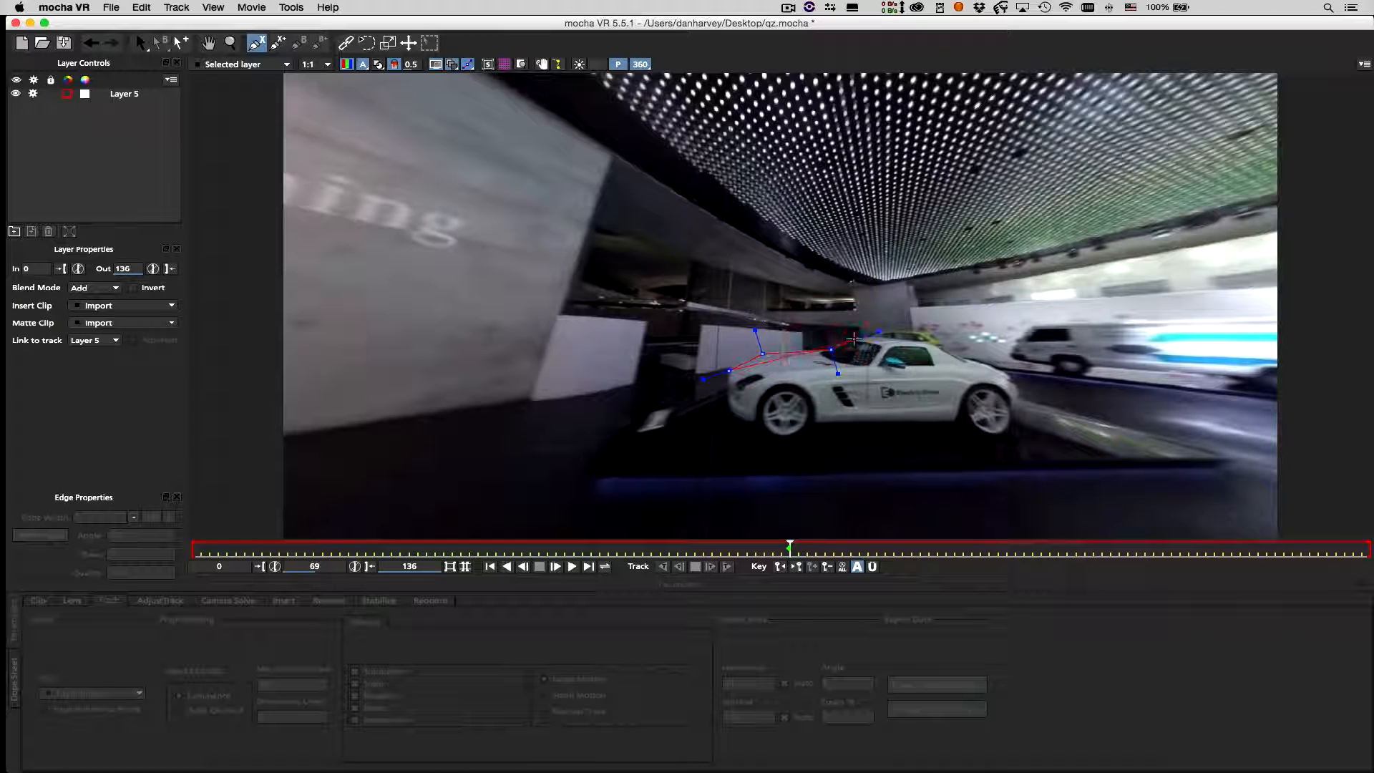
click(856, 338)
click(932, 342)
click(966, 361)
click(999, 371)
click(1021, 387)
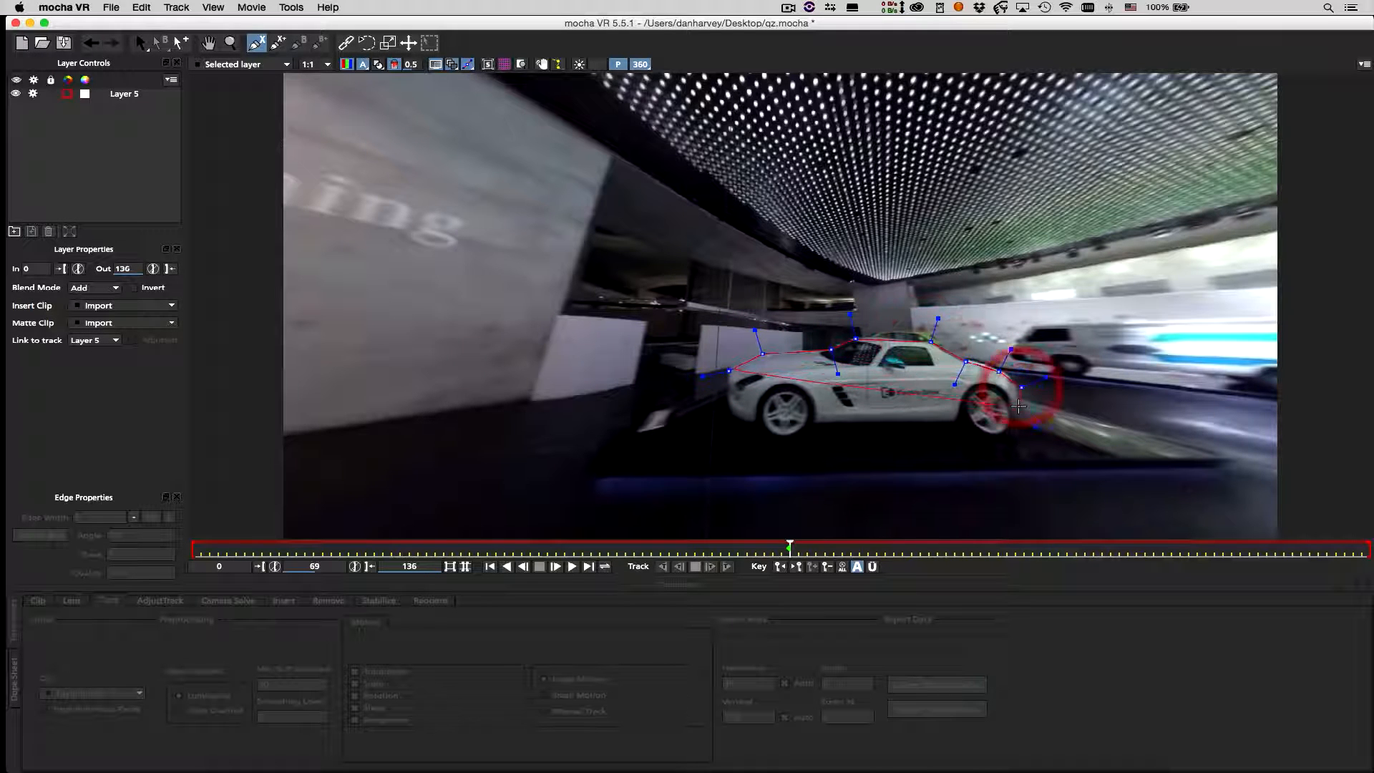
click(1019, 406)
click(957, 424)
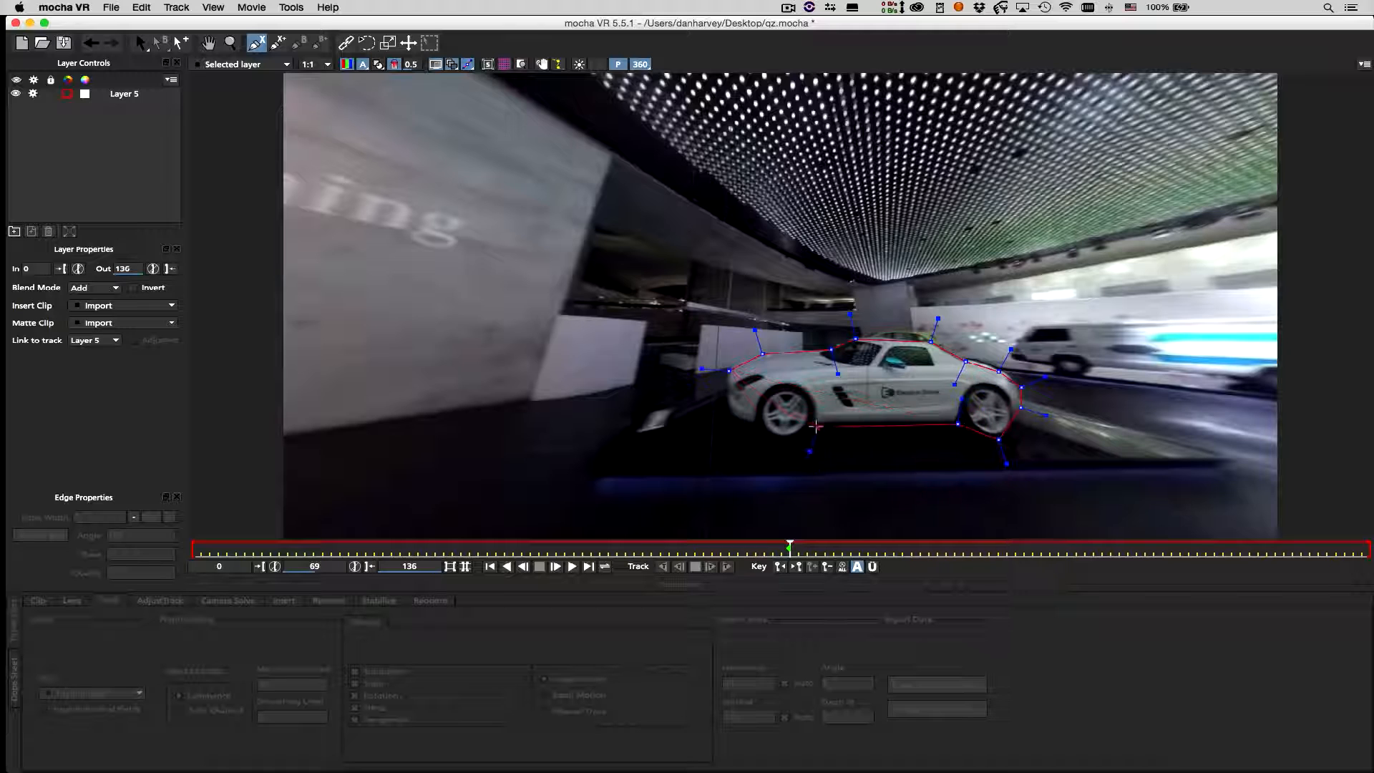
click(817, 428)
click(777, 443)
click(755, 425)
click(730, 414)
right_click(609, 407)
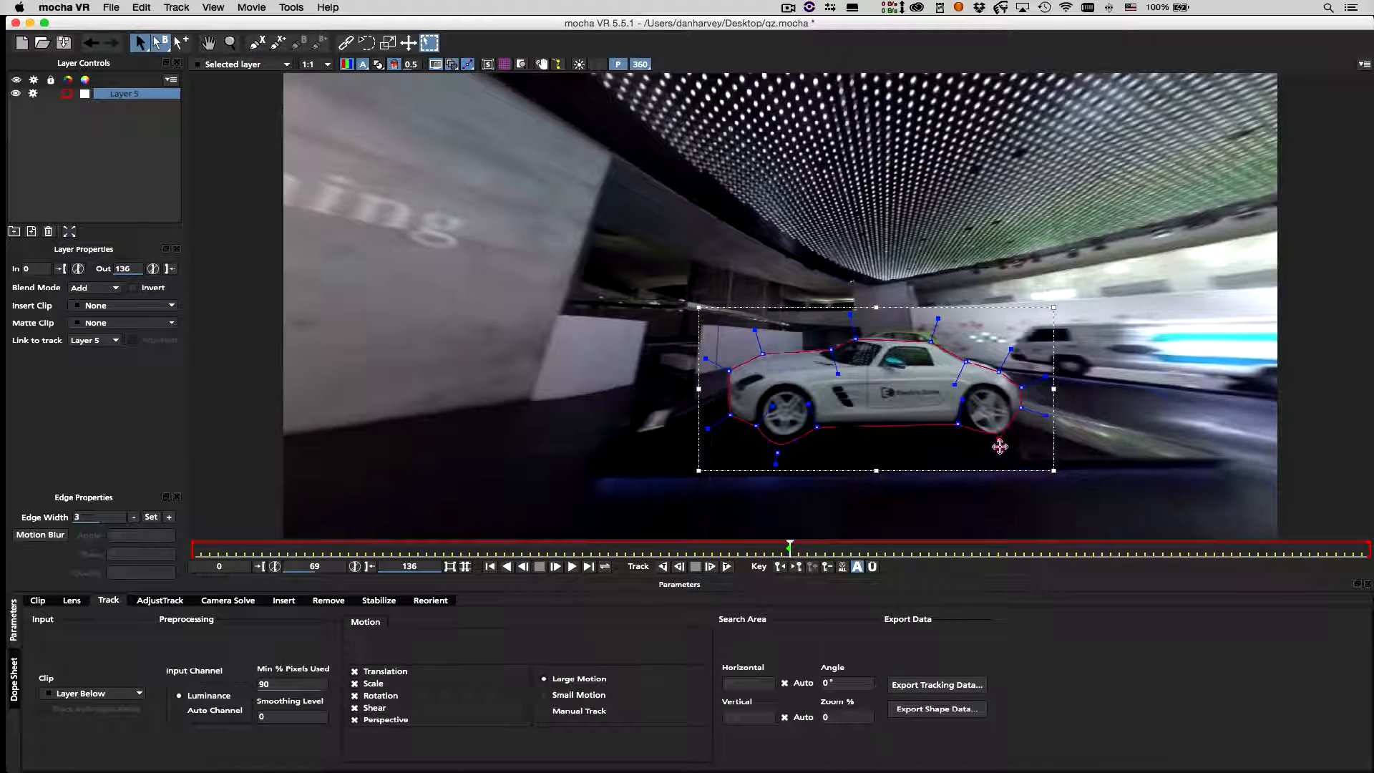
drag(999, 444, 1004, 453)
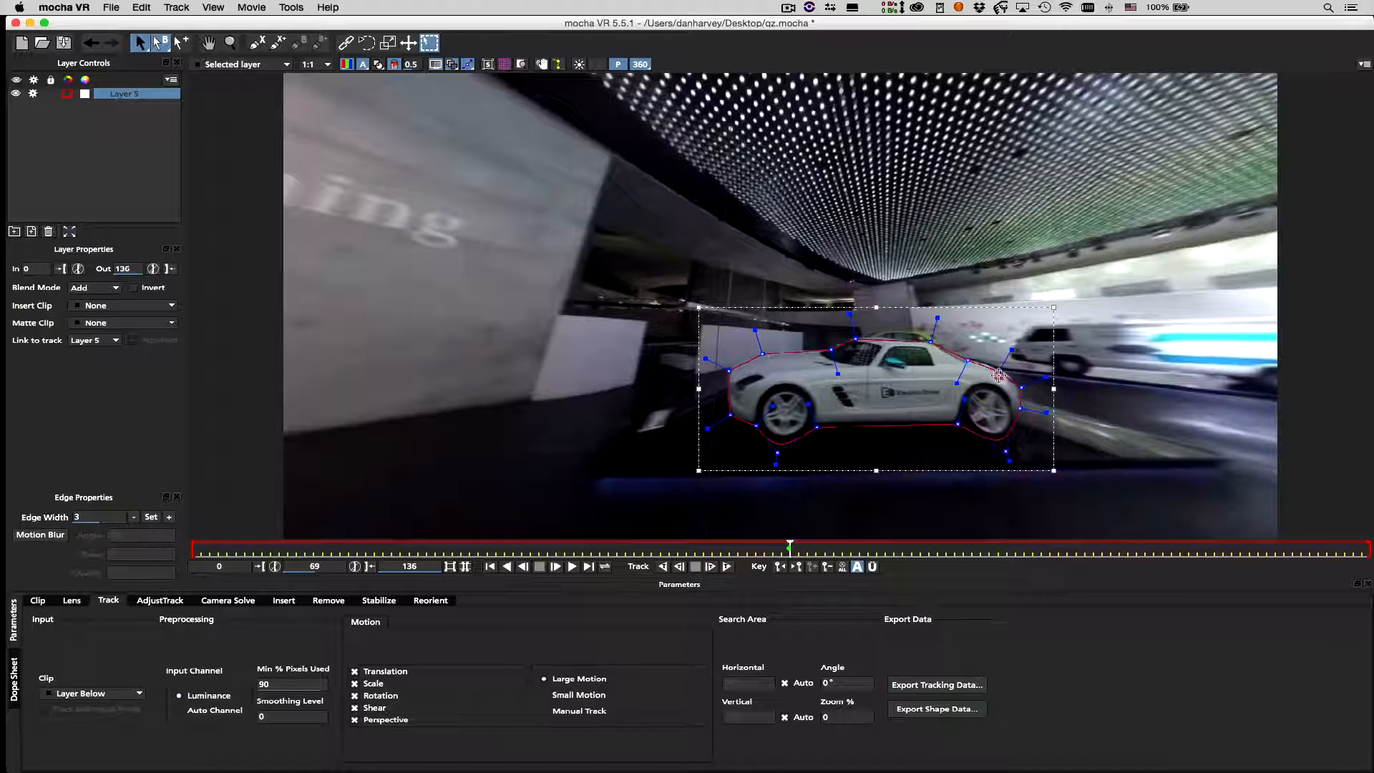
Track the car layer forward from frame 69 and stop the tracking at frame 89
click(726, 566)
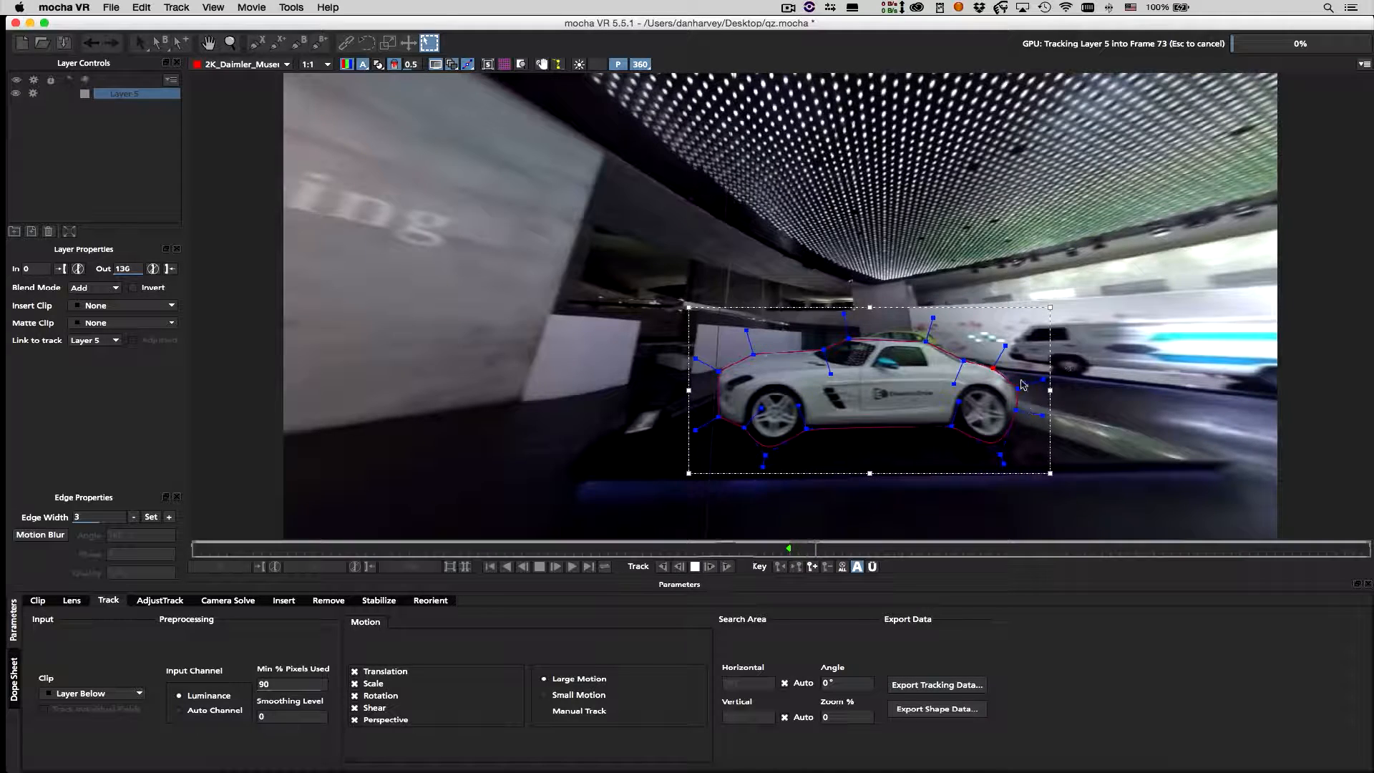
key(x)
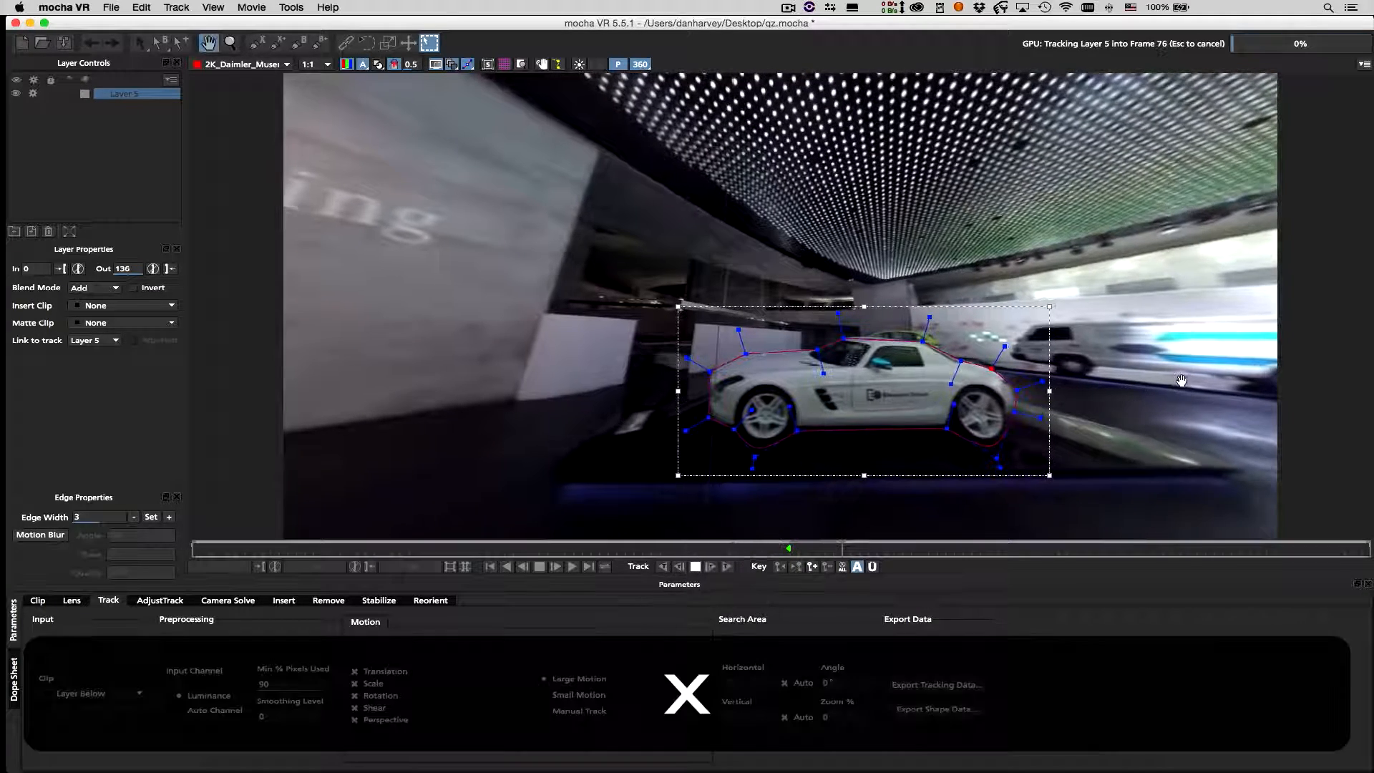
drag(1181, 380, 911, 414)
key(z)
click(903, 423)
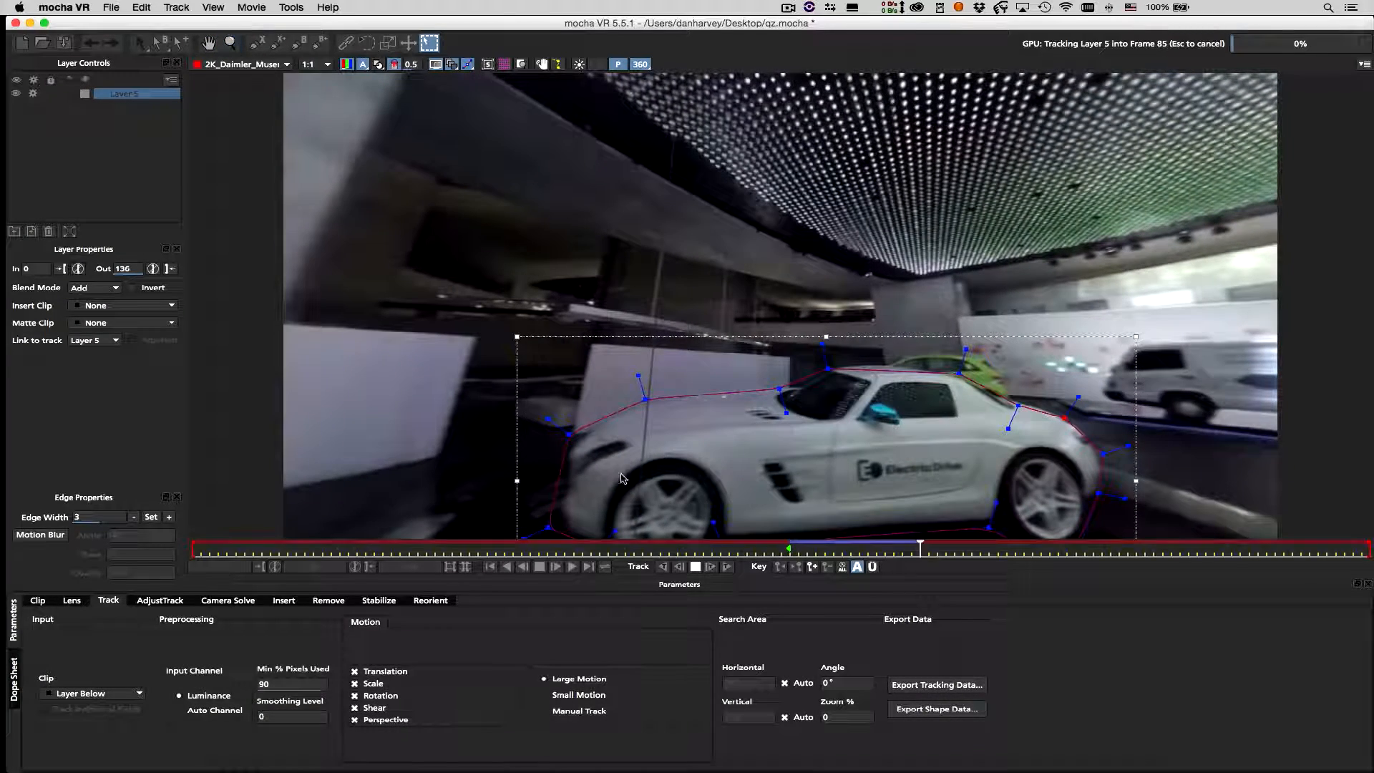
key(x)
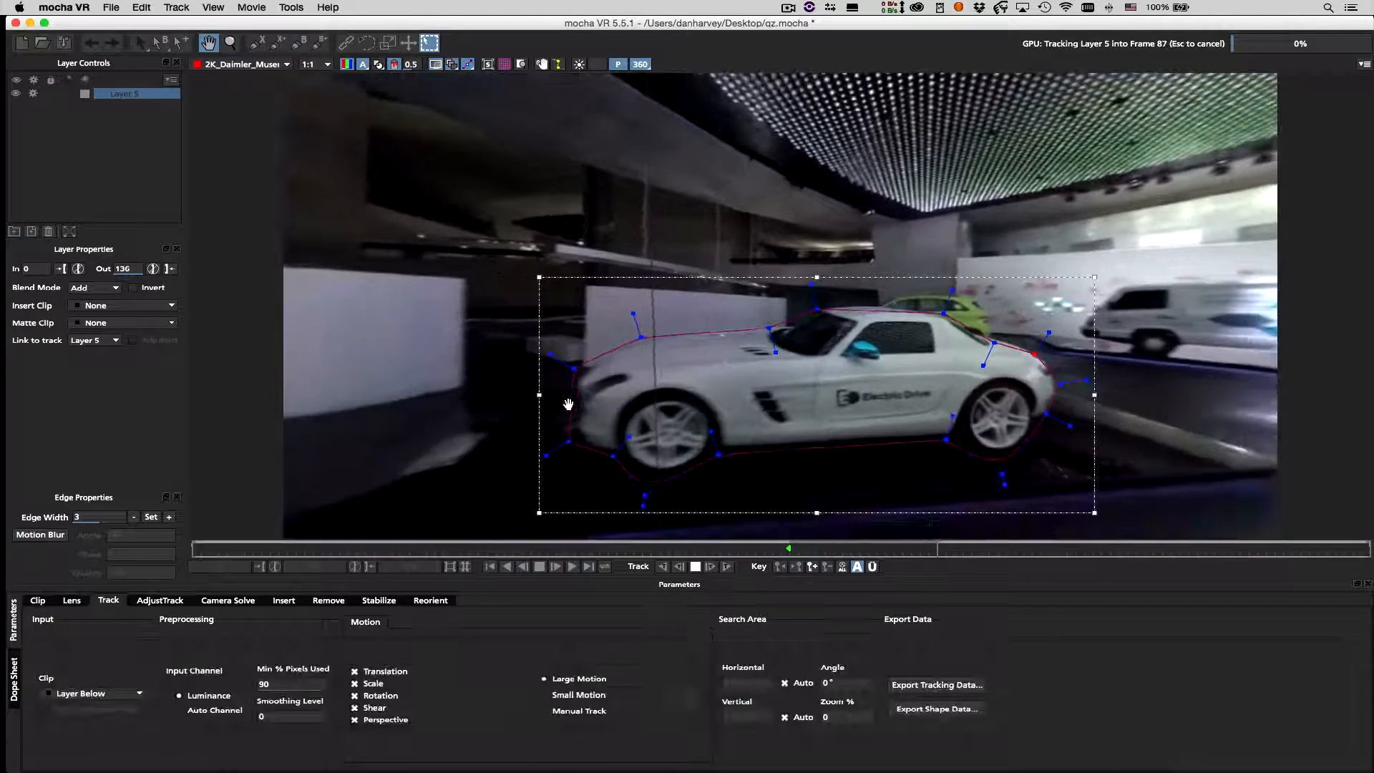
click(700, 567)
click(700, 568)
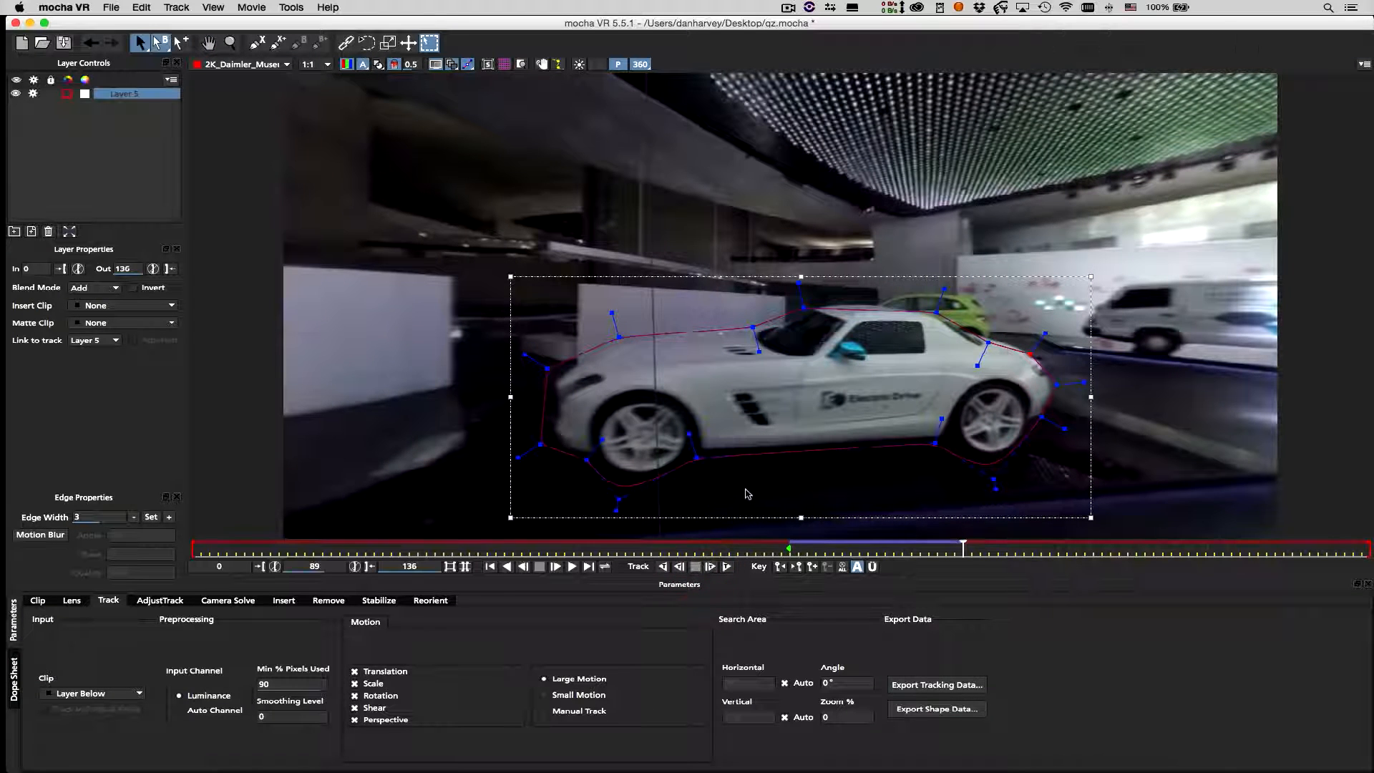
At frame 89, refine the spline points to fit the car's front end, front wheel, roof and rear
drag(547, 369, 563, 376)
drag(619, 337, 633, 343)
drag(540, 444, 559, 440)
drag(587, 459, 639, 493)
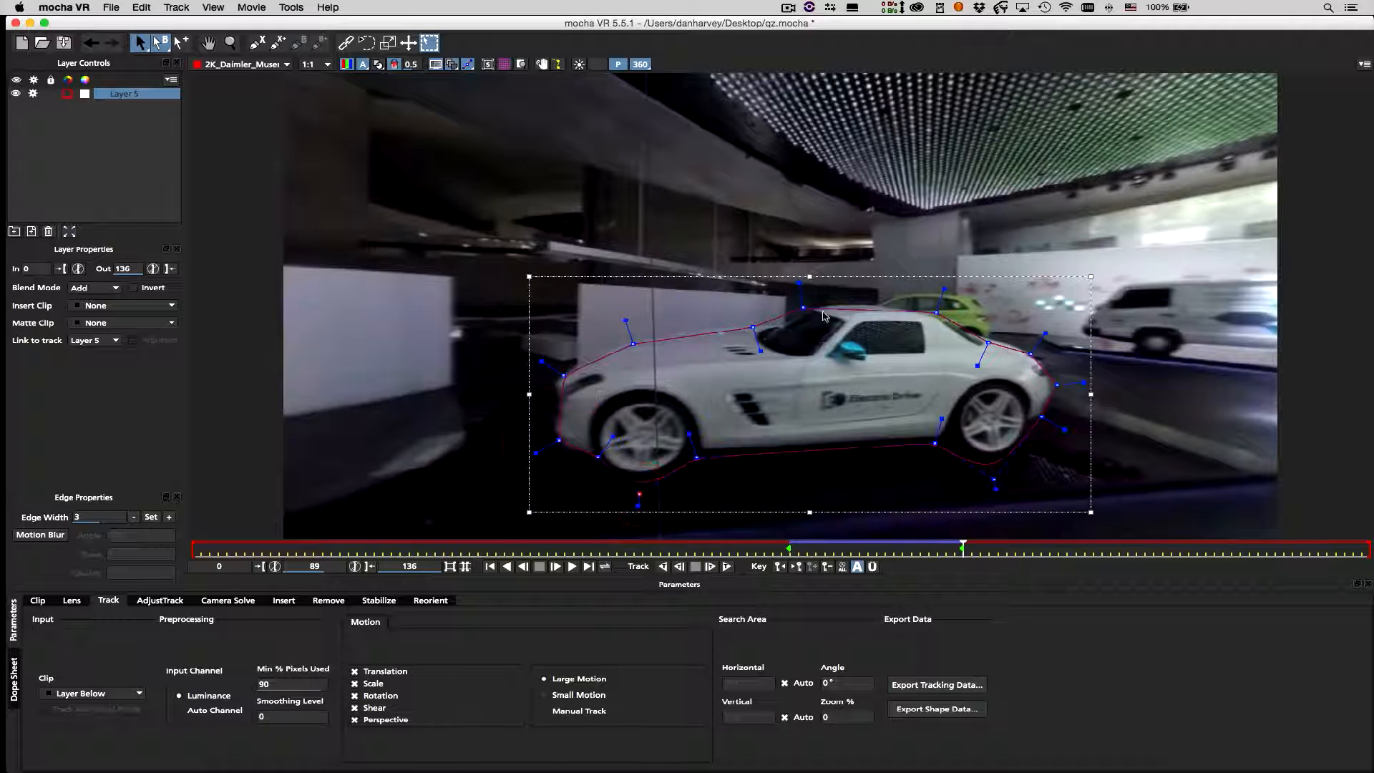
drag(803, 307, 819, 305)
drag(936, 312, 927, 313)
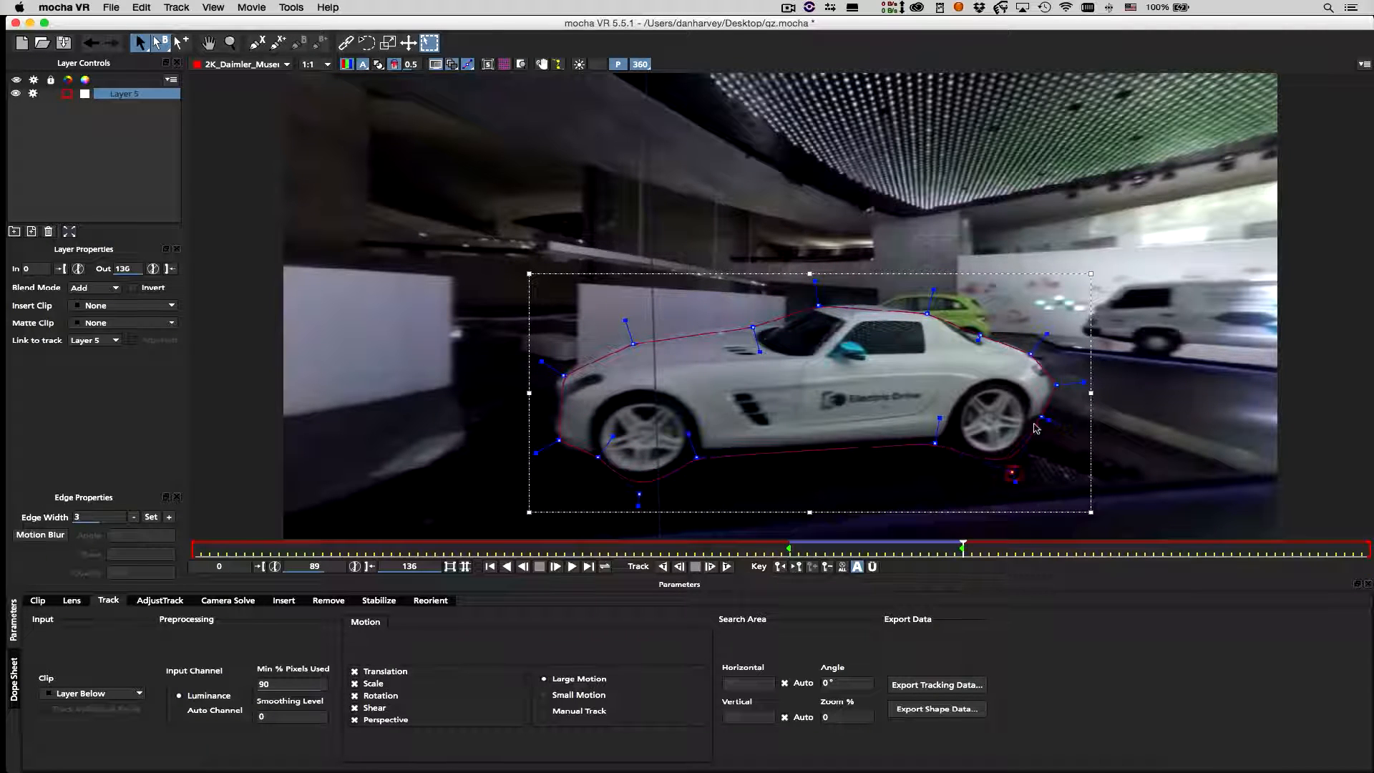
drag(1040, 417, 1042, 421)
drag(753, 326, 779, 319)
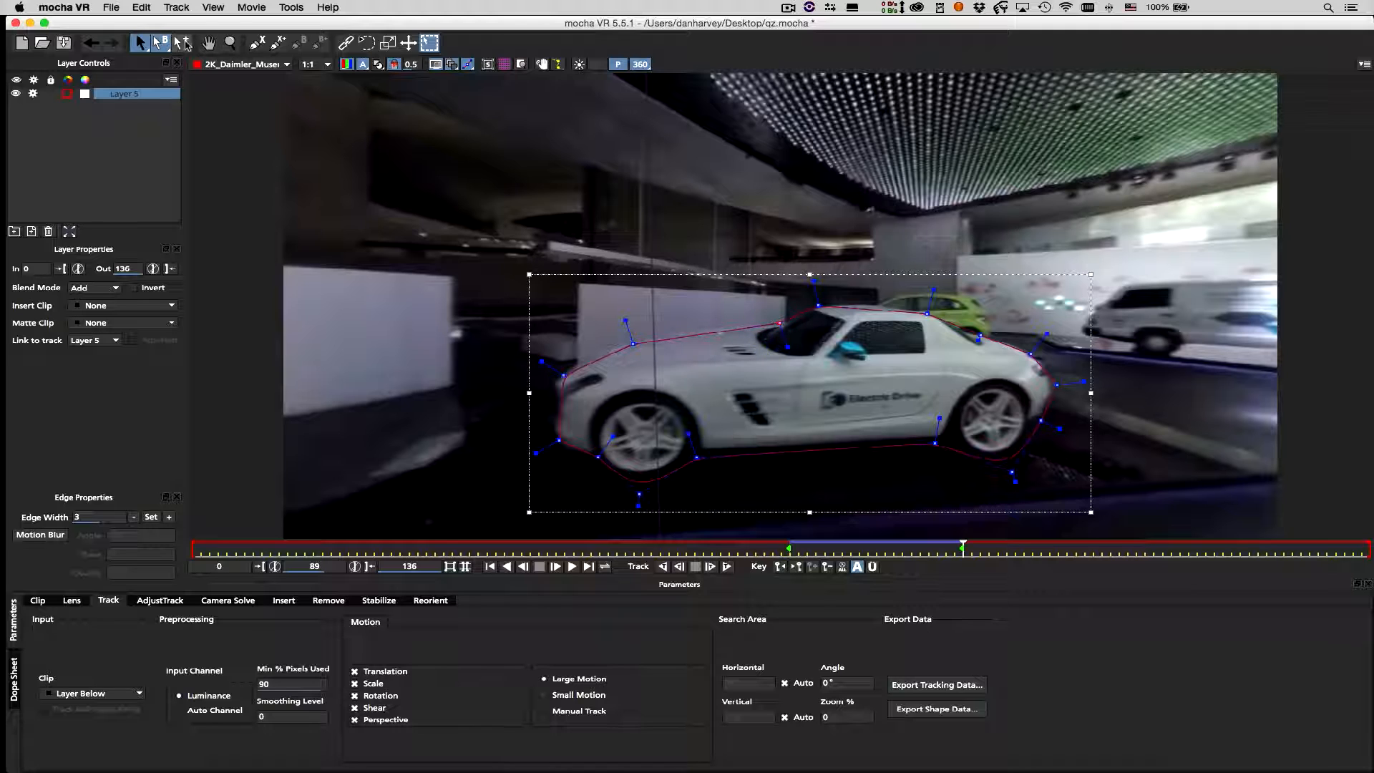
Add control points to the outline on the car's roof and above its hood, and delete the one above the hood
click(183, 43)
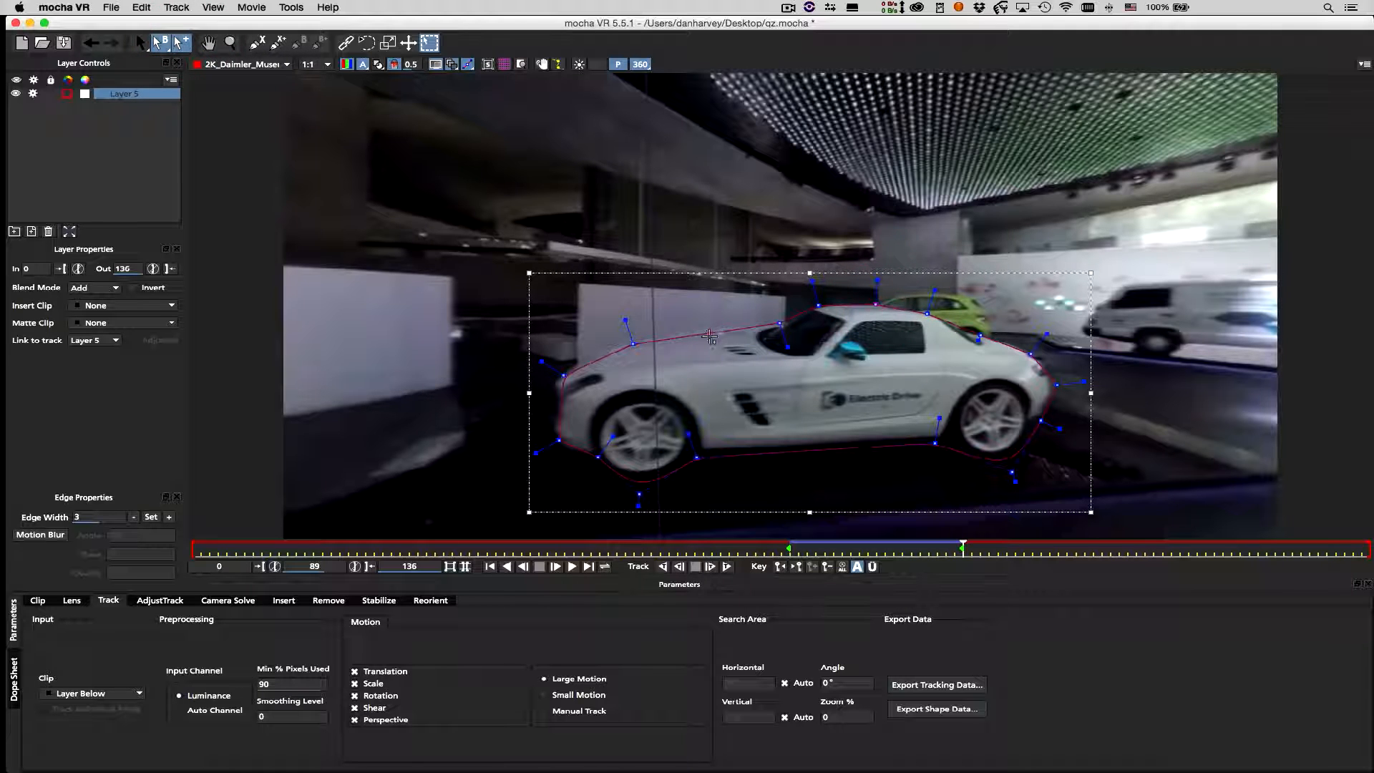
drag(709, 337, 694, 297)
click(141, 43)
right_click(695, 299)
mouse_move(737, 306)
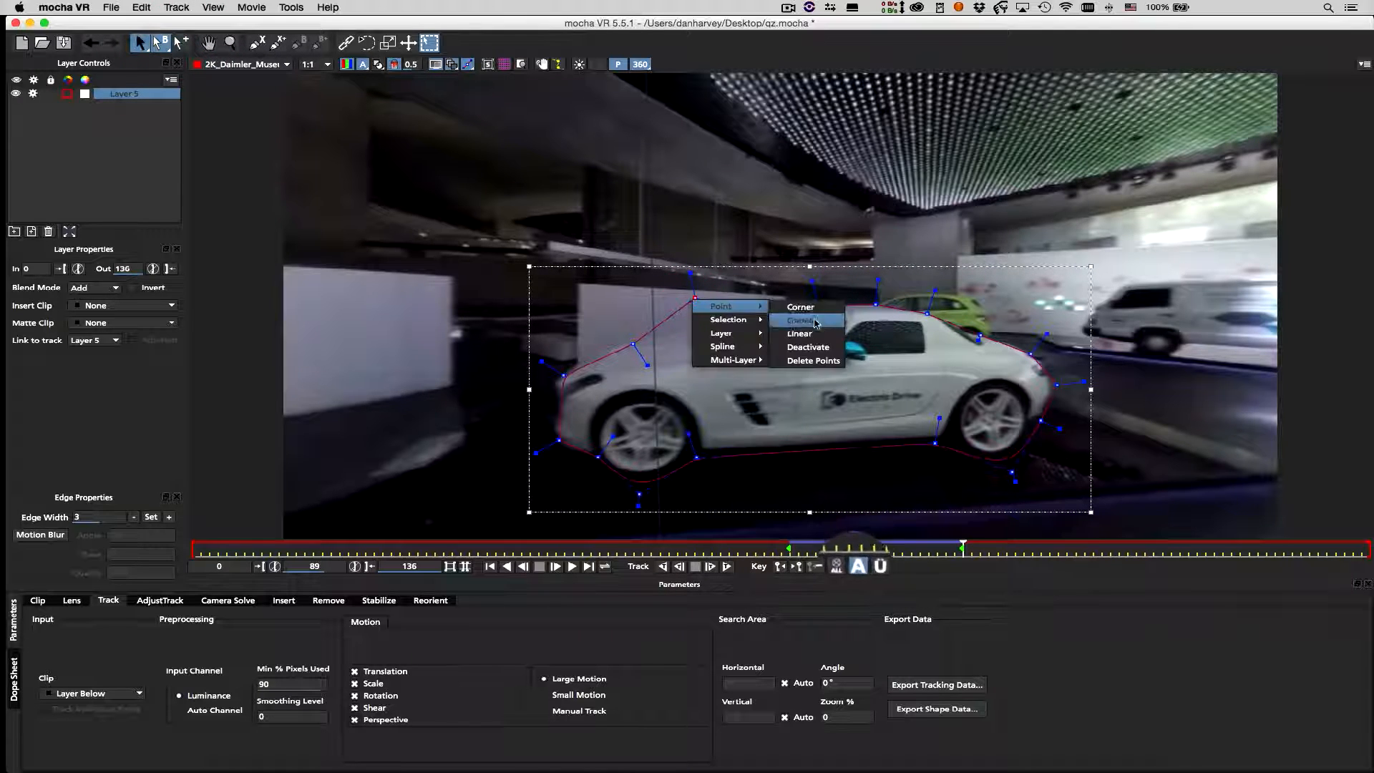
click(813, 360)
Tighten the outline points at the rear wheel and rear window and track the layer forward to the clip's end
drag(935, 443, 941, 438)
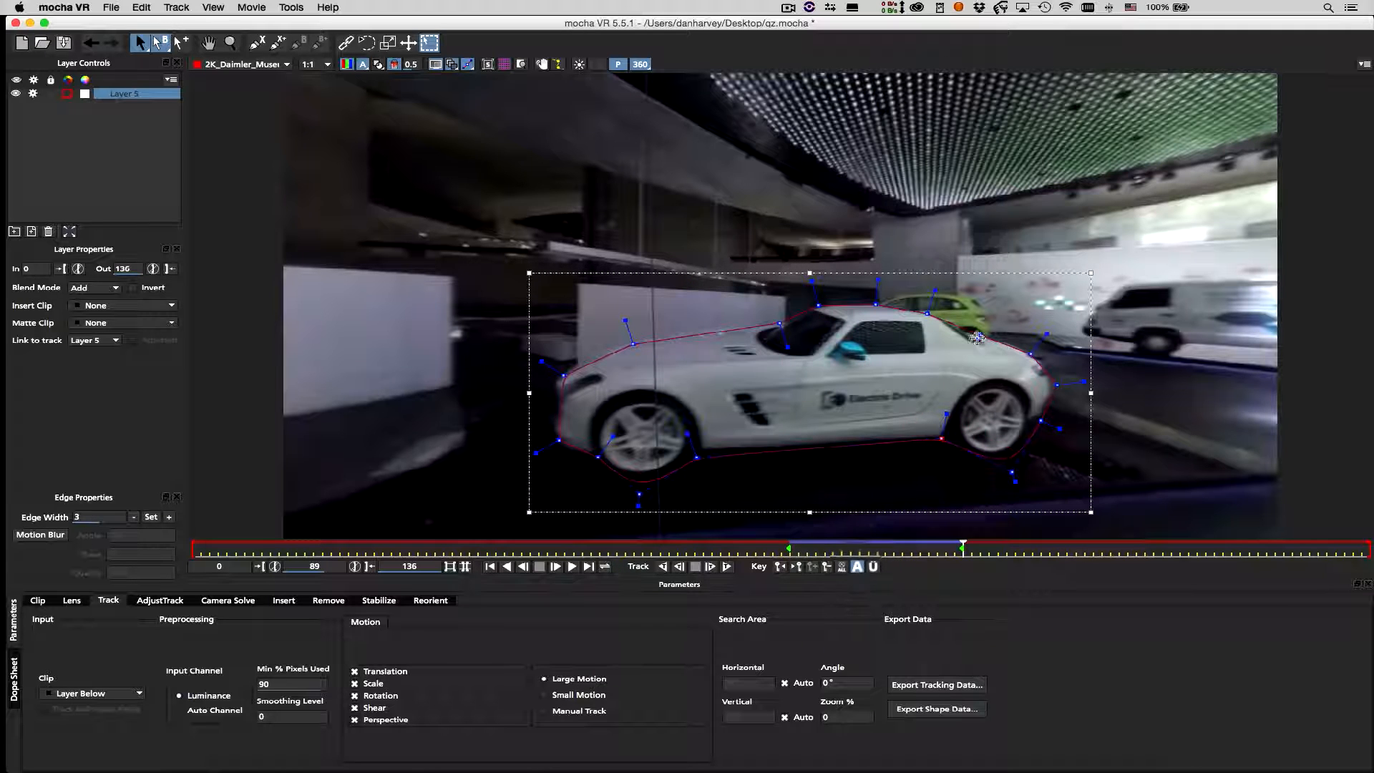
click(975, 335)
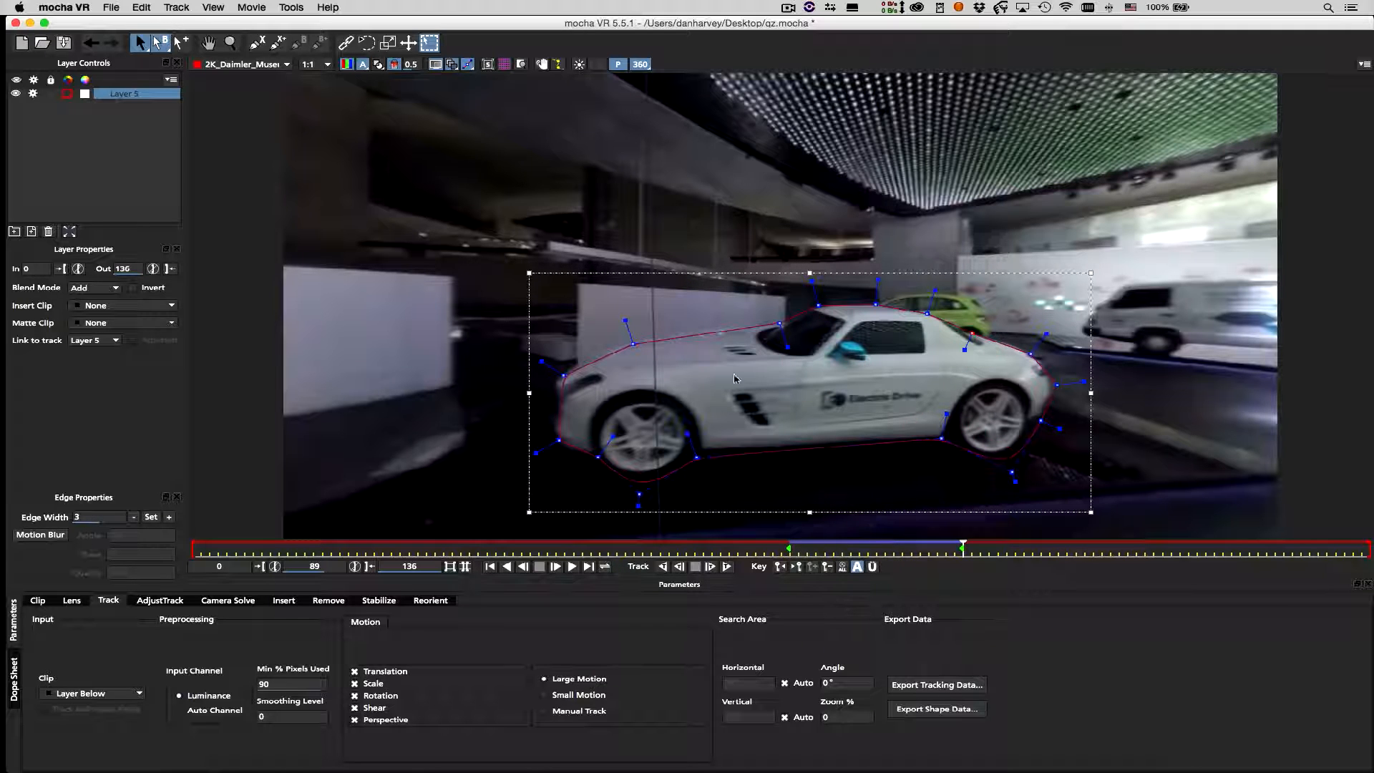
click(710, 566)
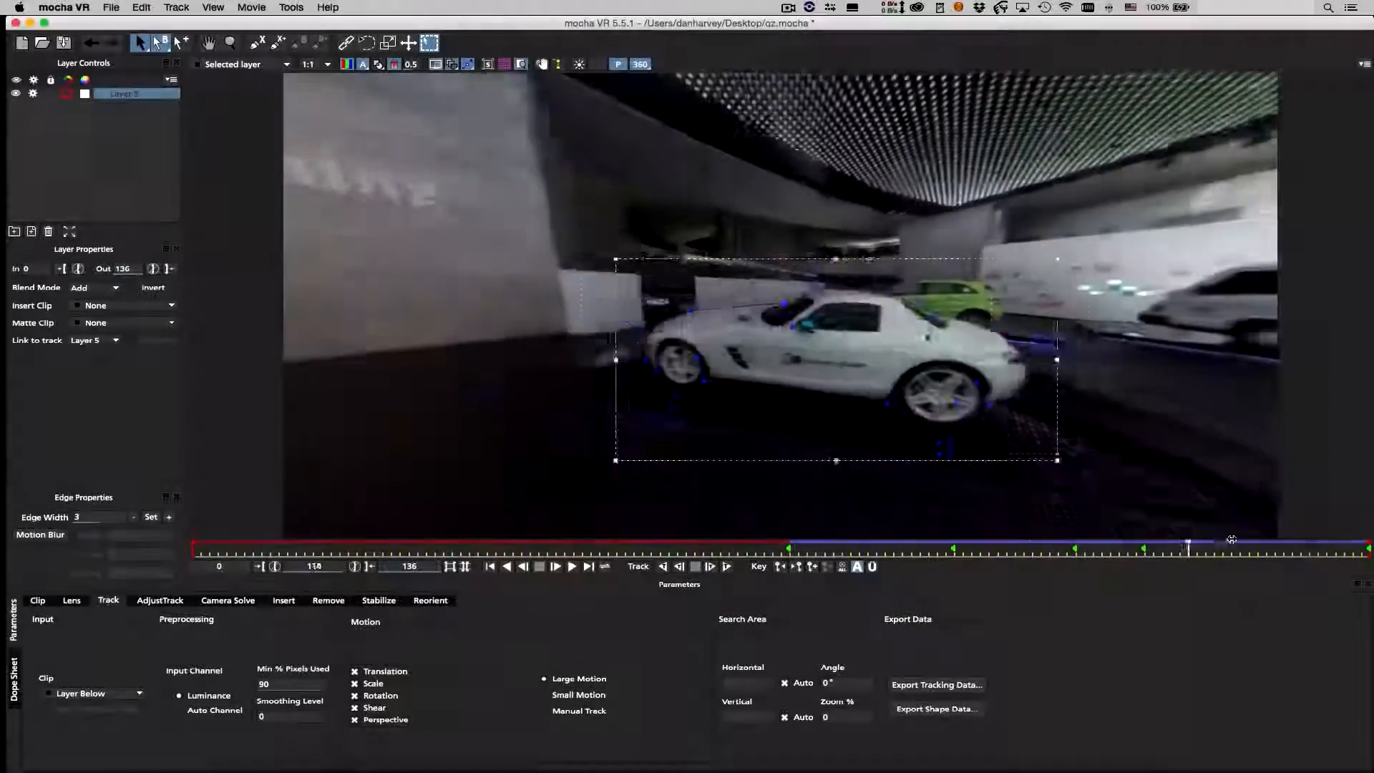
Track the car layer backward from frame 69, stopping at frame 56, and resume tracking to the first frame
drag(1005, 538, 788, 554)
click(662, 567)
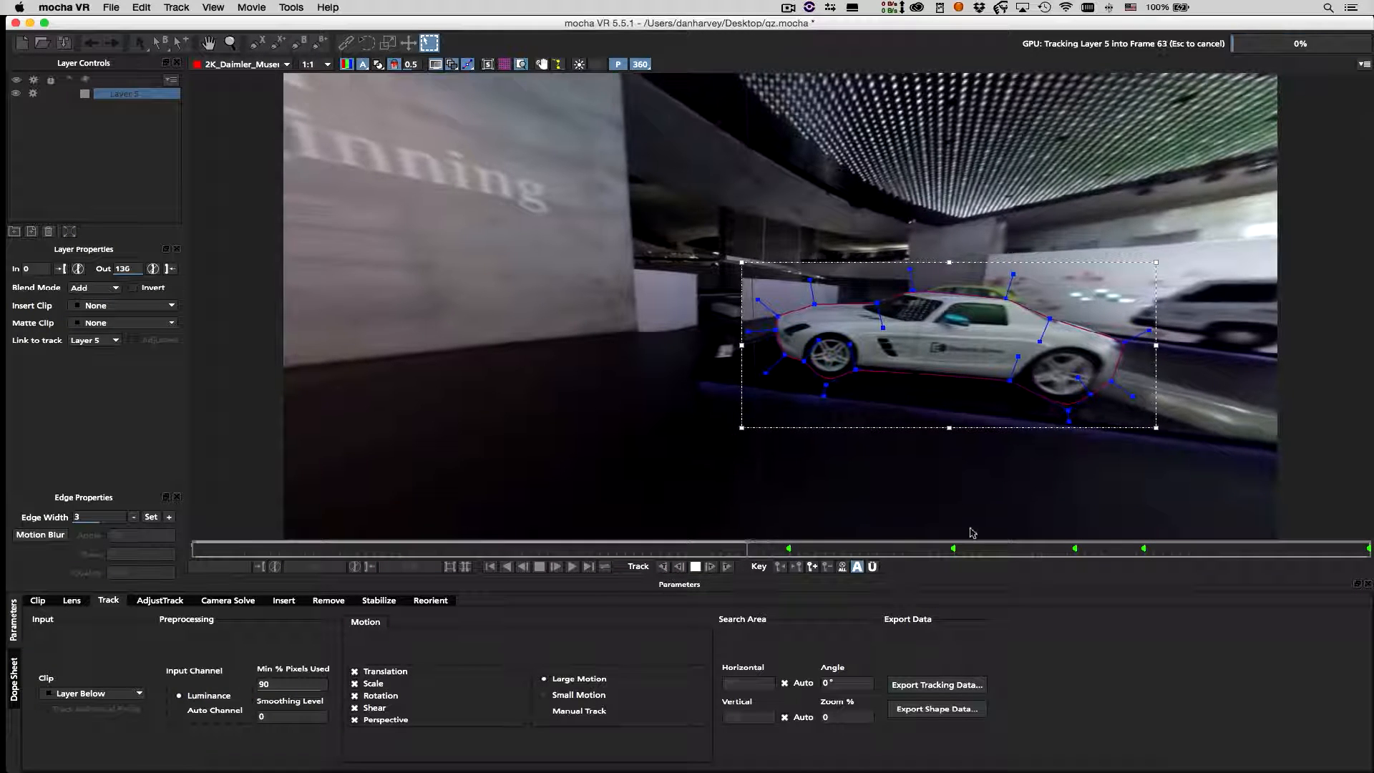
key(Escape)
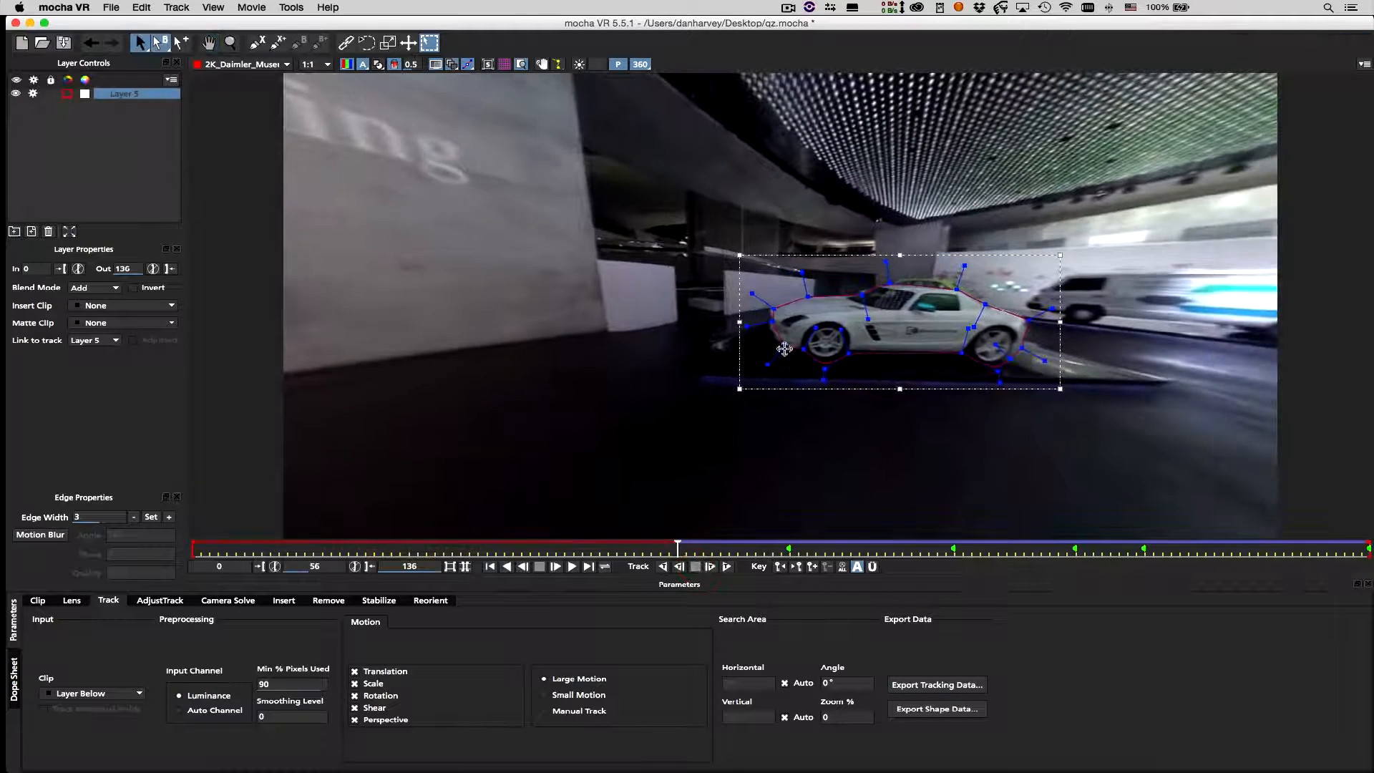
click(663, 567)
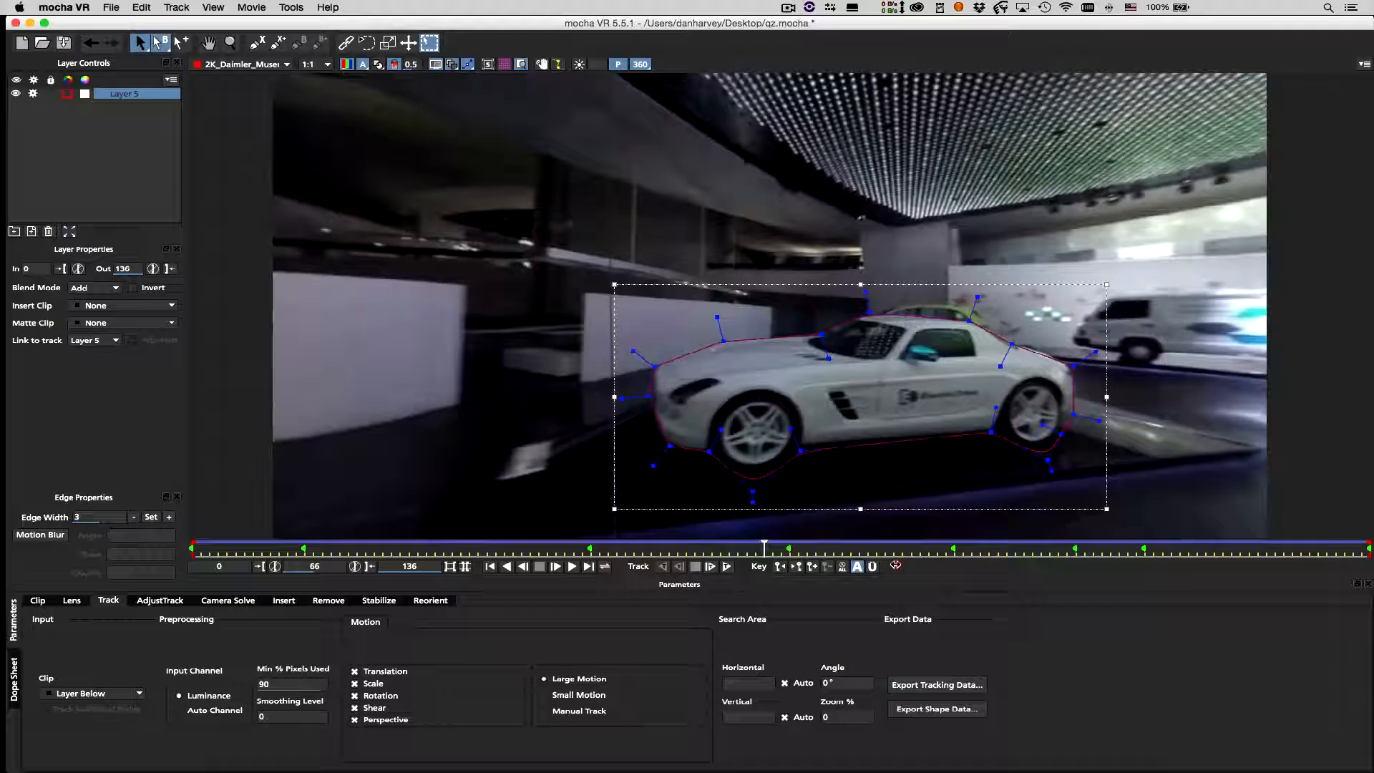
Set the car layer's matte colour to green, show the coloured matte overlay and scrub the clip back to frame 0
drag(895, 566, 1370, 568)
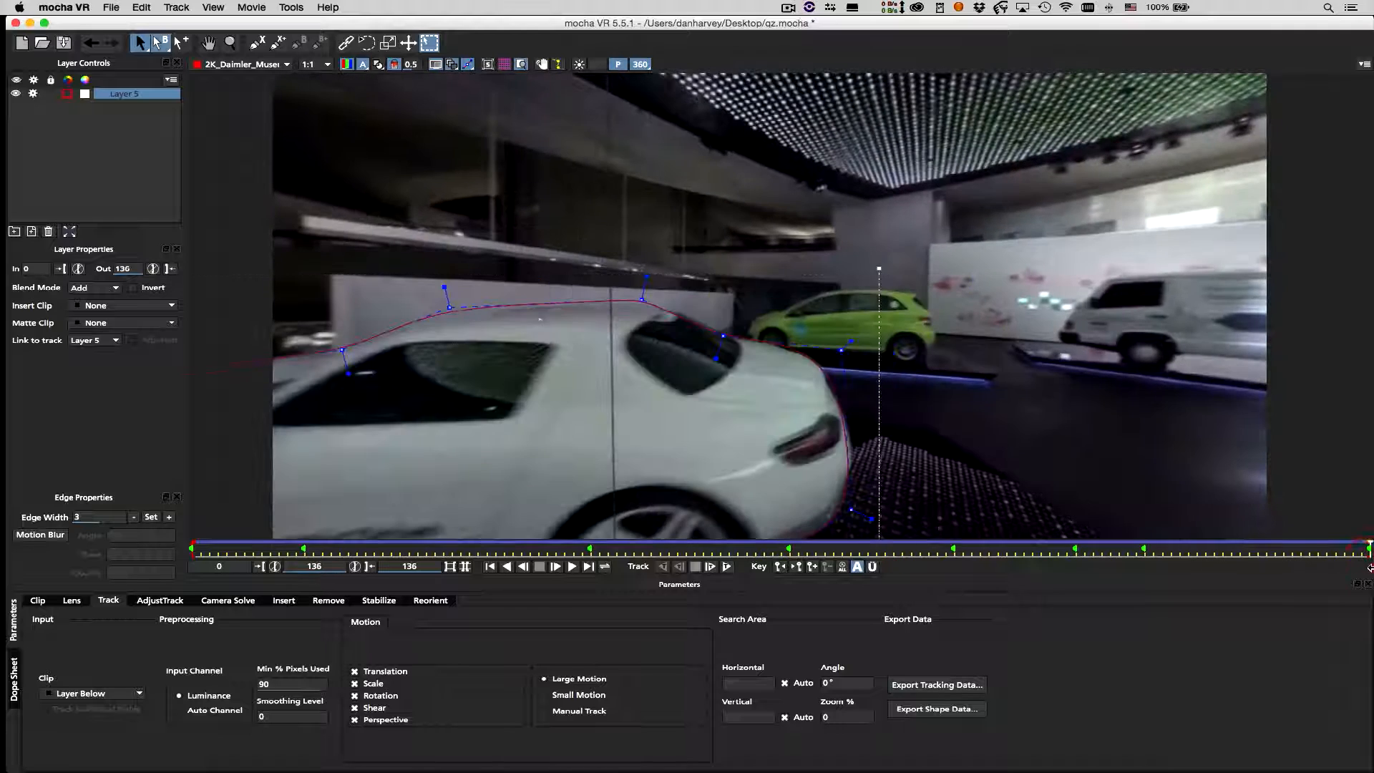
click(85, 93)
click(290, 428)
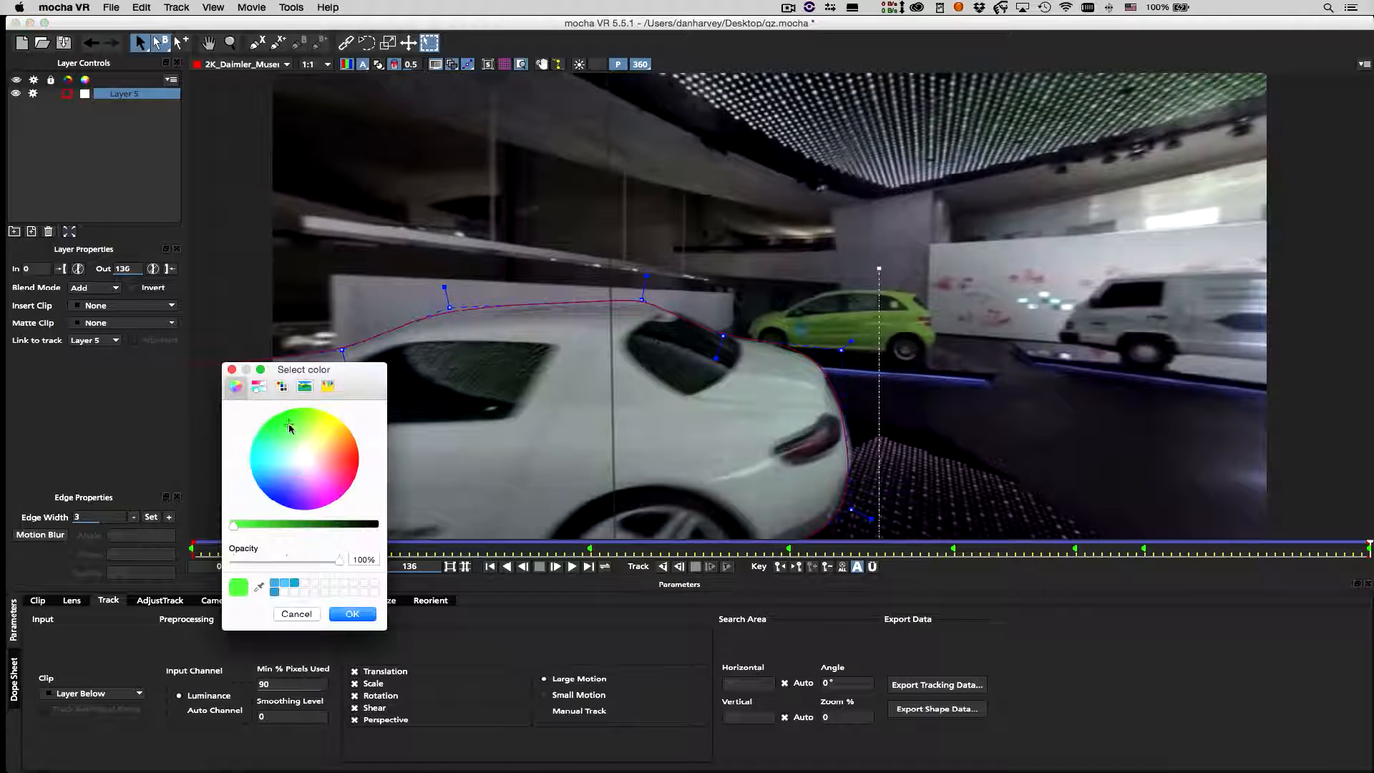
click(361, 613)
click(378, 64)
drag(1358, 556, 132, 567)
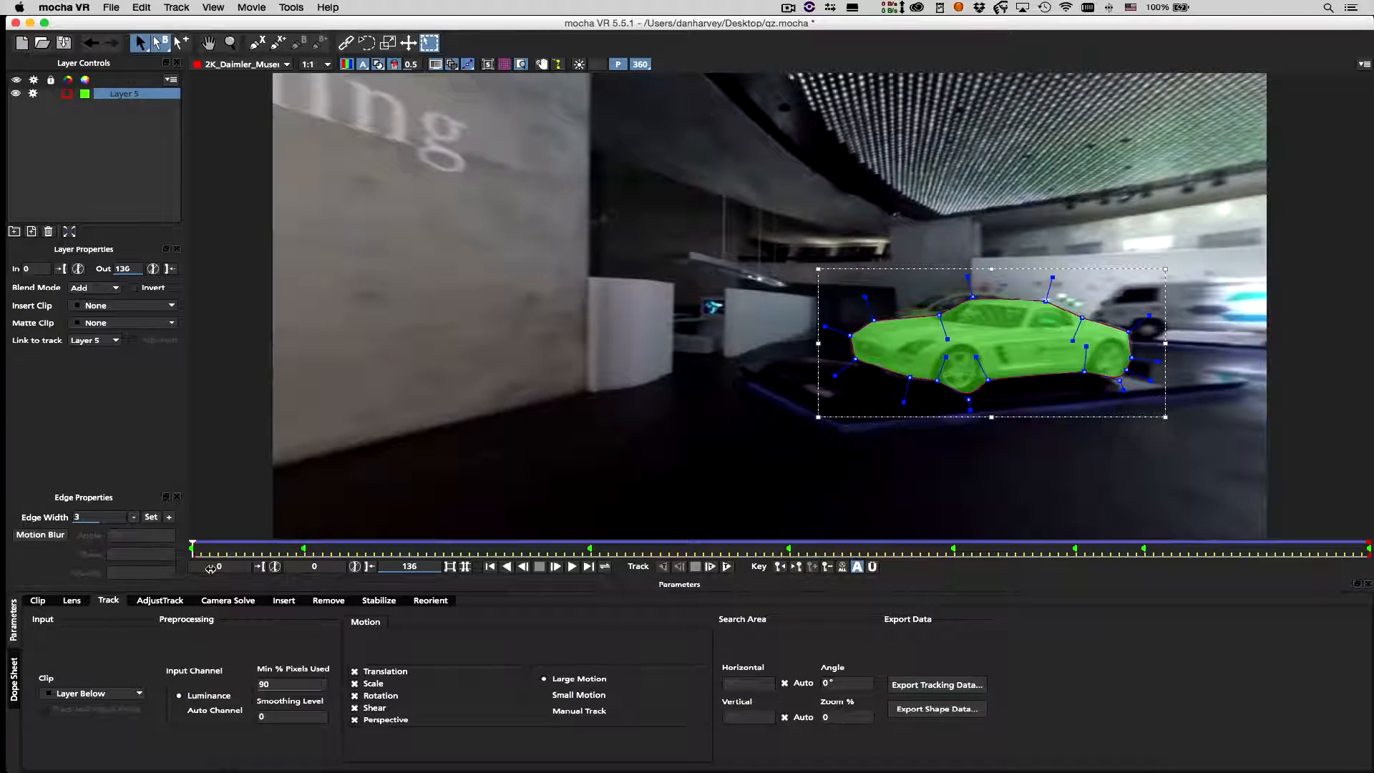
Open the shape data export for the selected car layer and choose the Flame GMask Script (*.gmask) format
click(959, 710)
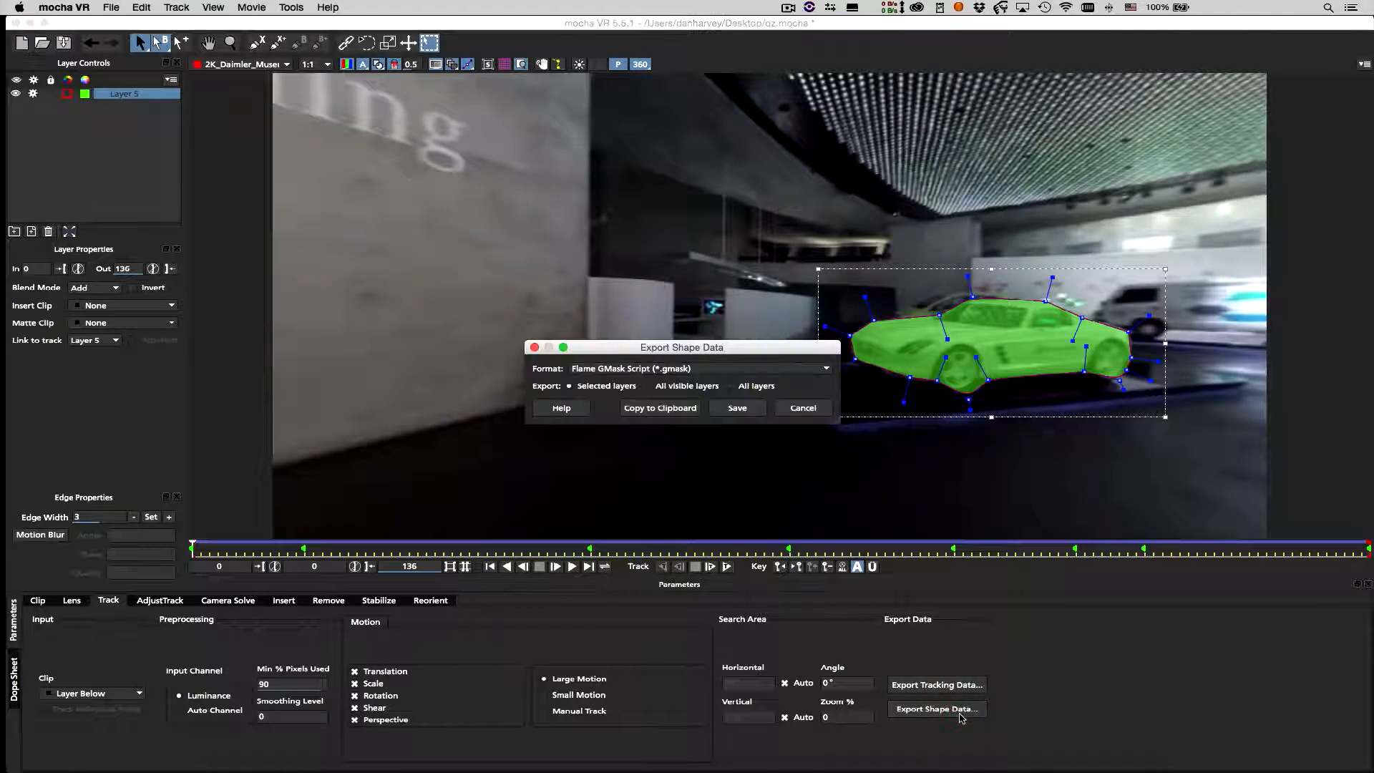
click(803, 408)
click(111, 7)
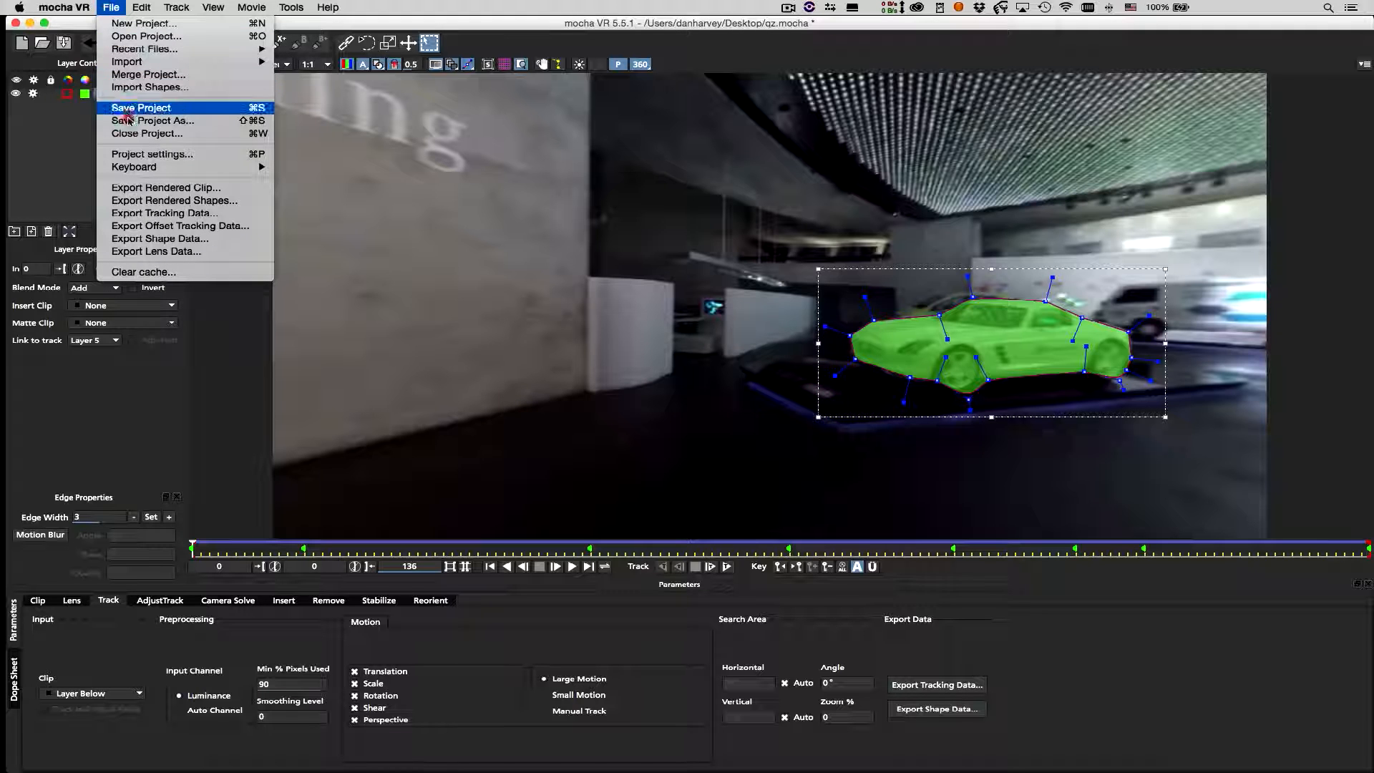
click(132, 238)
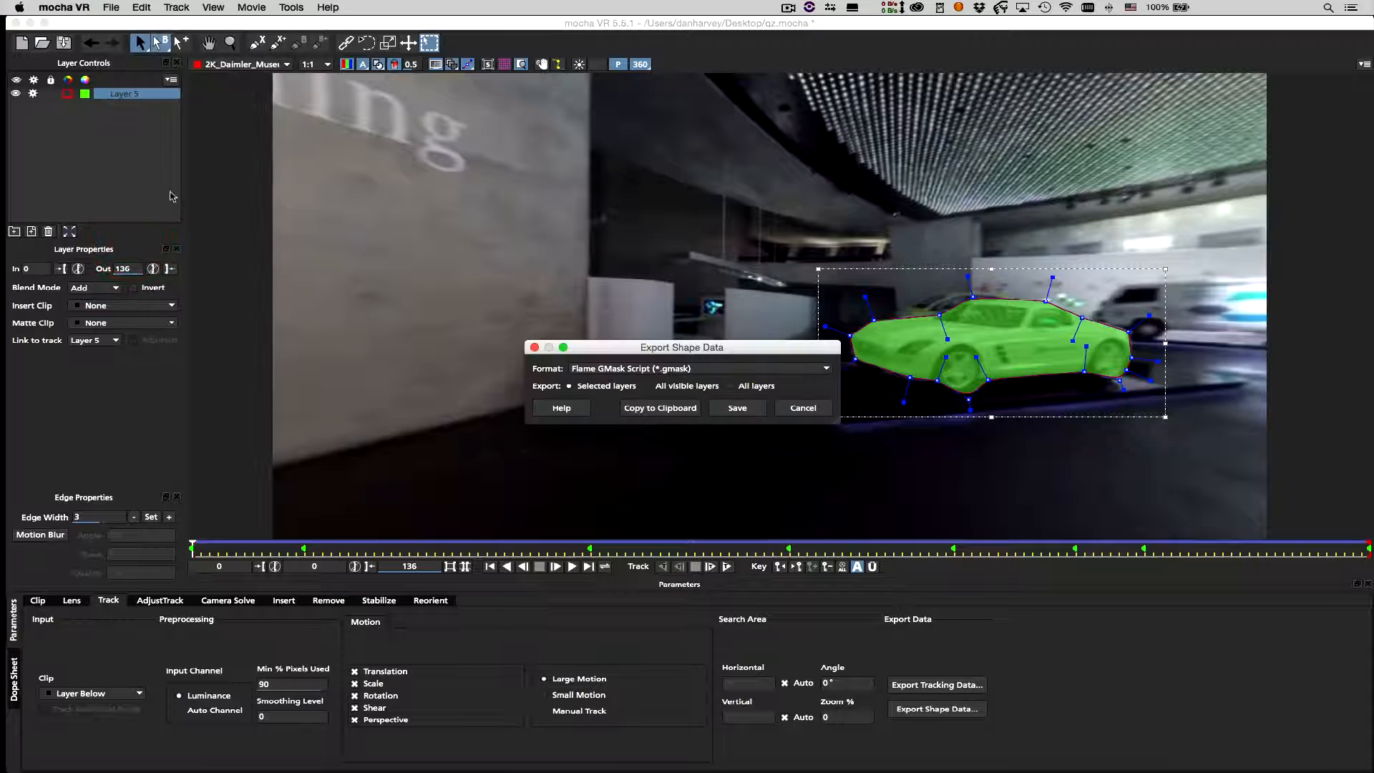
click(724, 369)
scroll(824, 429, down, 5)
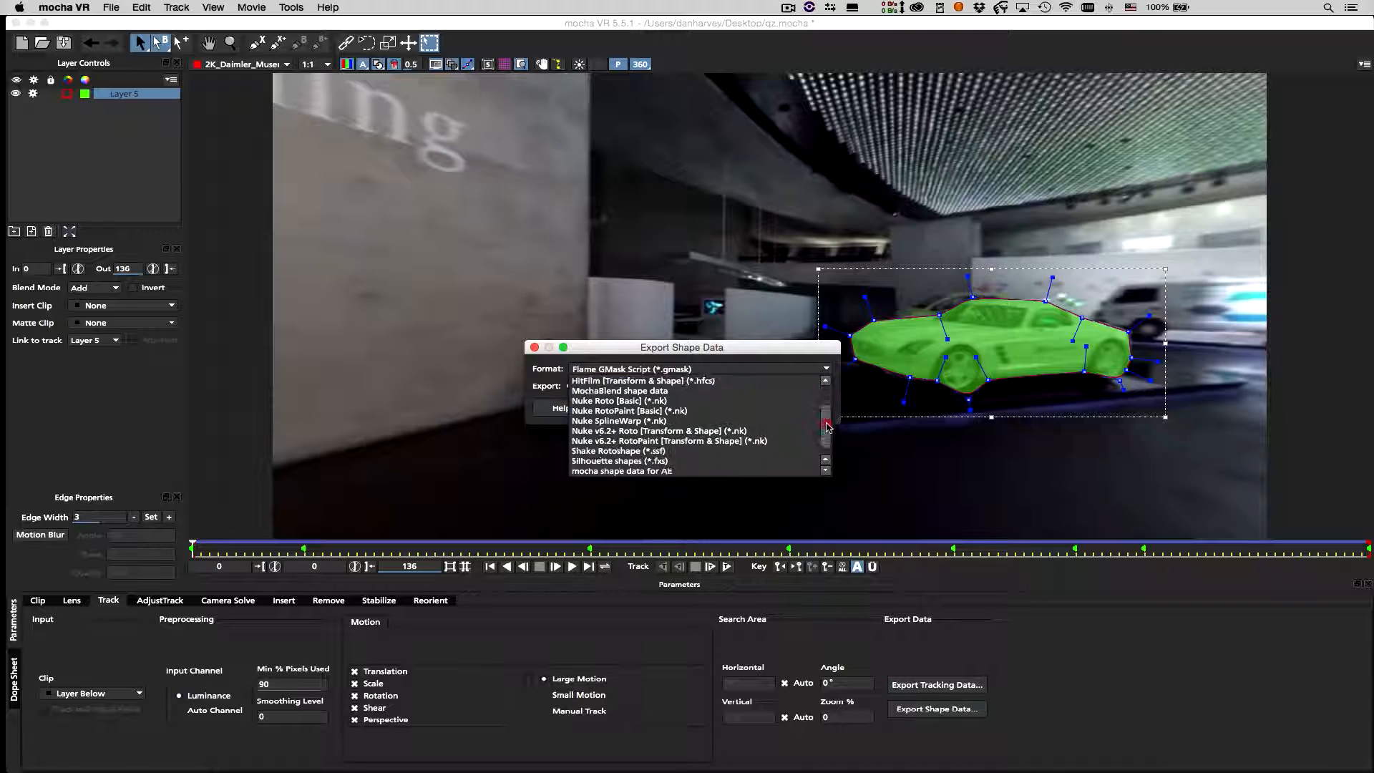
drag(825, 434, 828, 387)
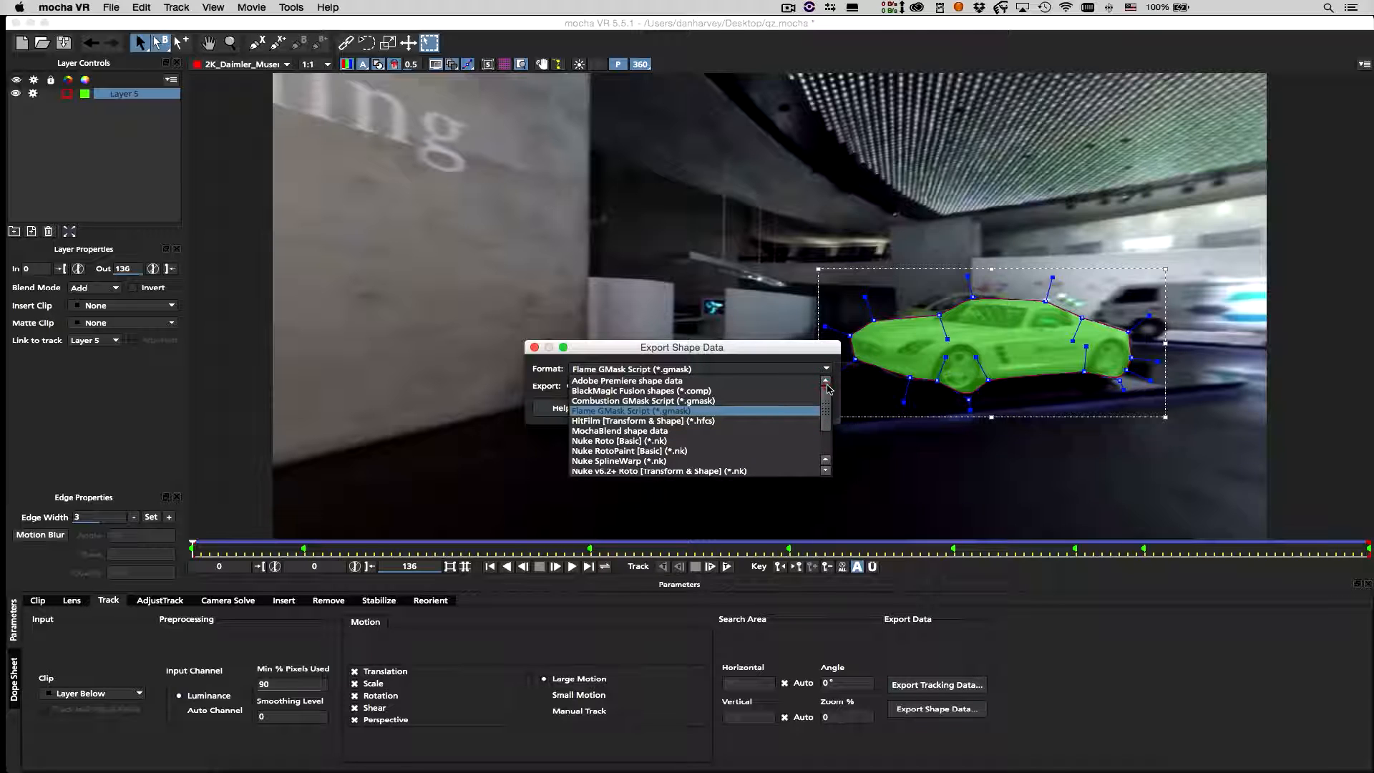
click(734, 411)
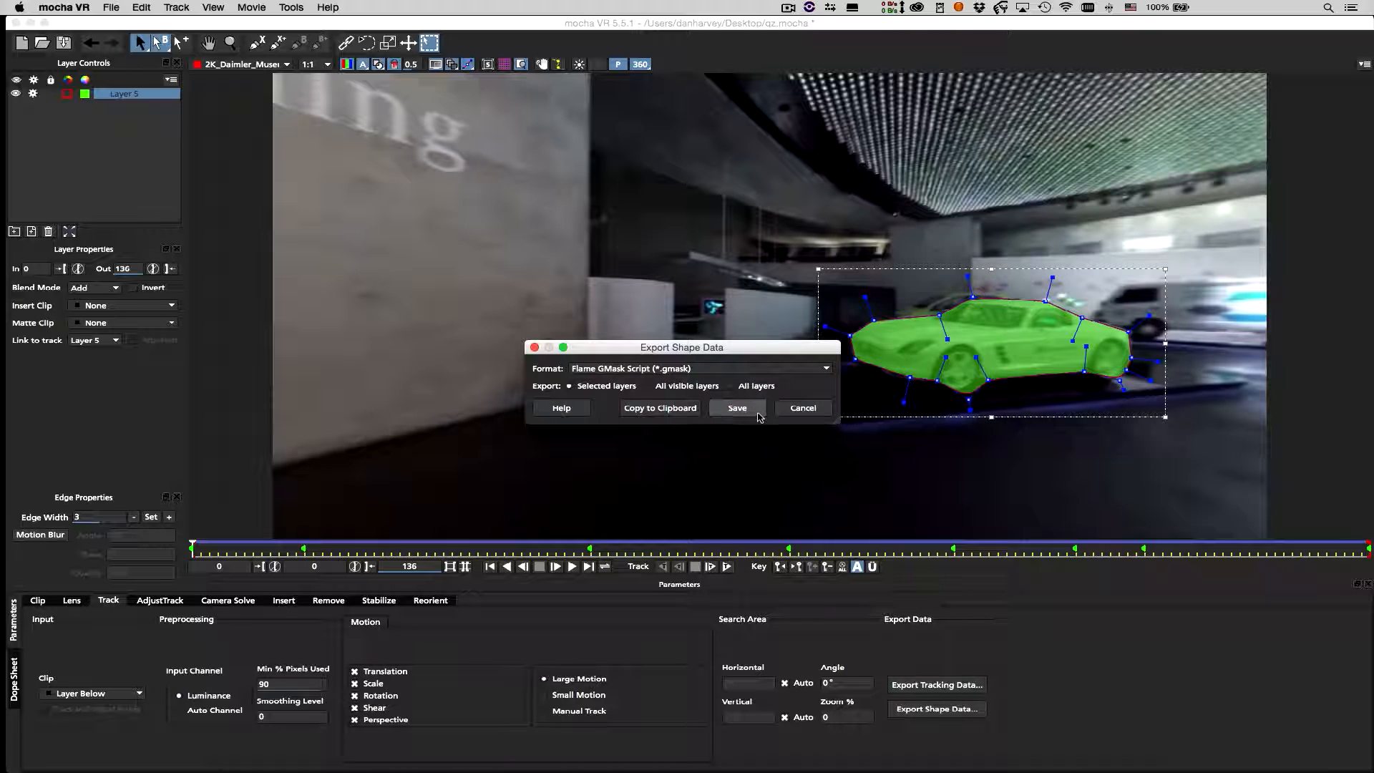
Save the exported shape data to the Desktop as Car_Gmask_01
click(737, 408)
text(Ca)
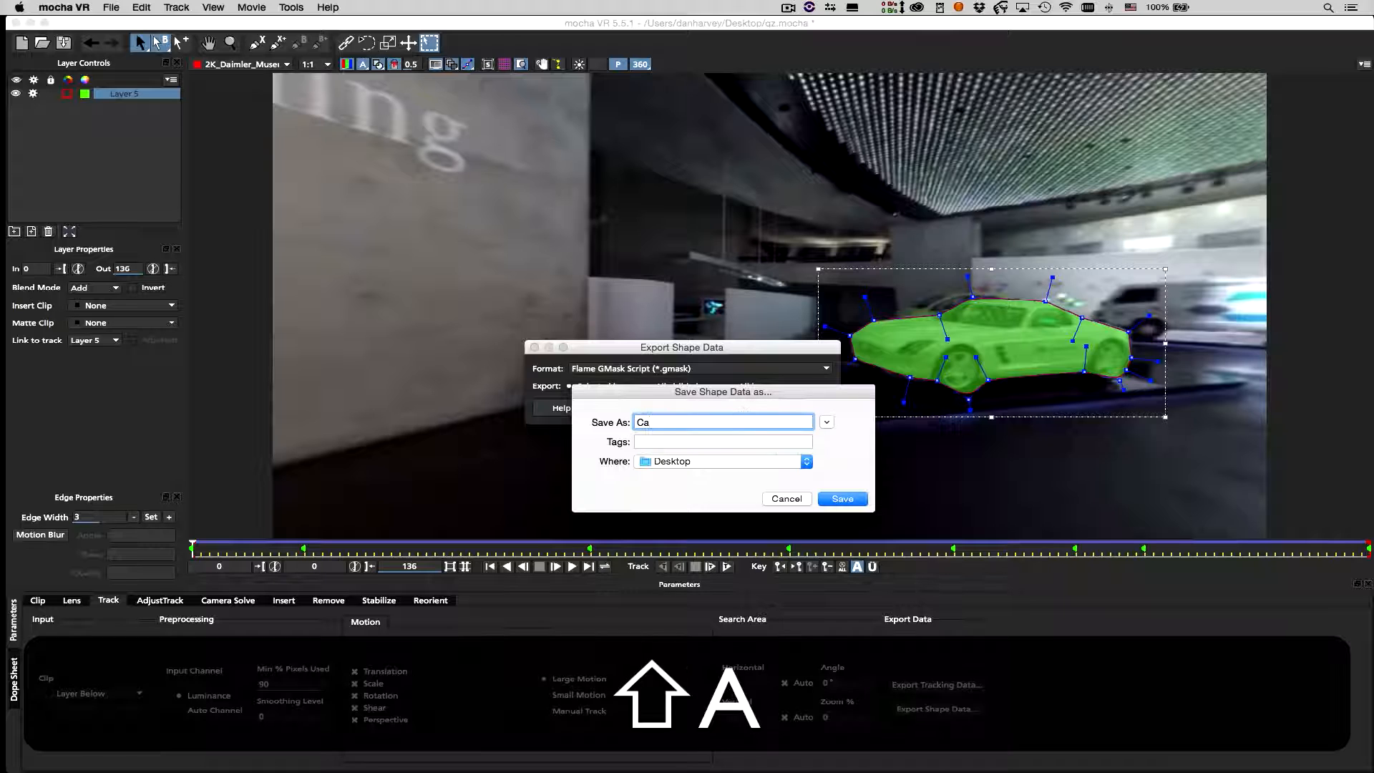
text(r_Gmas)
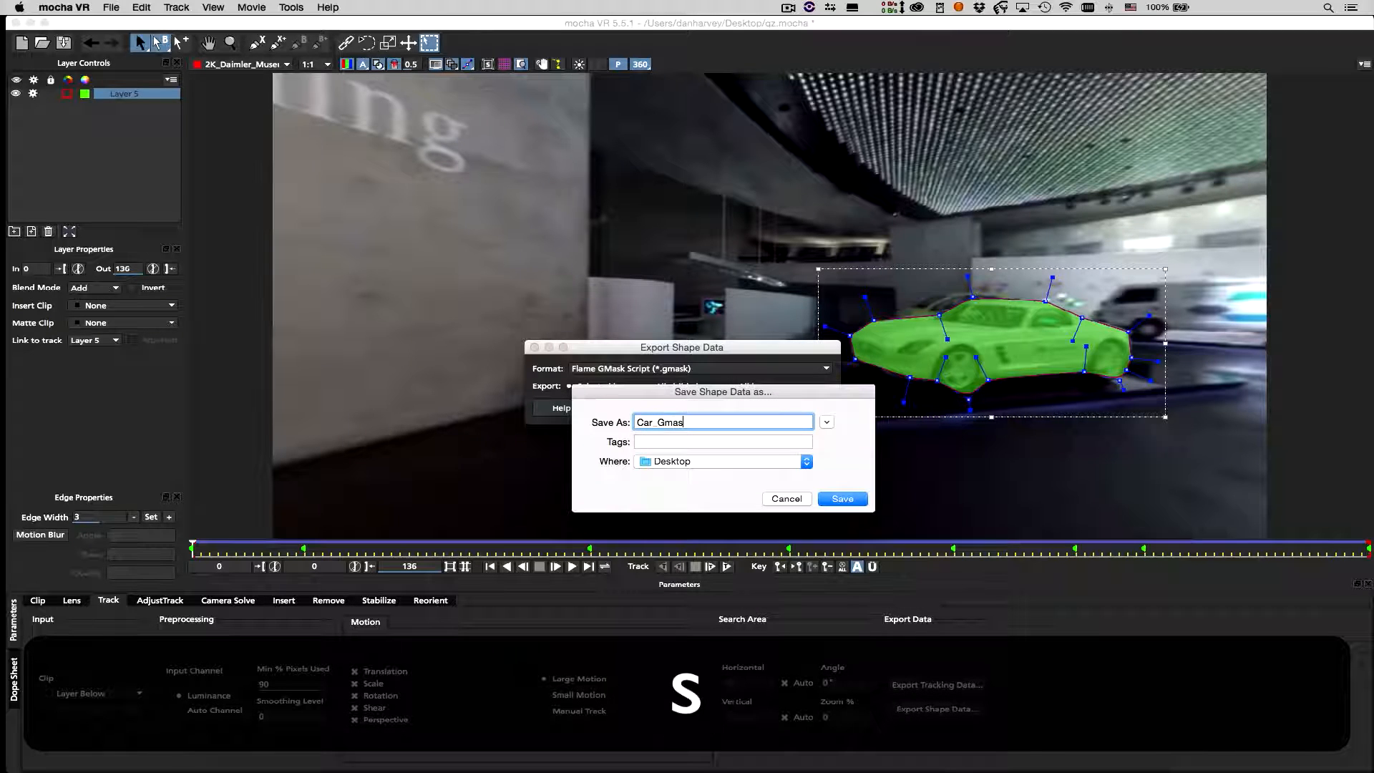
text(k_01)
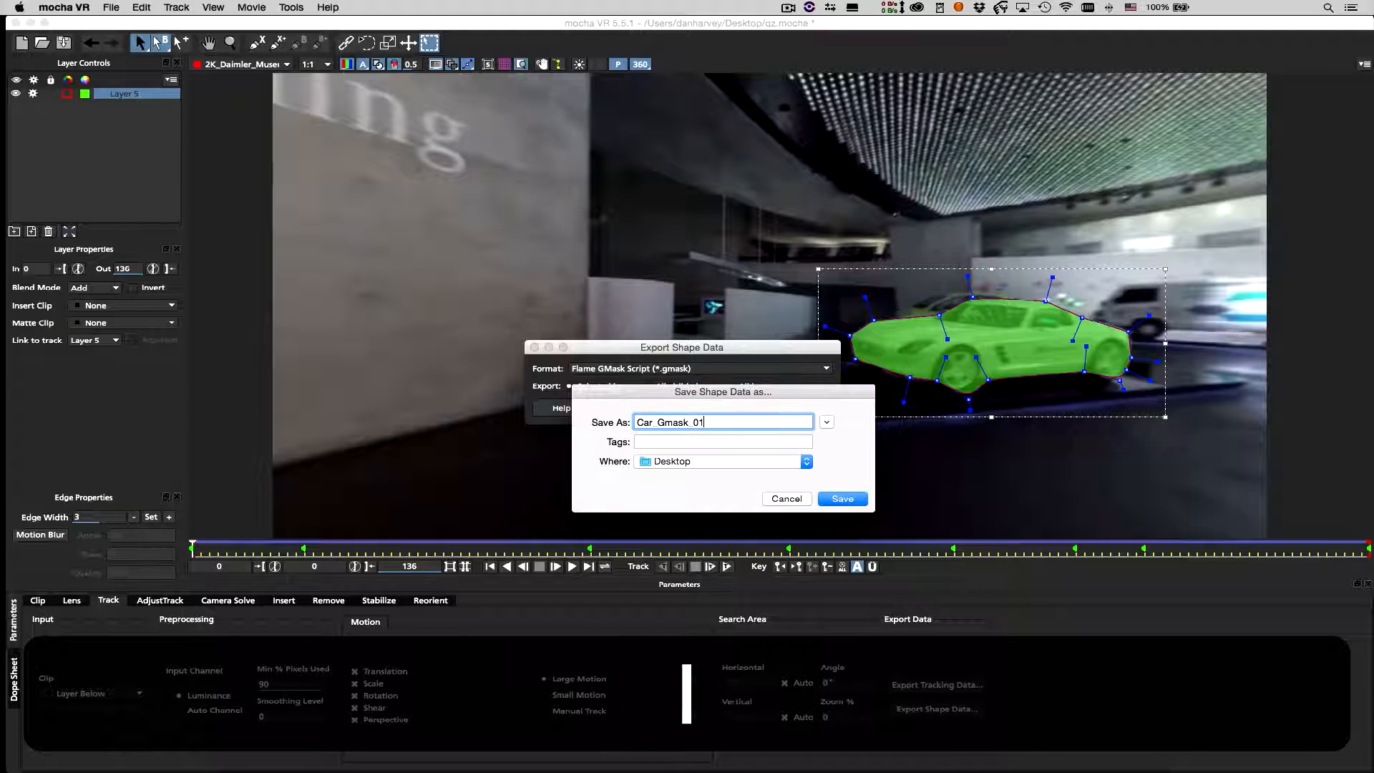
click(858, 504)
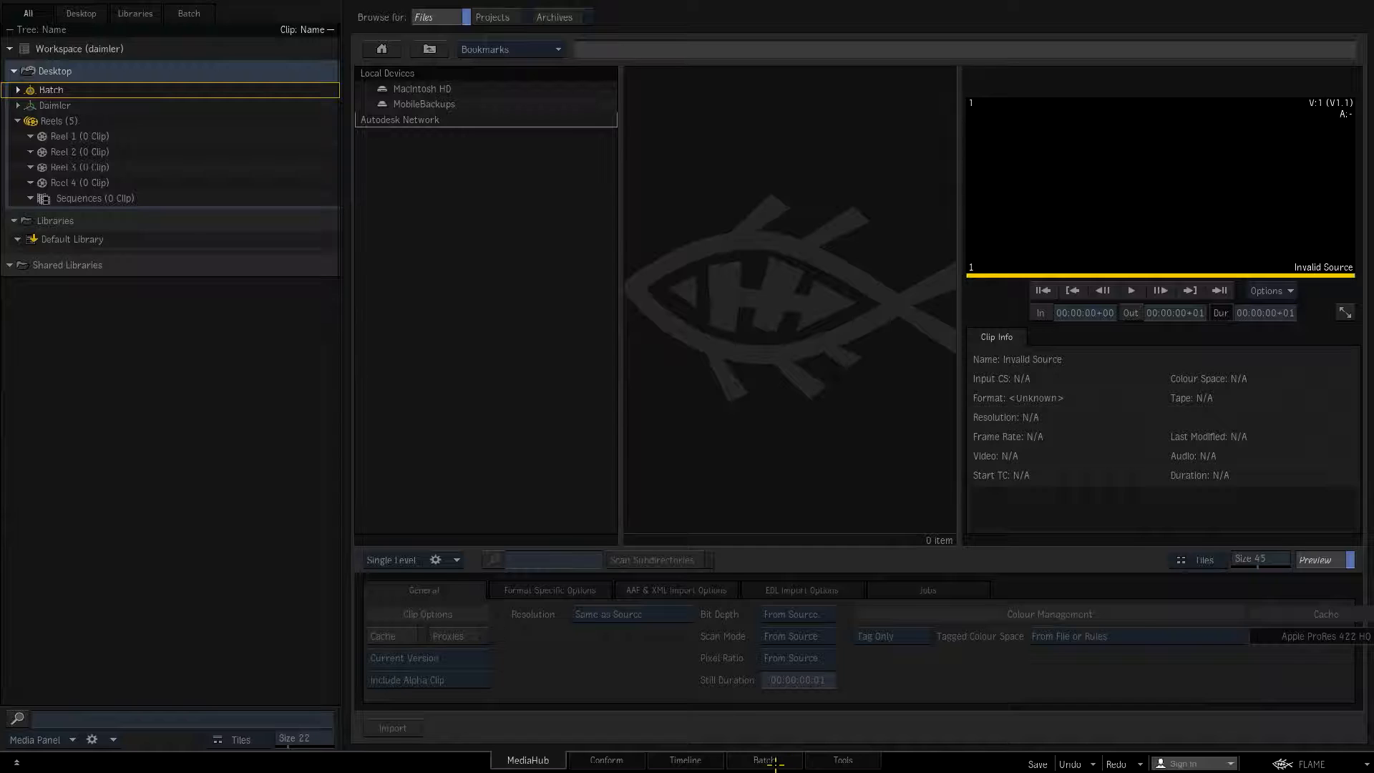
Switch to Flame and import the 2K_Daimler_Museum_UHD_2 clip from the VR/New folder into Batch
click(765, 761)
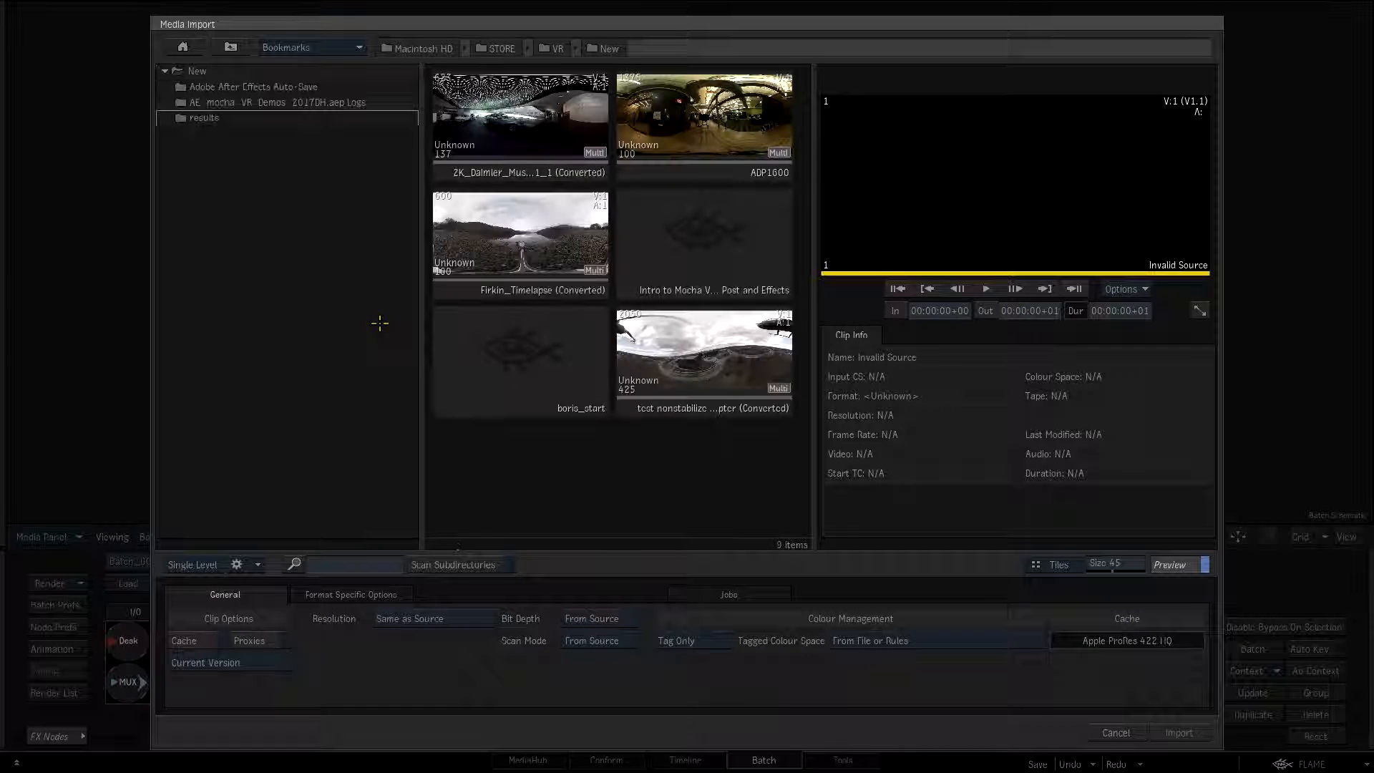
click(491, 148)
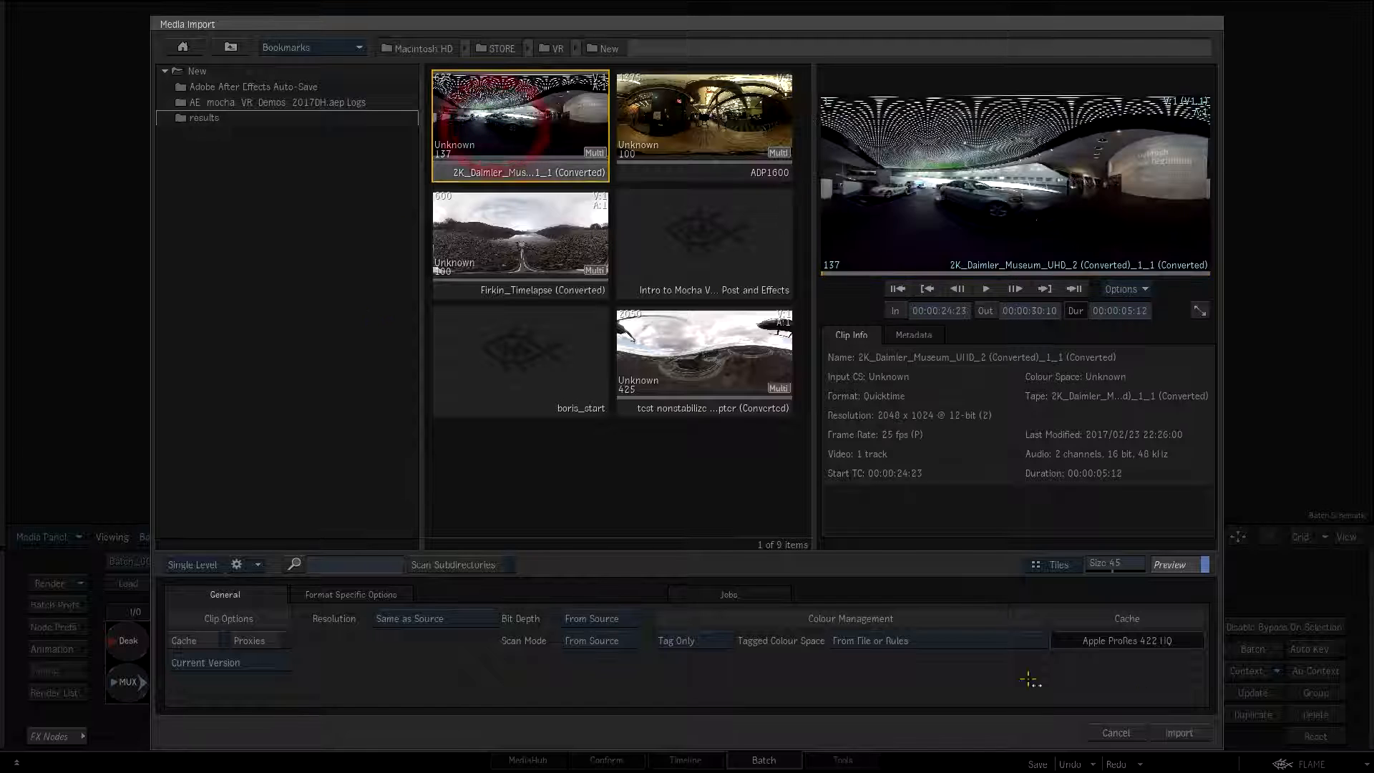
click(1179, 732)
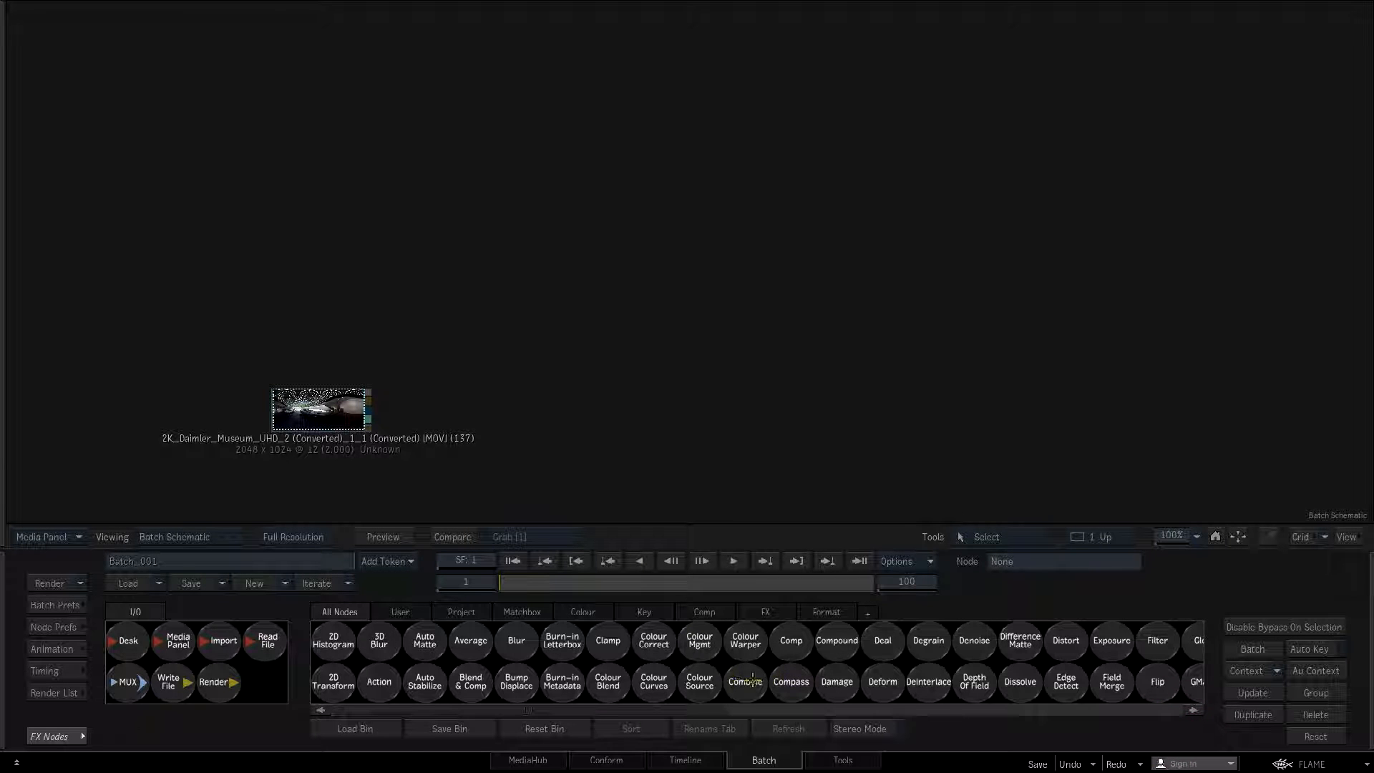
Add a GMask node to the batch schematic and connect the Daimler museum clip to its front input
drag(791, 677, 492, 671)
drag(895, 683, 638, 432)
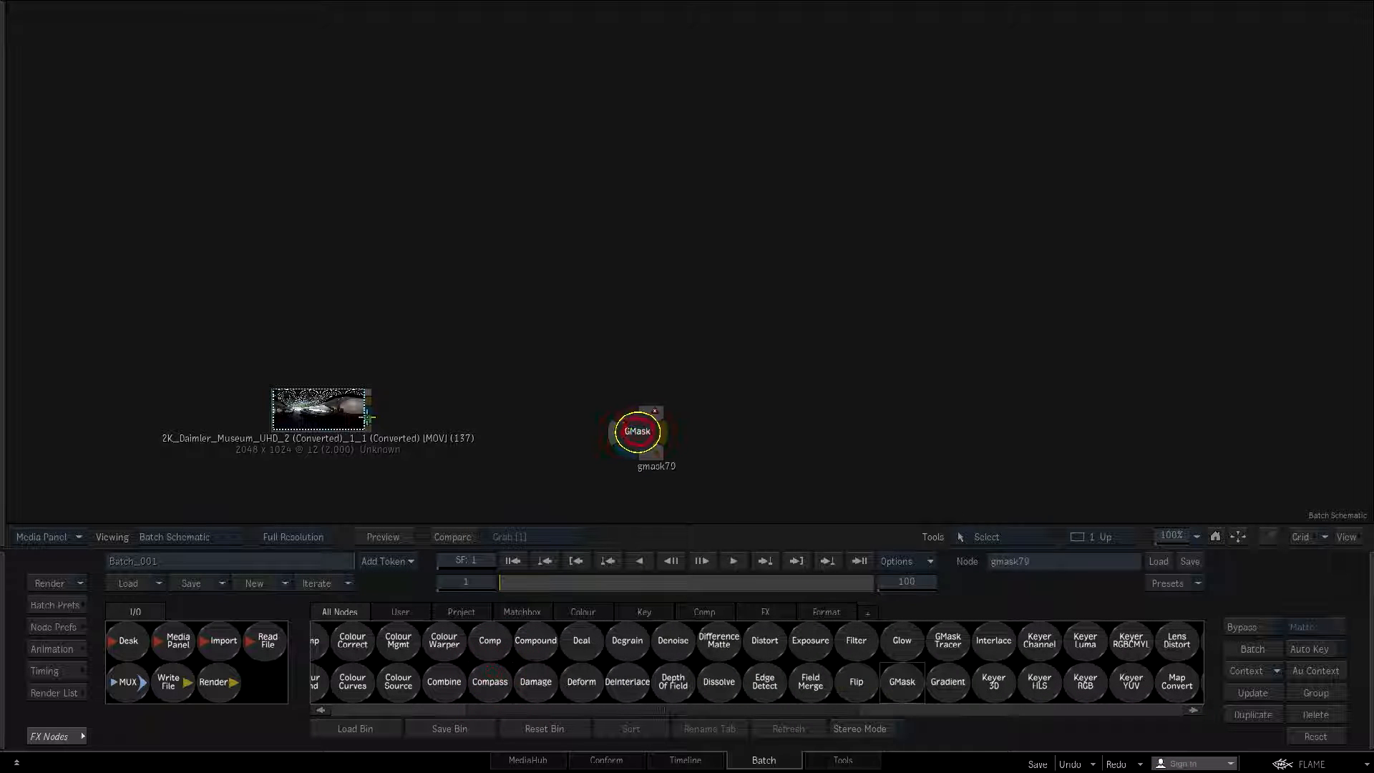
drag(341, 414, 256, 159)
drag(647, 440, 444, 194)
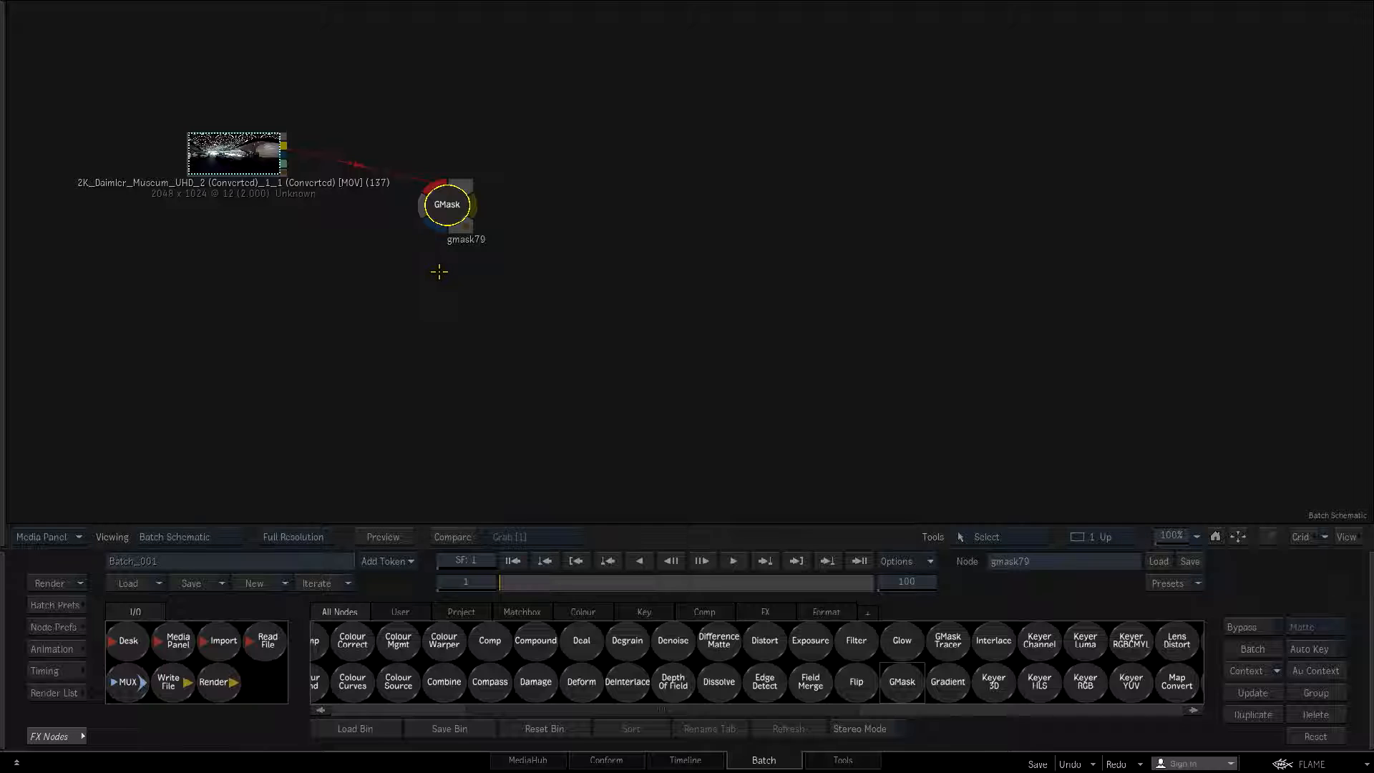
Set a two-up view with the batch schematic beside the matte result, and load Car_Gmask_01.gmask into the GMask node
key(alt+2)
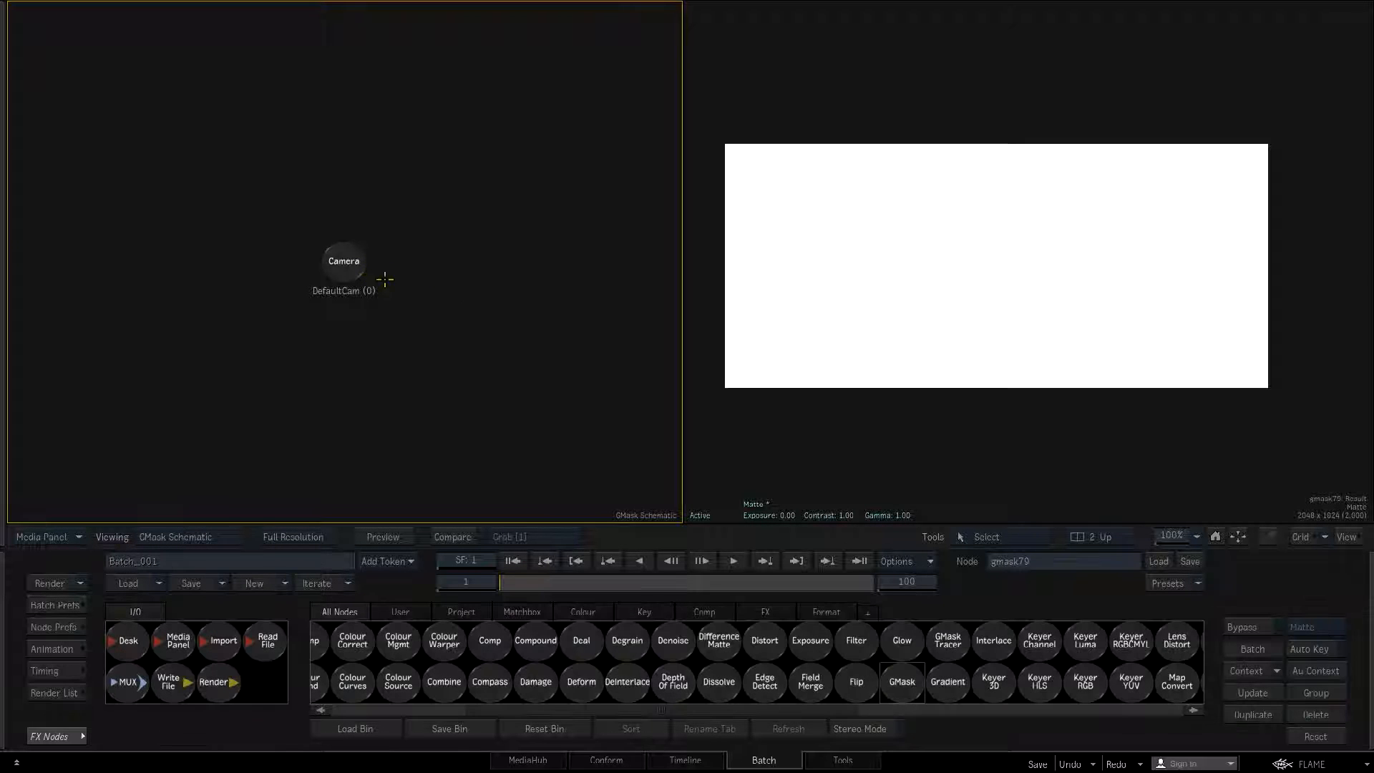
key(Escape)
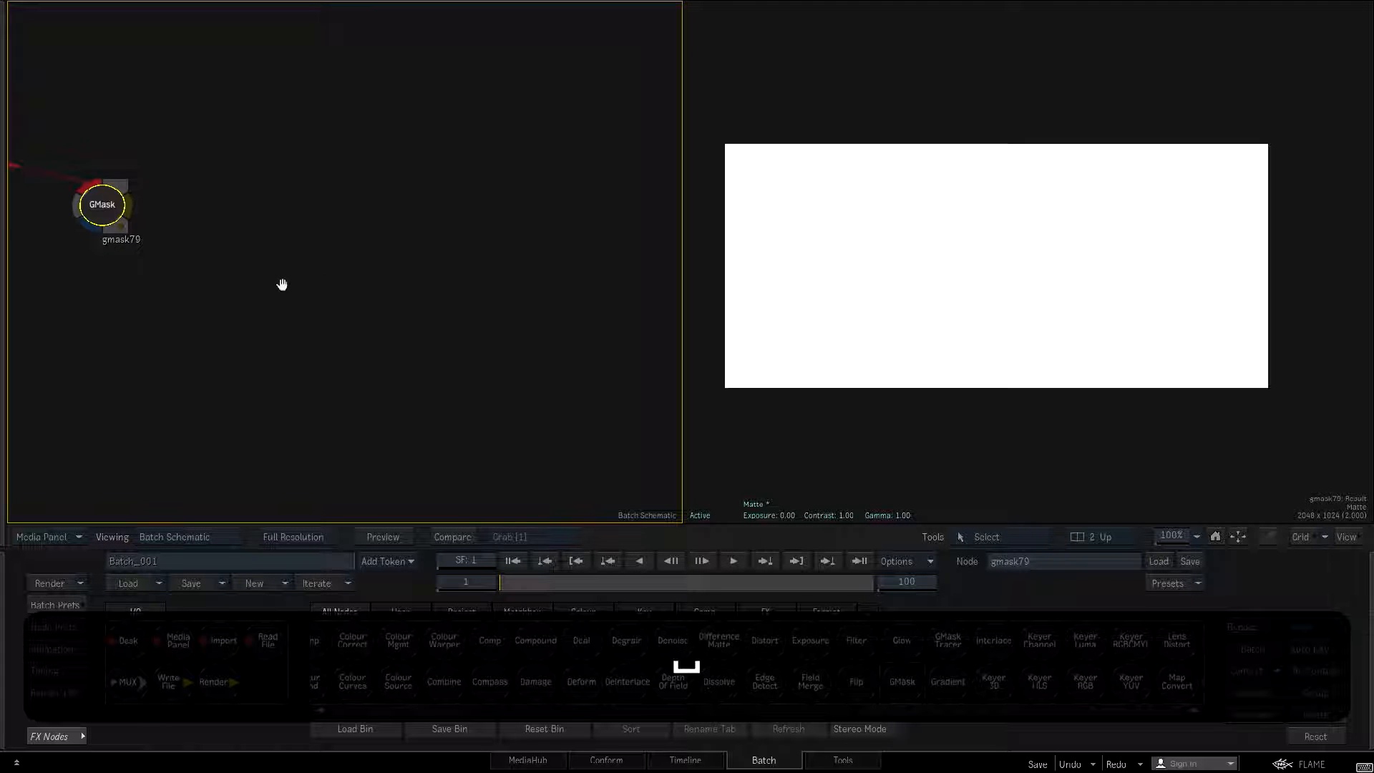
drag(282, 282, 604, 307)
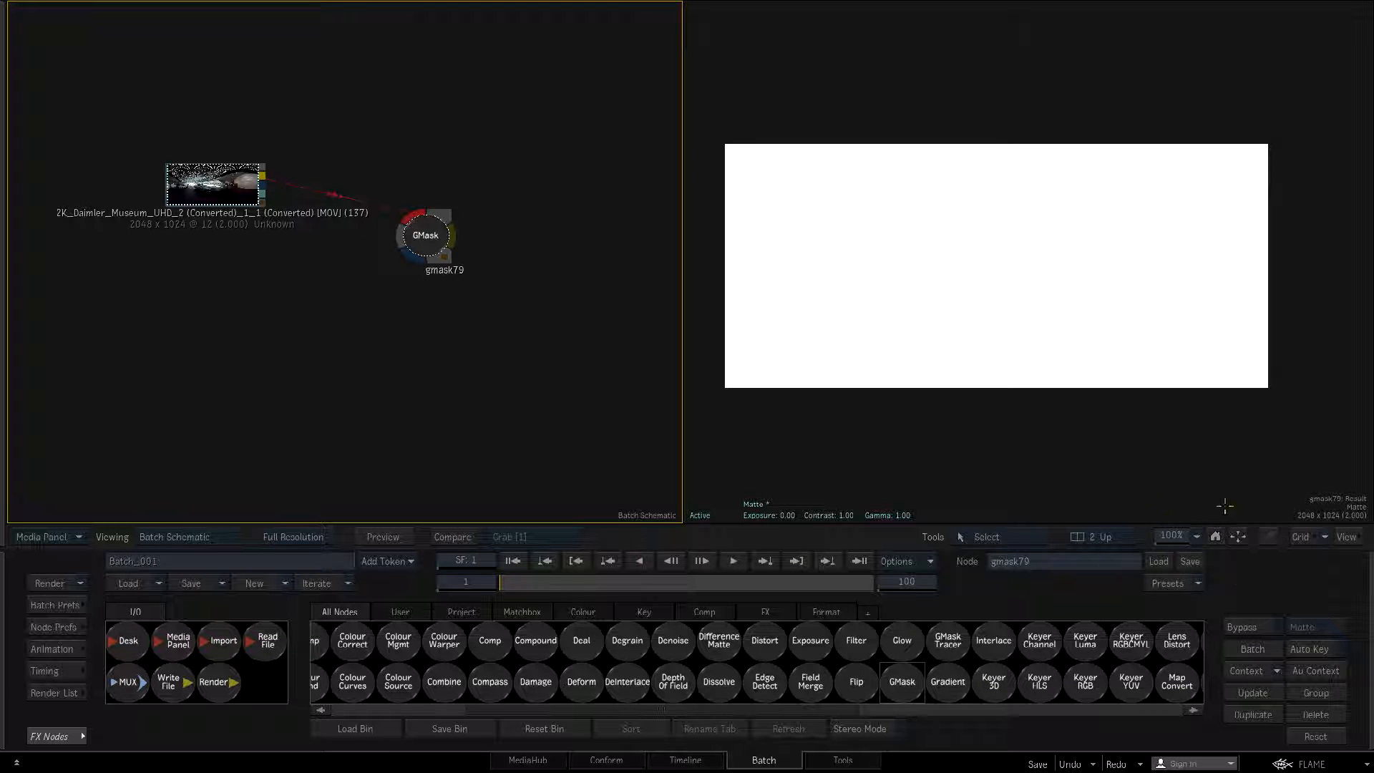
click(1159, 561)
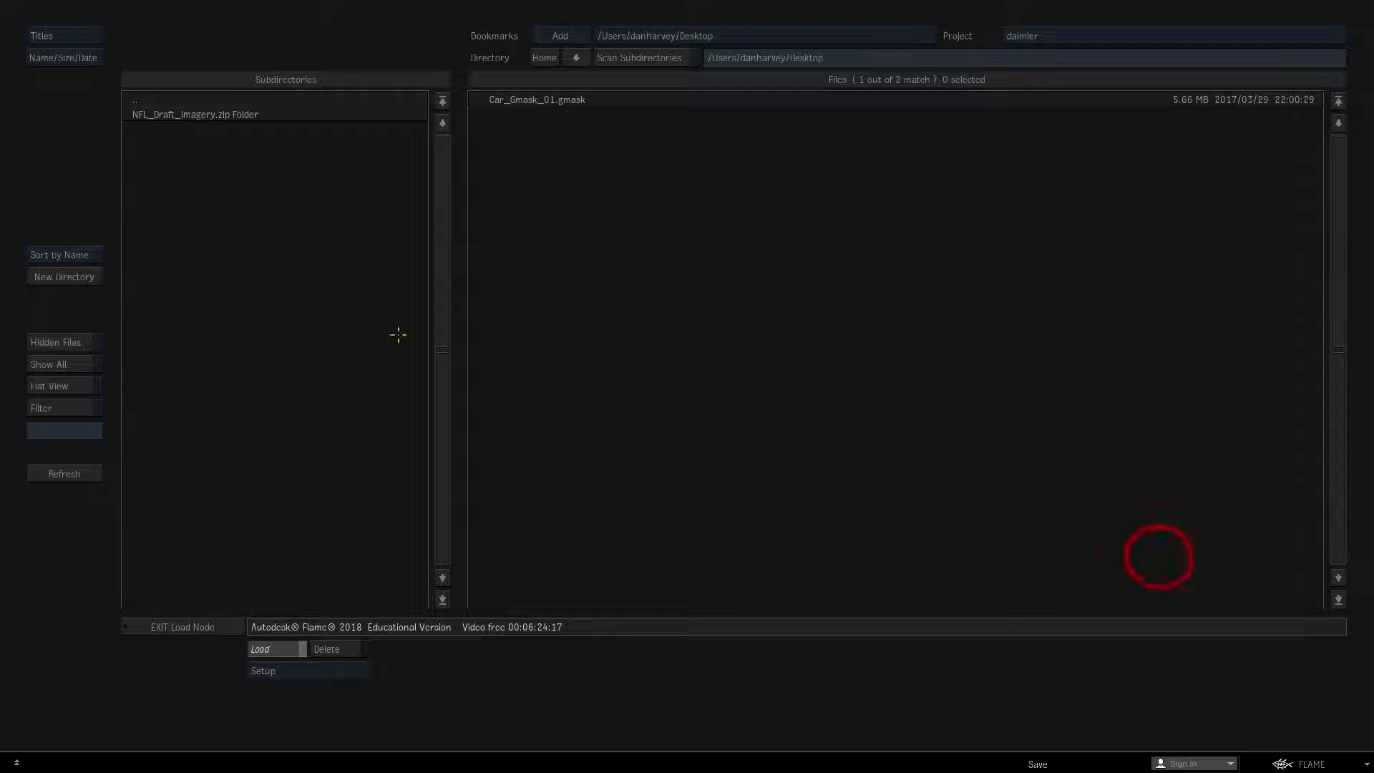
double_click(543, 98)
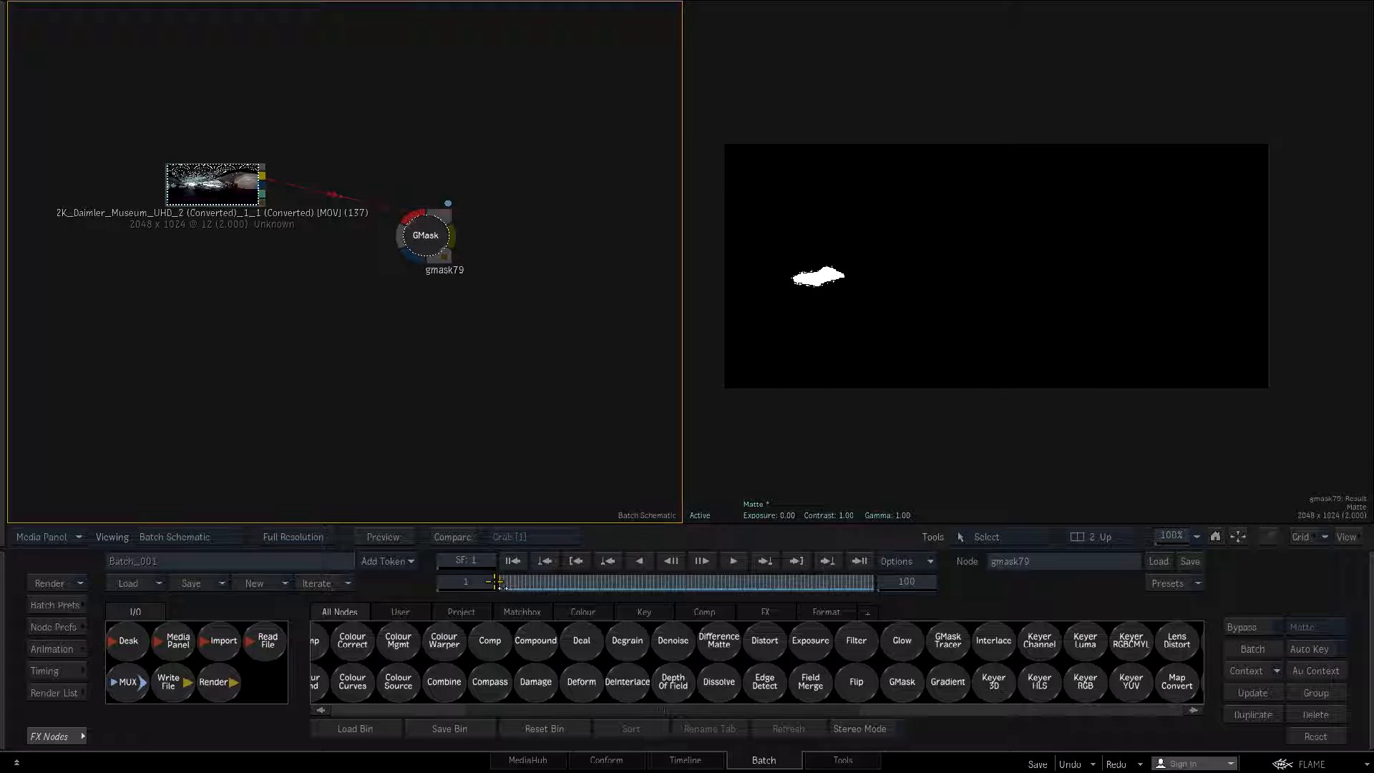
Compare the animated matte with the source clip by scrubbing to frames 100 and 126 and viewing each node's result
drag(535, 579, 976, 571)
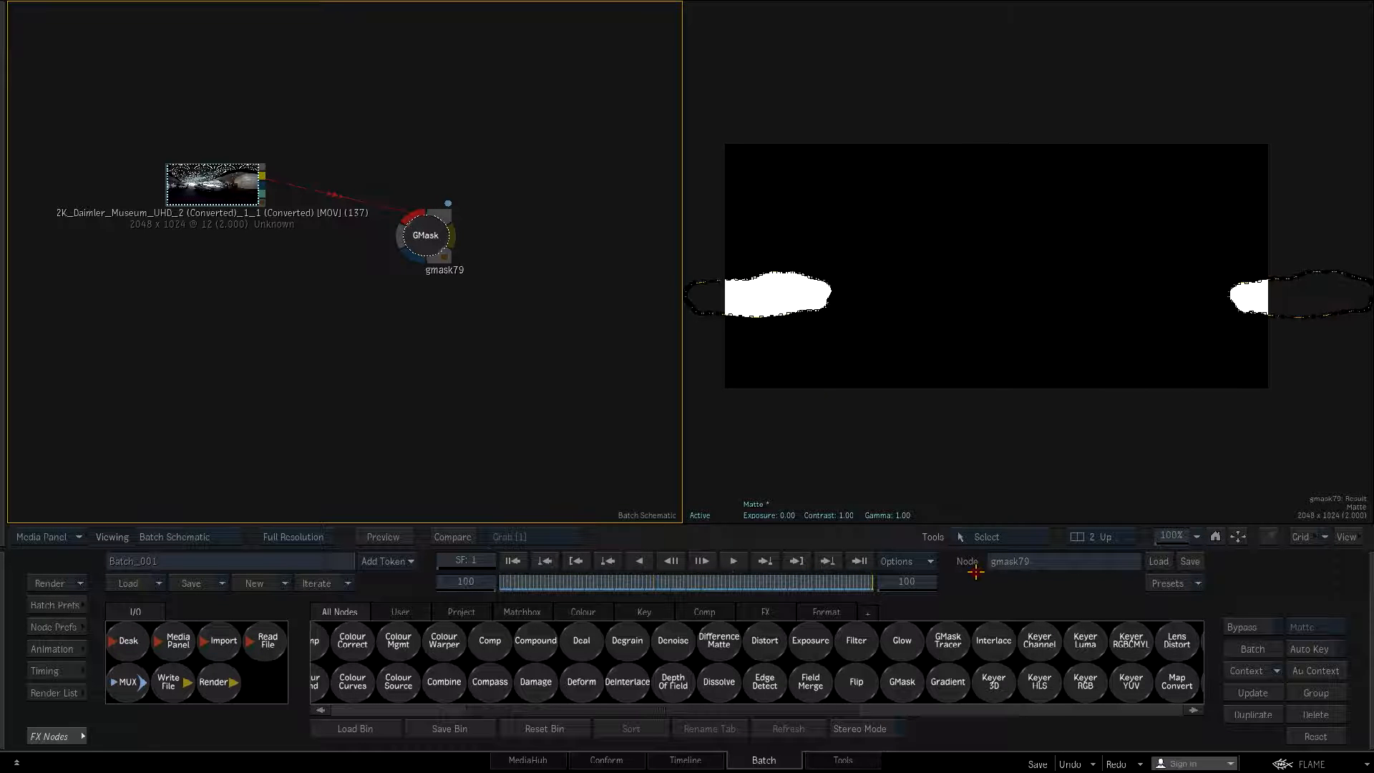
click(212, 178)
key(t)
click(215, 183)
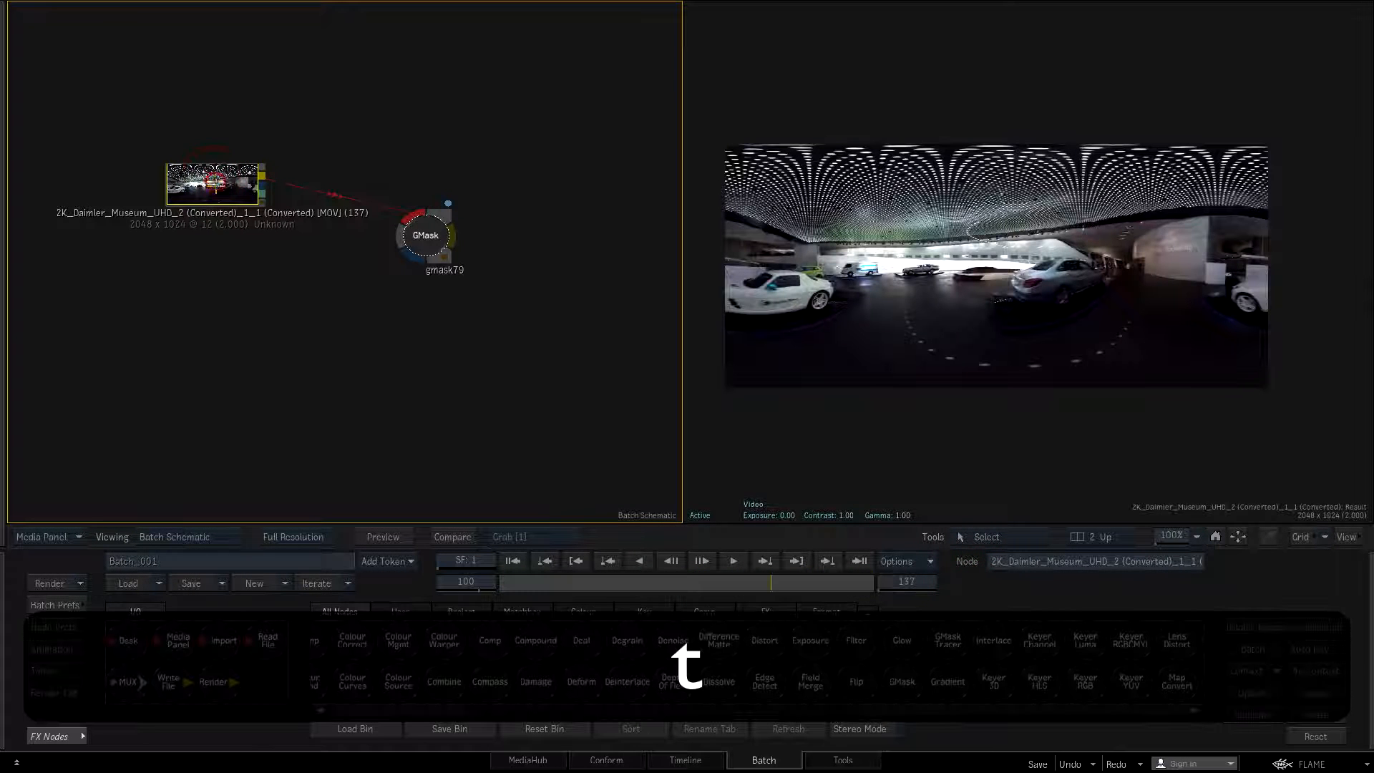
drag(784, 580, 843, 571)
click(458, 256)
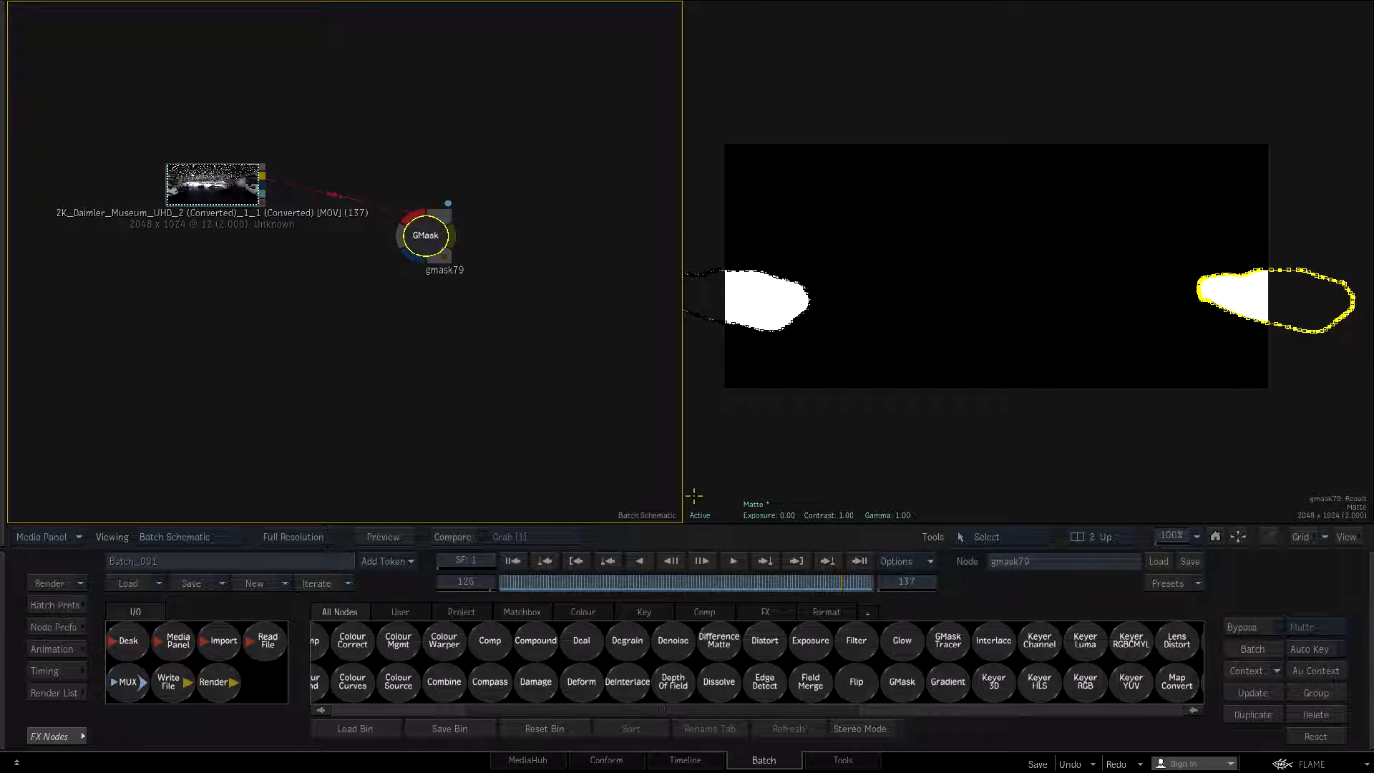
Open the GMask schematic, move the Layer_4_0_0_mask node off Layer_4_0_1_mask, and select each mask to identify its outline
key(grave)
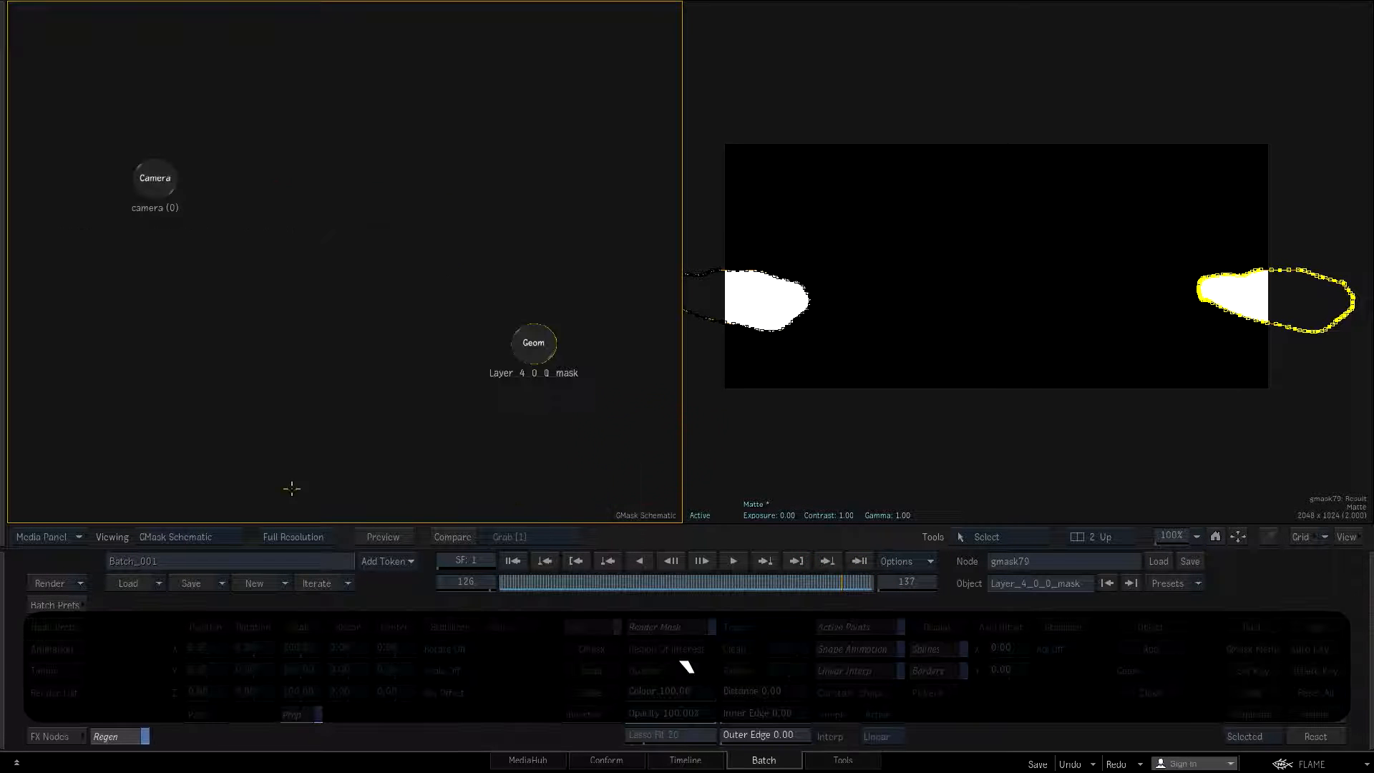
drag(531, 345, 335, 340)
click(535, 346)
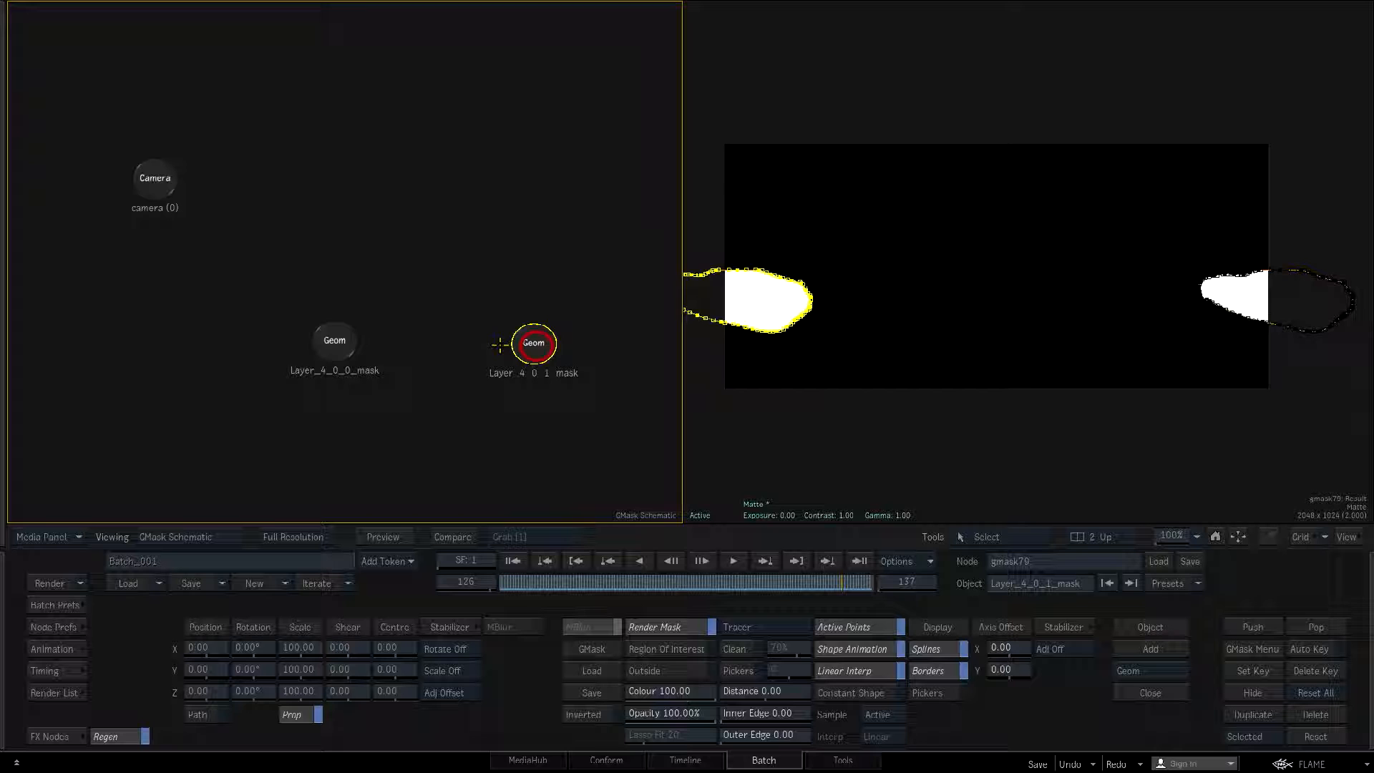
click(341, 346)
click(519, 350)
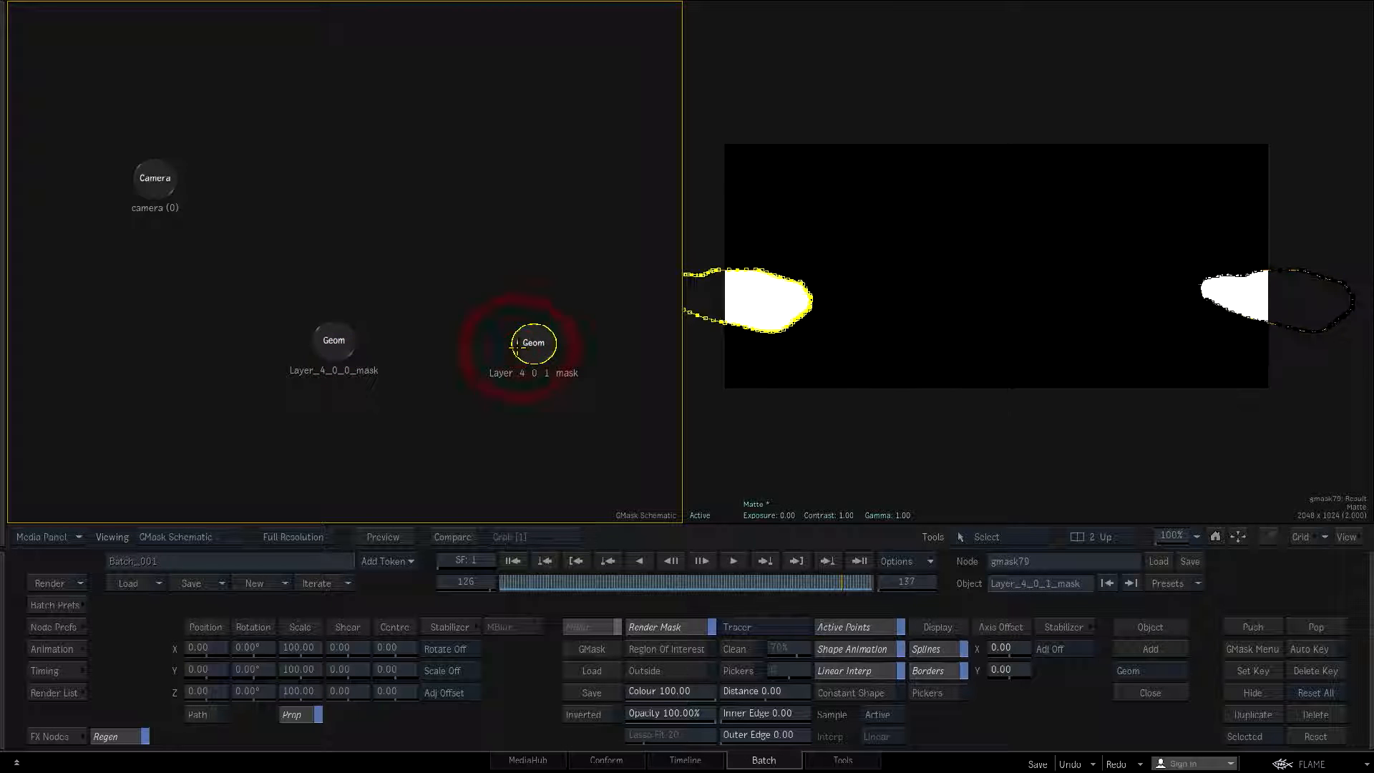
Switch the Tracer settings to Softness for both Geom masks
click(318, 341)
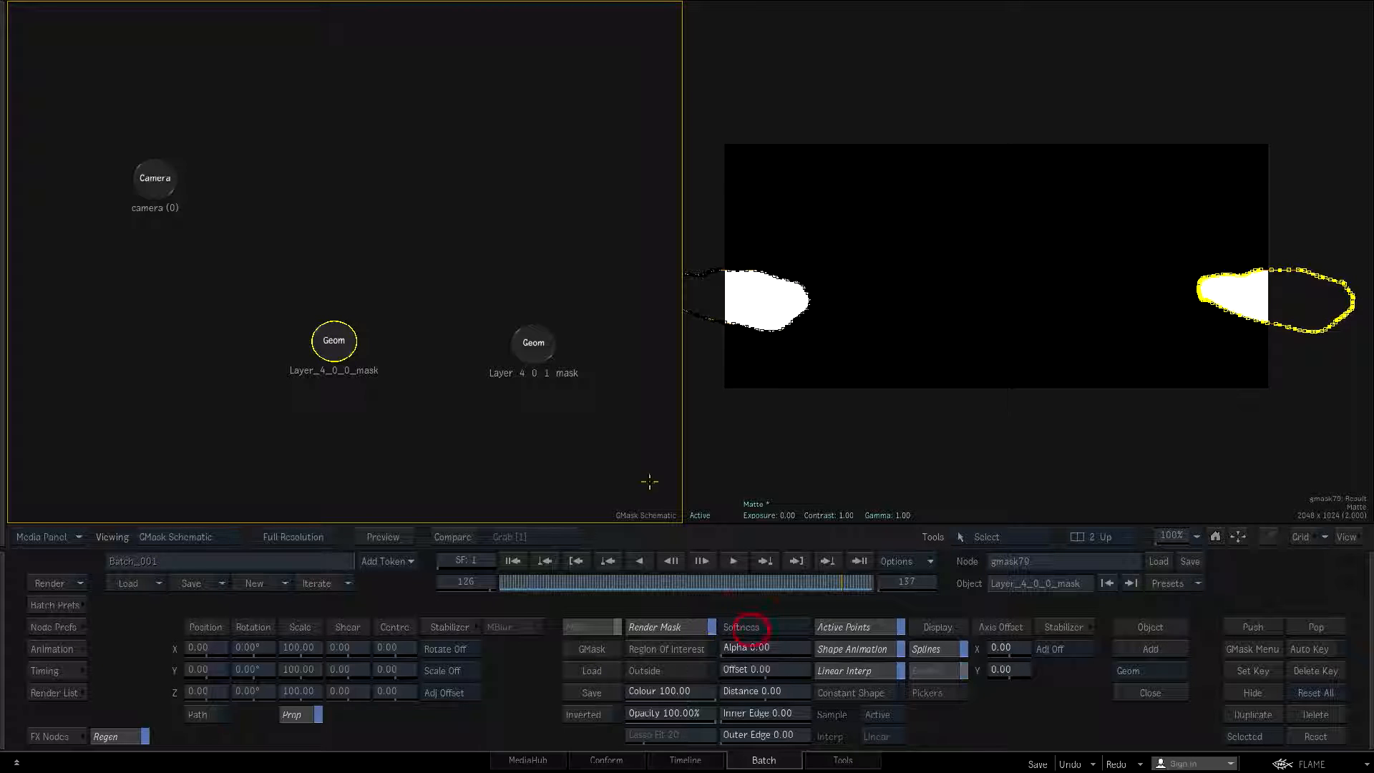
click(533, 344)
click(758, 627)
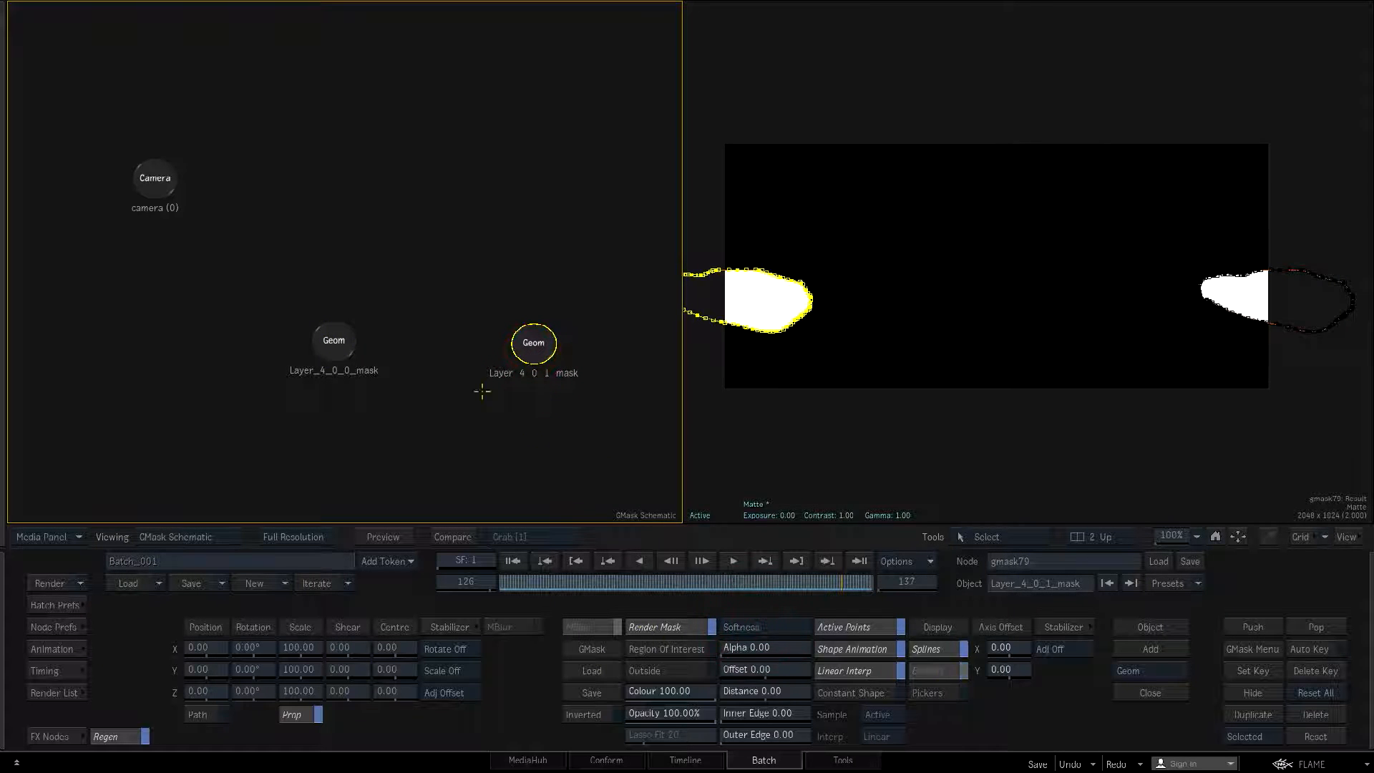
click(333, 340)
Link the border_offset animation channel of Layer_4_0_1_mask to that of Layer_4_0_0_mask, and return to the Layer_4_0_0_mask settings
click(57, 649)
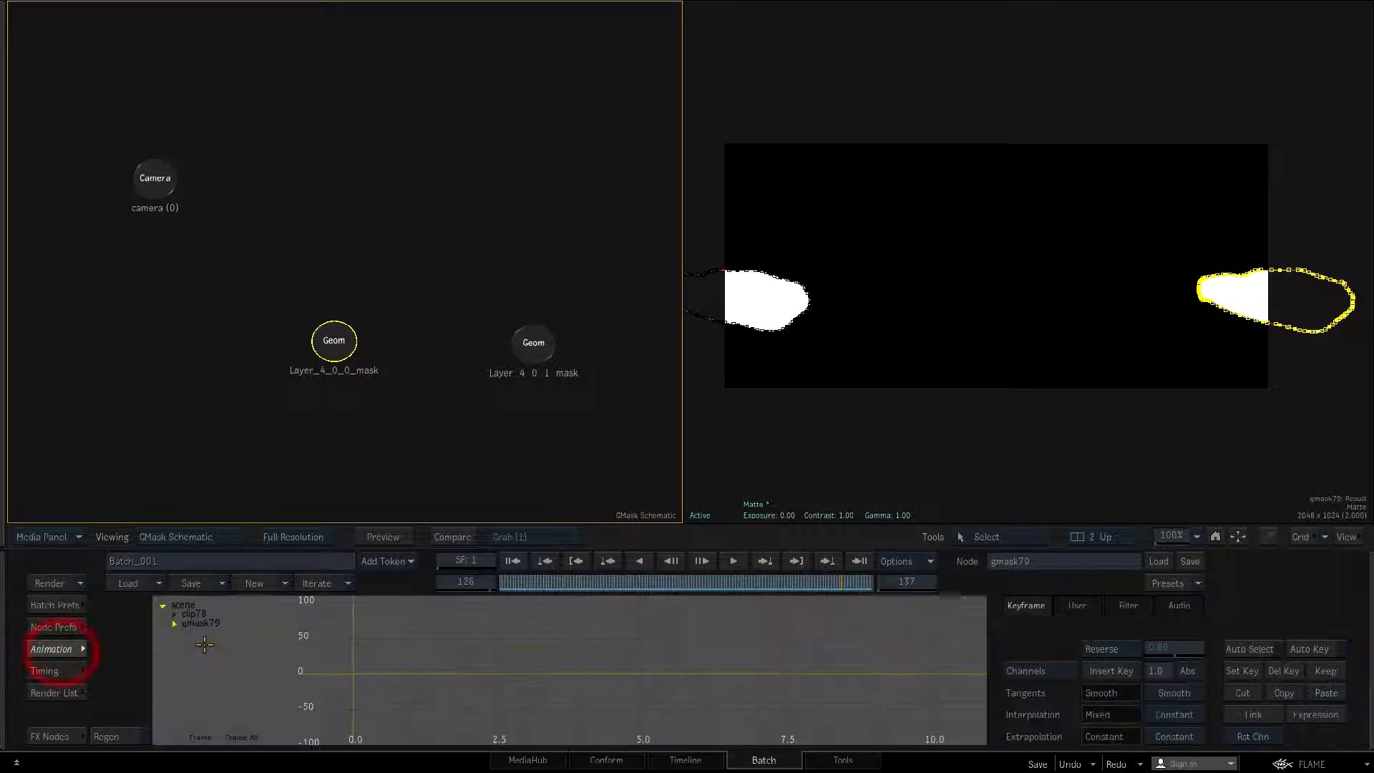
click(175, 623)
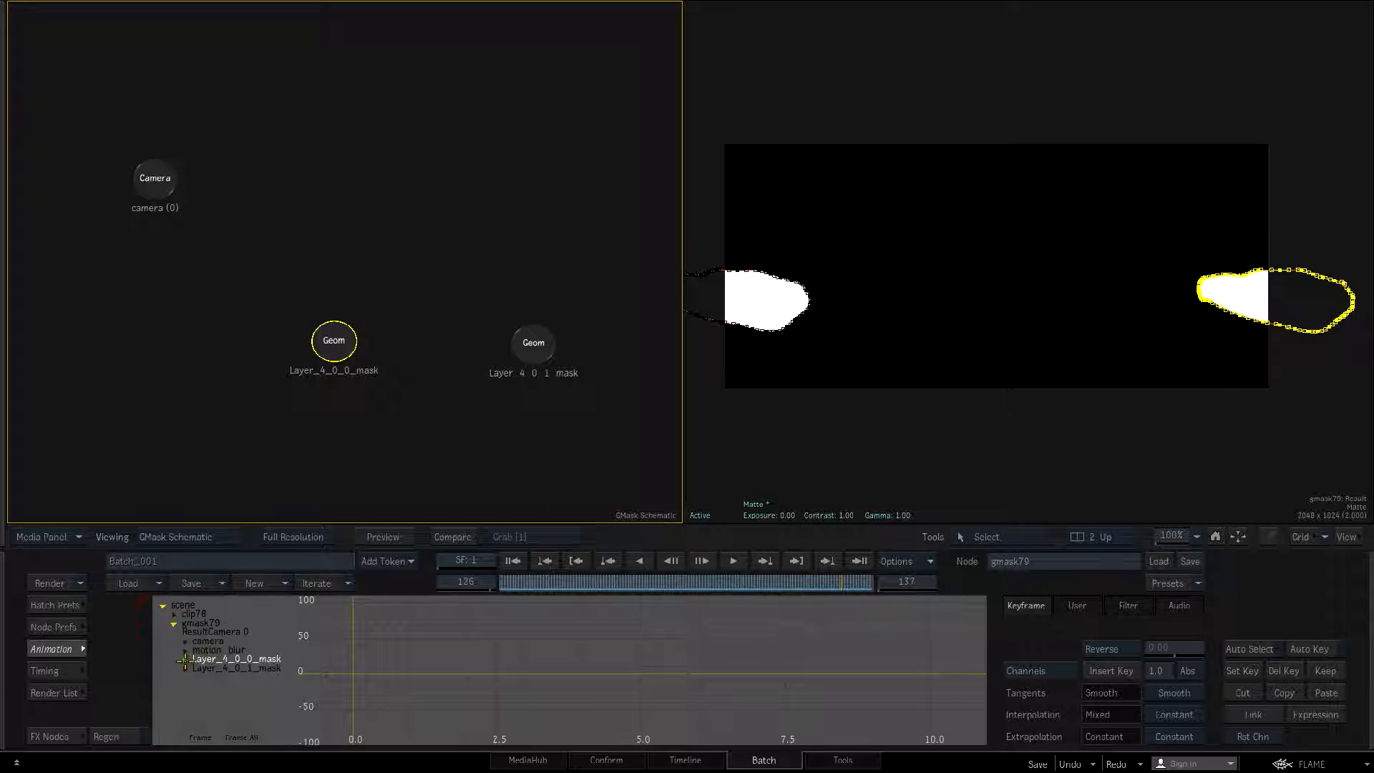
click(184, 659)
click(227, 687)
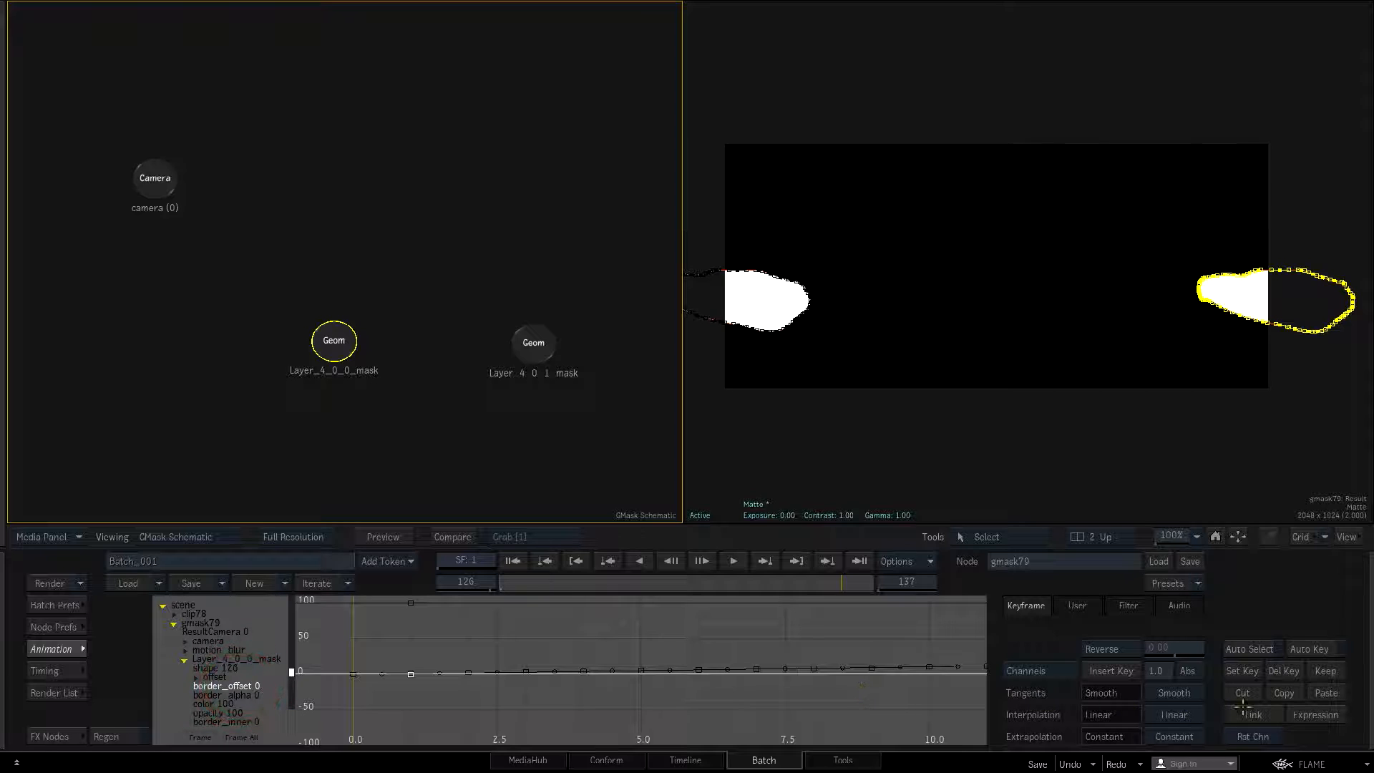
click(184, 659)
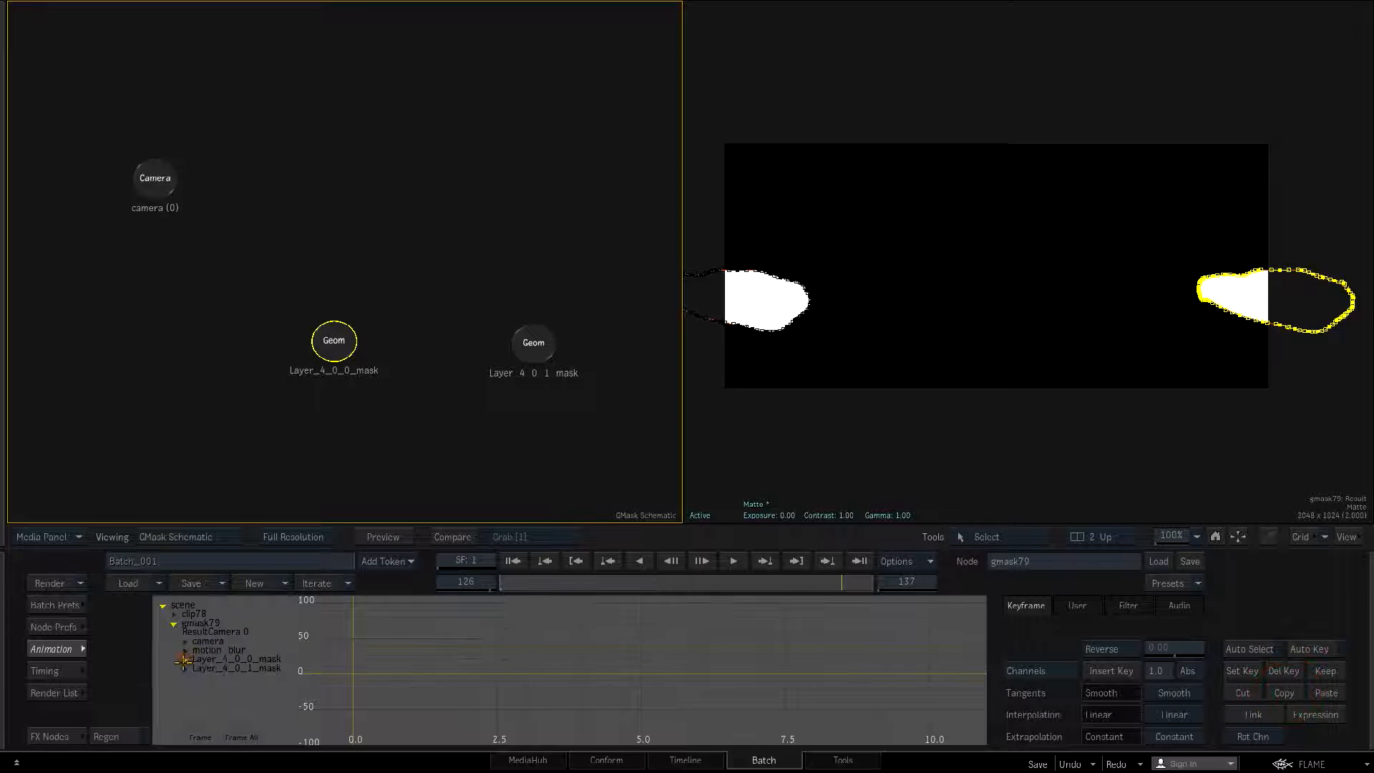
click(185, 667)
click(216, 693)
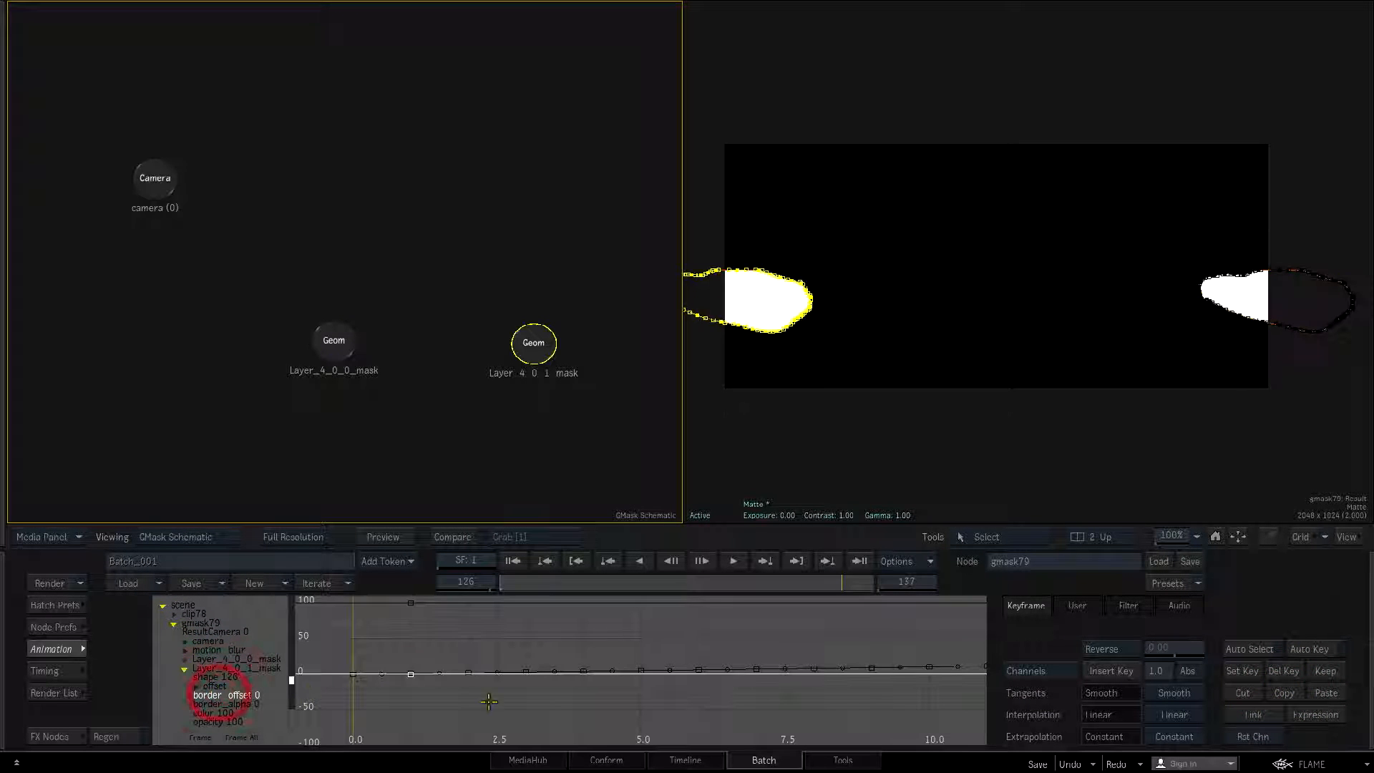
click(1264, 708)
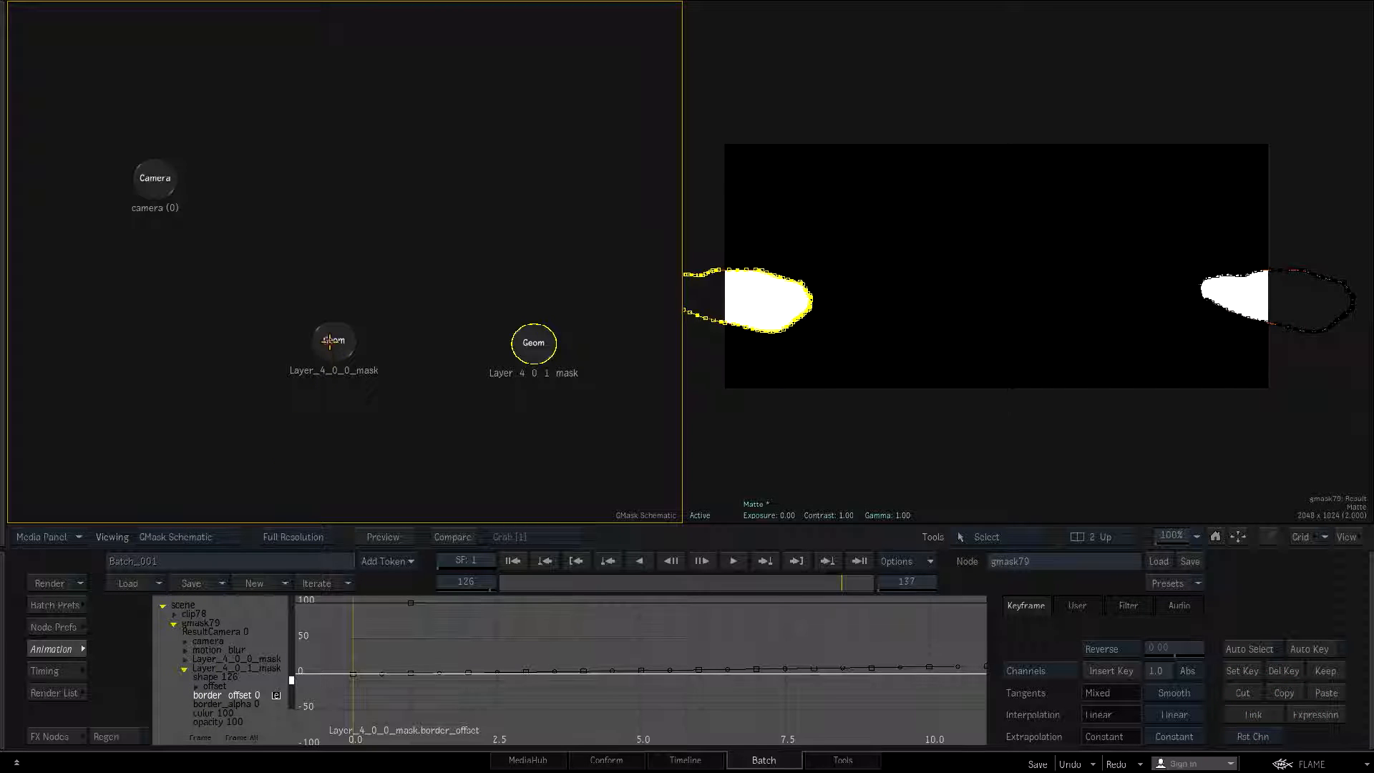
click(330, 342)
click(54, 649)
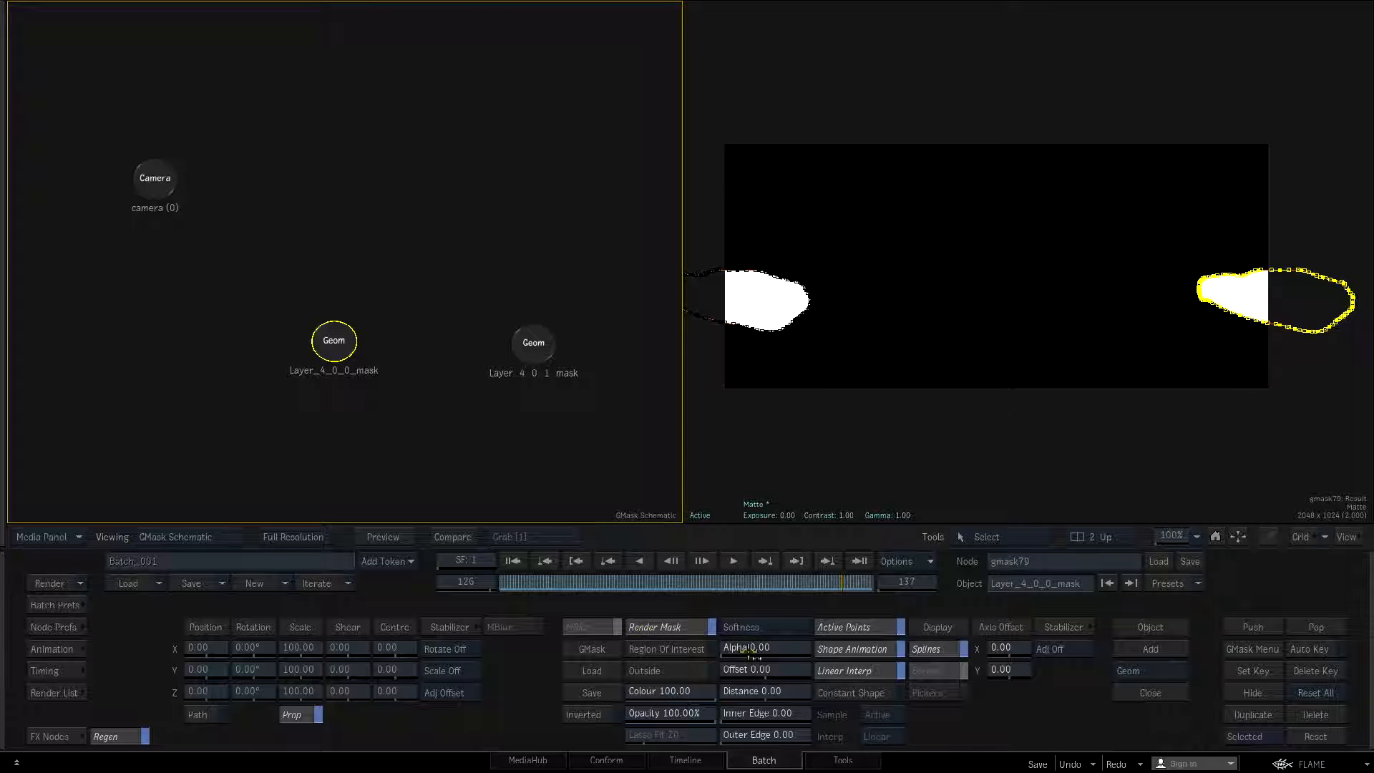
Set the edge offset of Layer_4_0_0_mask to 40 and return to the Batch schematic
drag(735, 667, 976, 650)
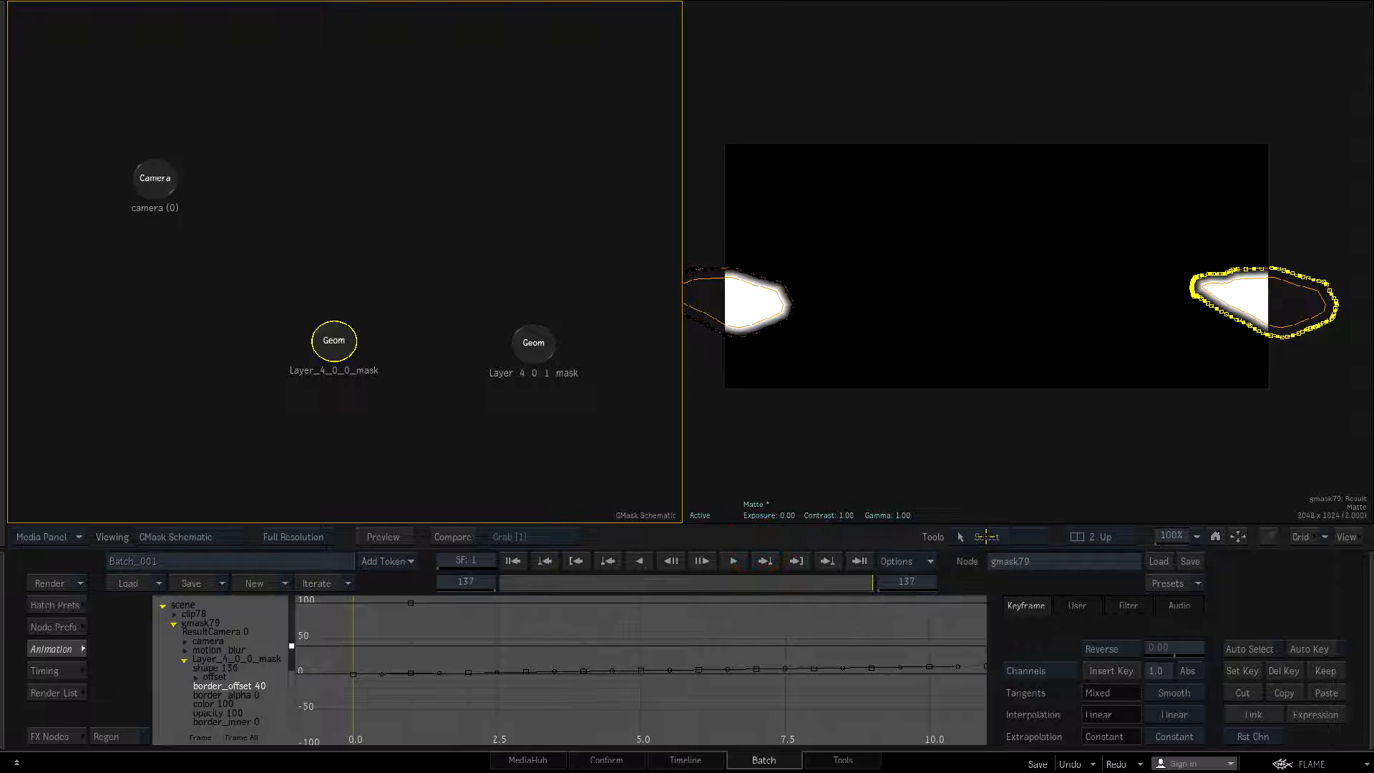
click(551, 445)
key(Escape)
click(428, 238)
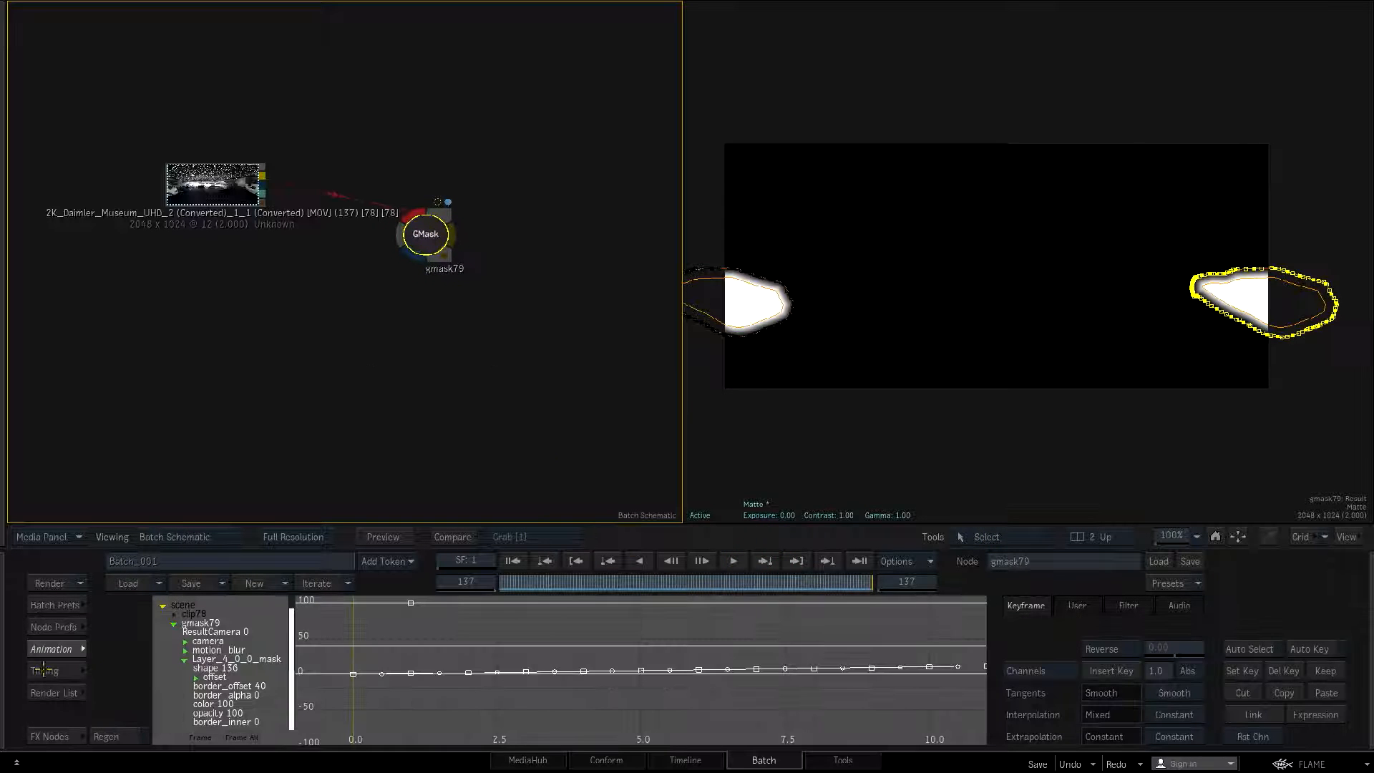
Add a Colour Warper node, feeding the source clip into its front and back inputs and the GMask into its matte, and view its result
click(50, 737)
scroll(537, 646, left, 3)
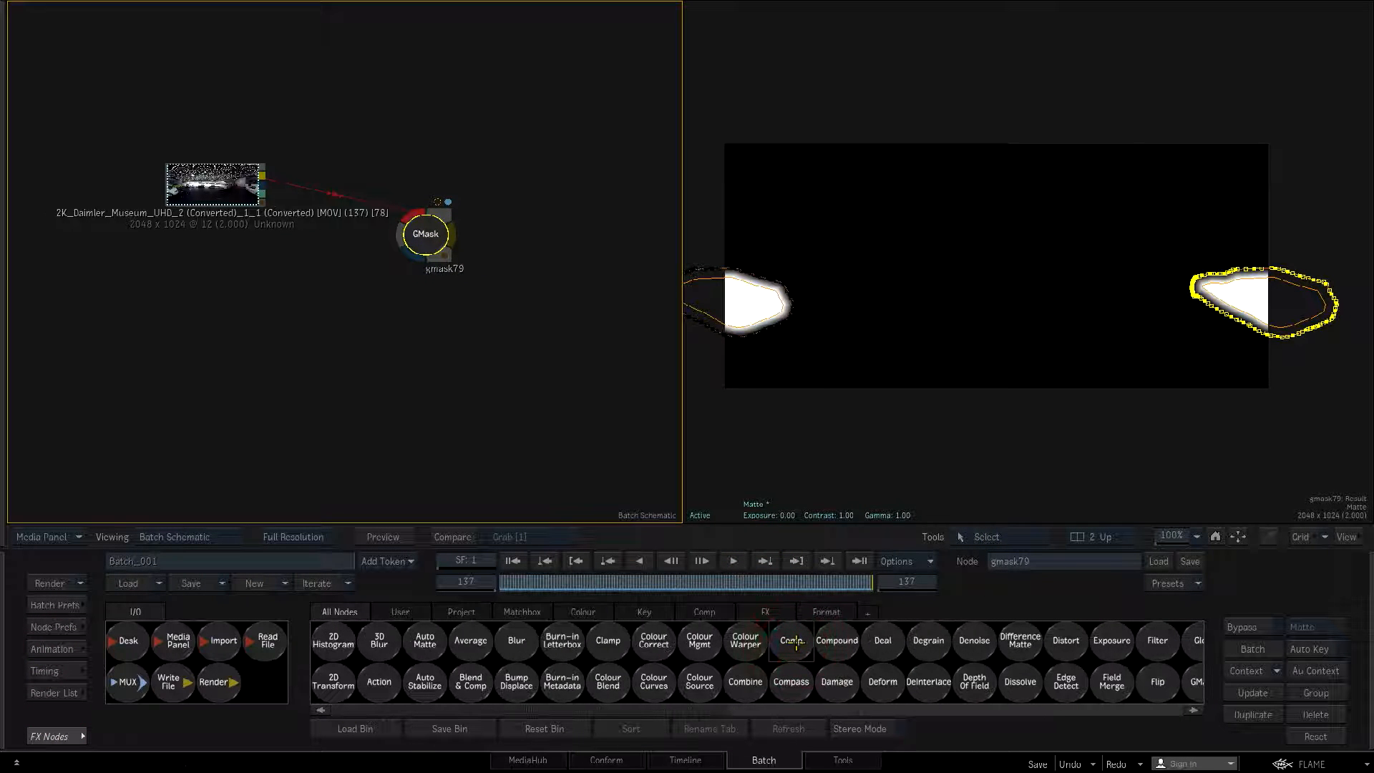
drag(746, 640, 591, 322)
drag(451, 234, 574, 341)
drag(427, 235, 491, 136)
drag(585, 322, 510, 271)
drag(485, 136, 437, 160)
click(505, 259)
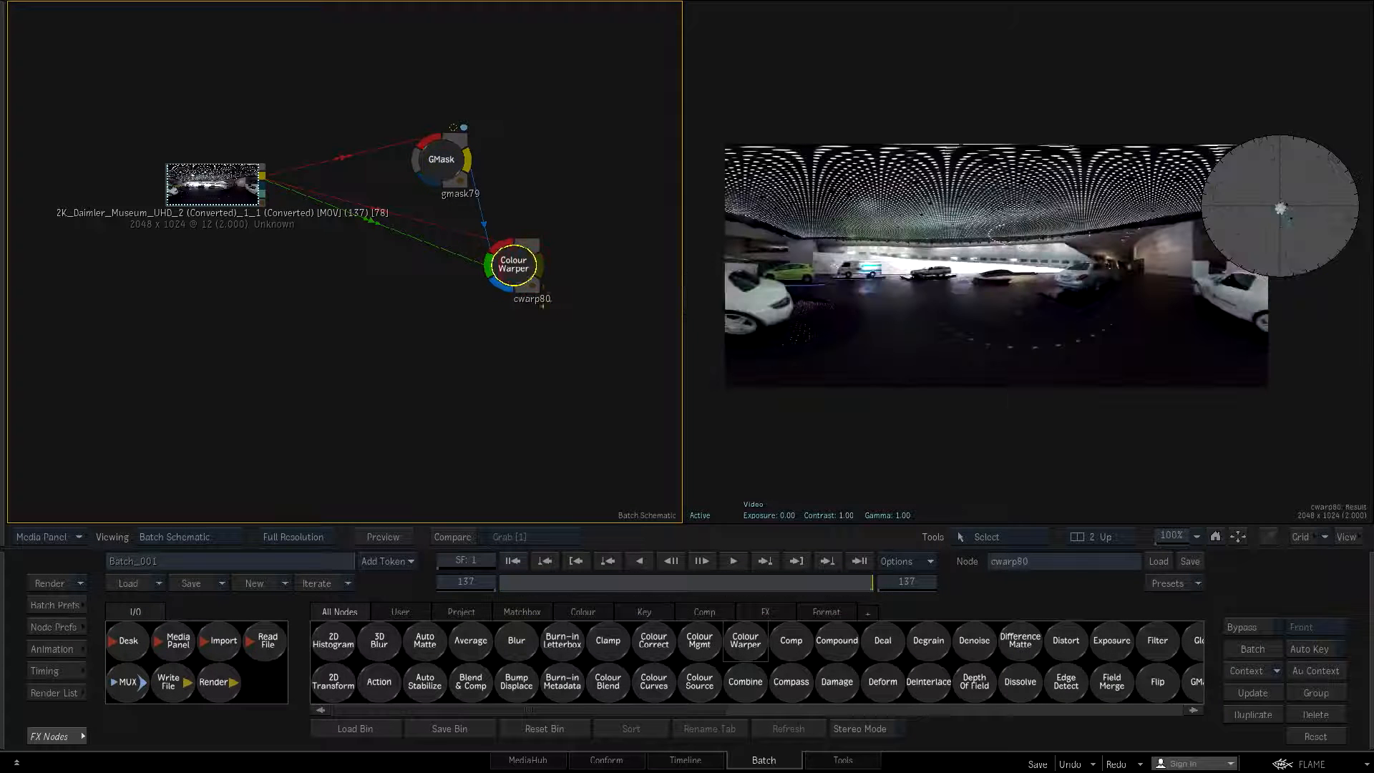
Open the Colour Warper settings, go to frame 75, and set Master Black to -0.290 and White to 1.660
double_click(509, 266)
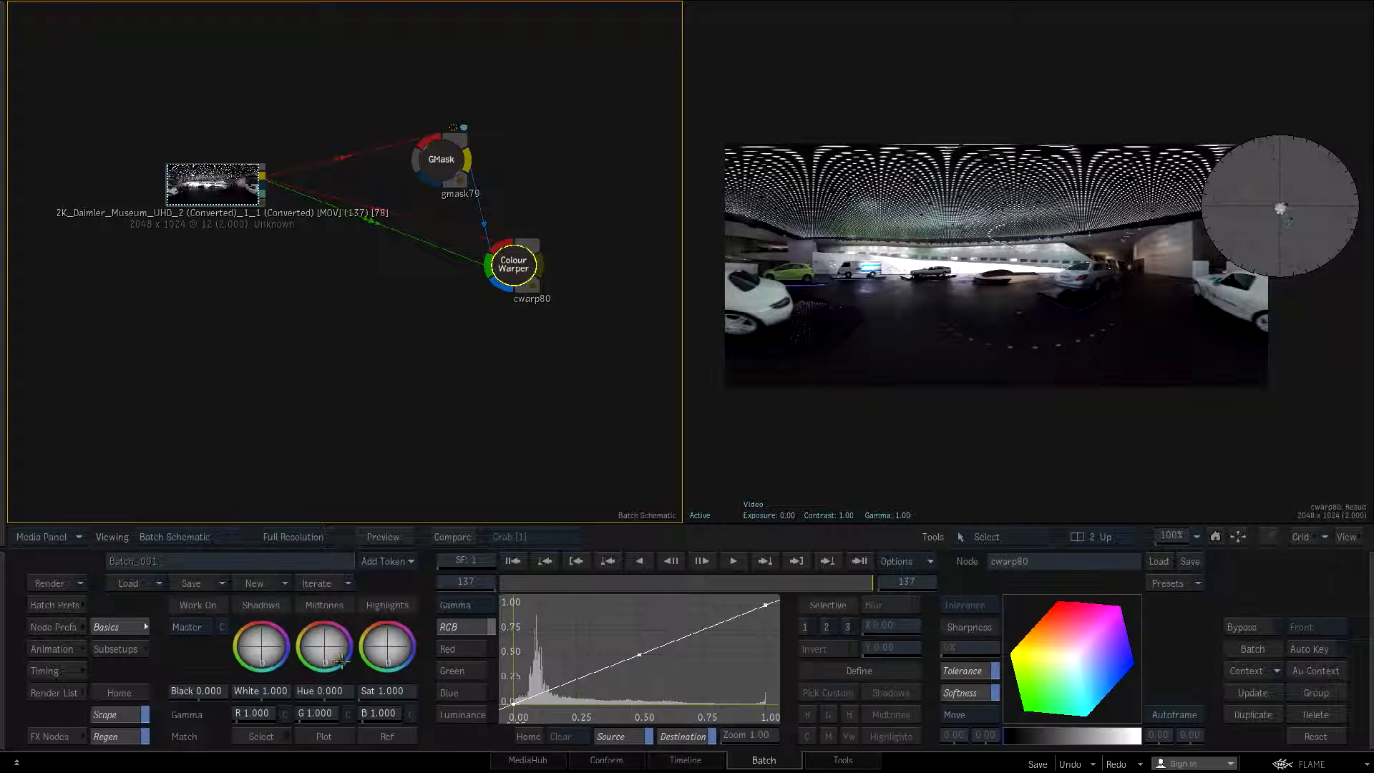
drag(328, 646, 336, 641)
ctrl+click(325, 648)
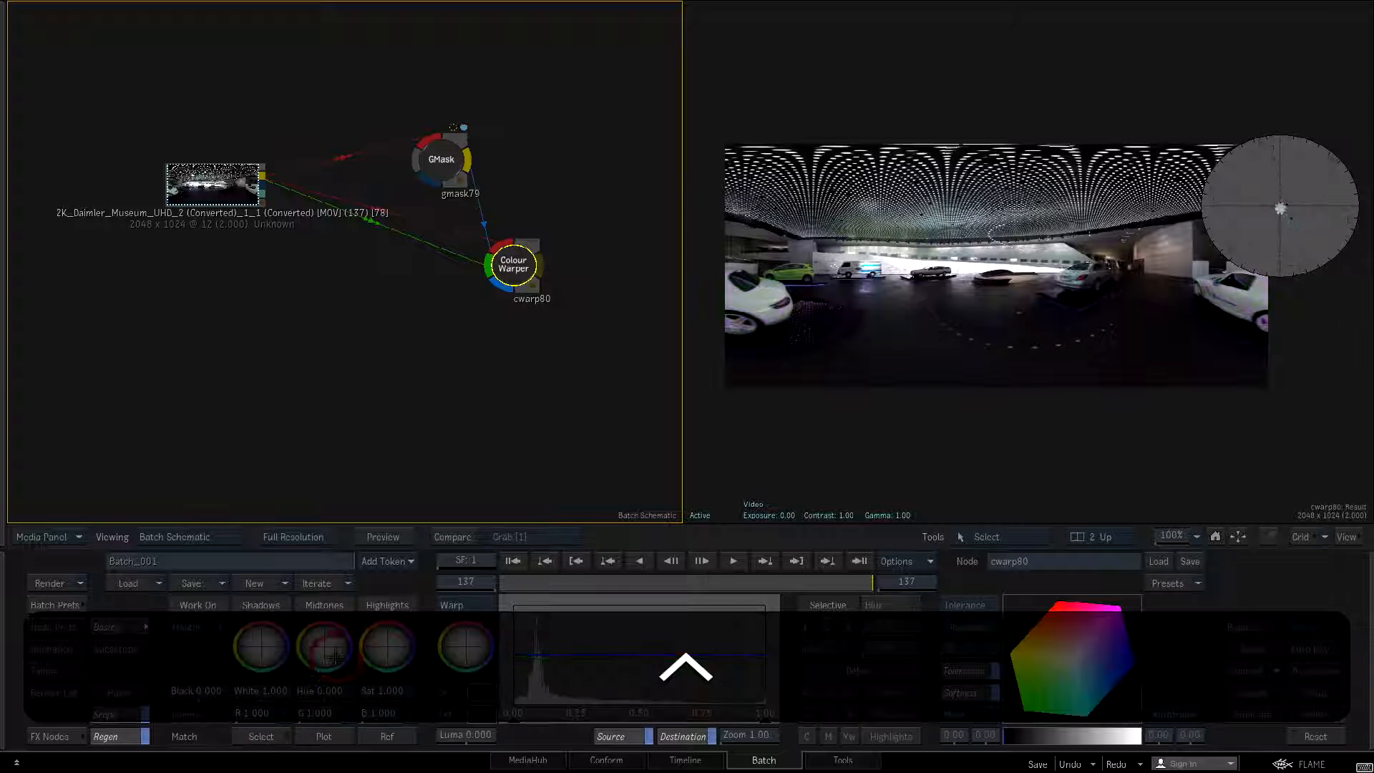
mouse_move(836, 581)
mouse_down()
mouse_move(414, 561)
mouse_move(871, 518)
mouse_move(702, 523)
mouse_up()
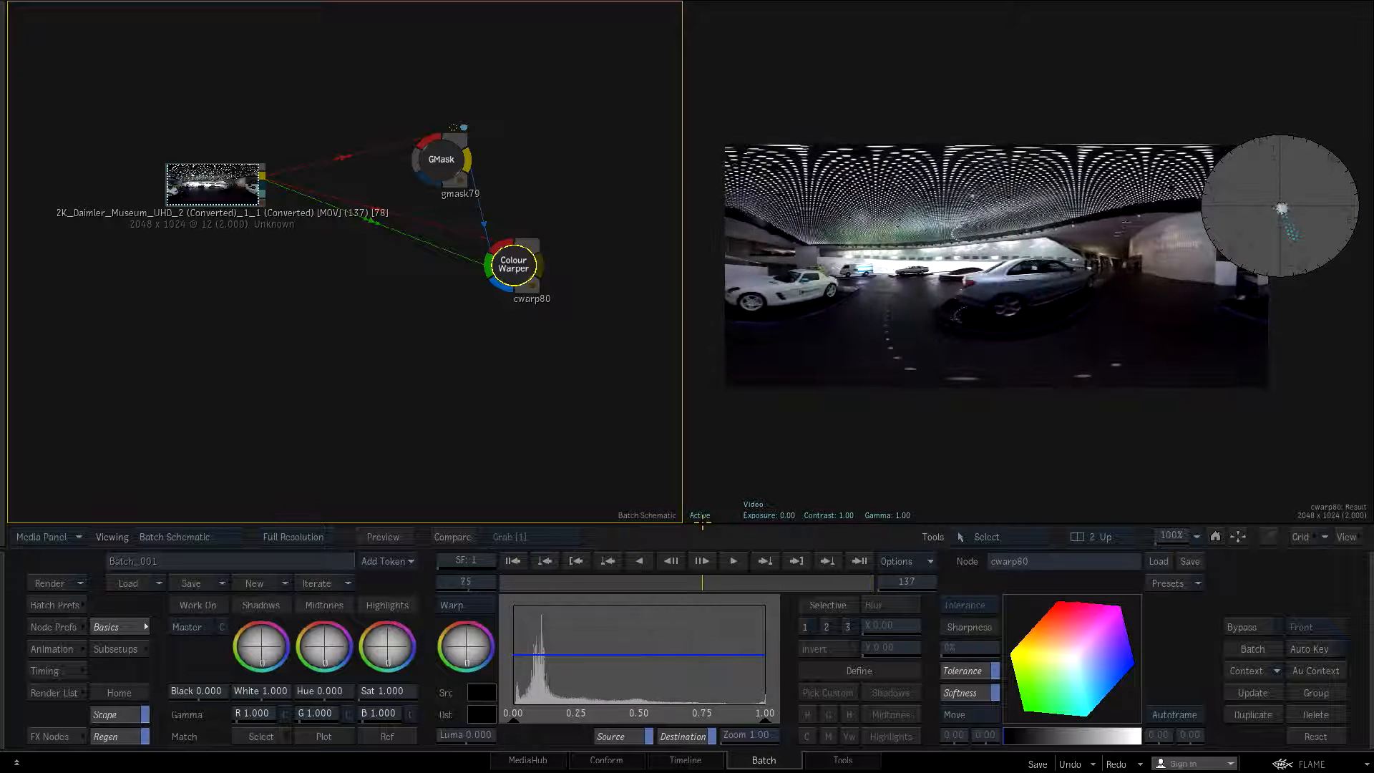
mouse_move(187, 690)
mouse_down()
mouse_move(191, 672)
mouse_move(164, 680)
mouse_up()
drag(261, 691, 305, 691)
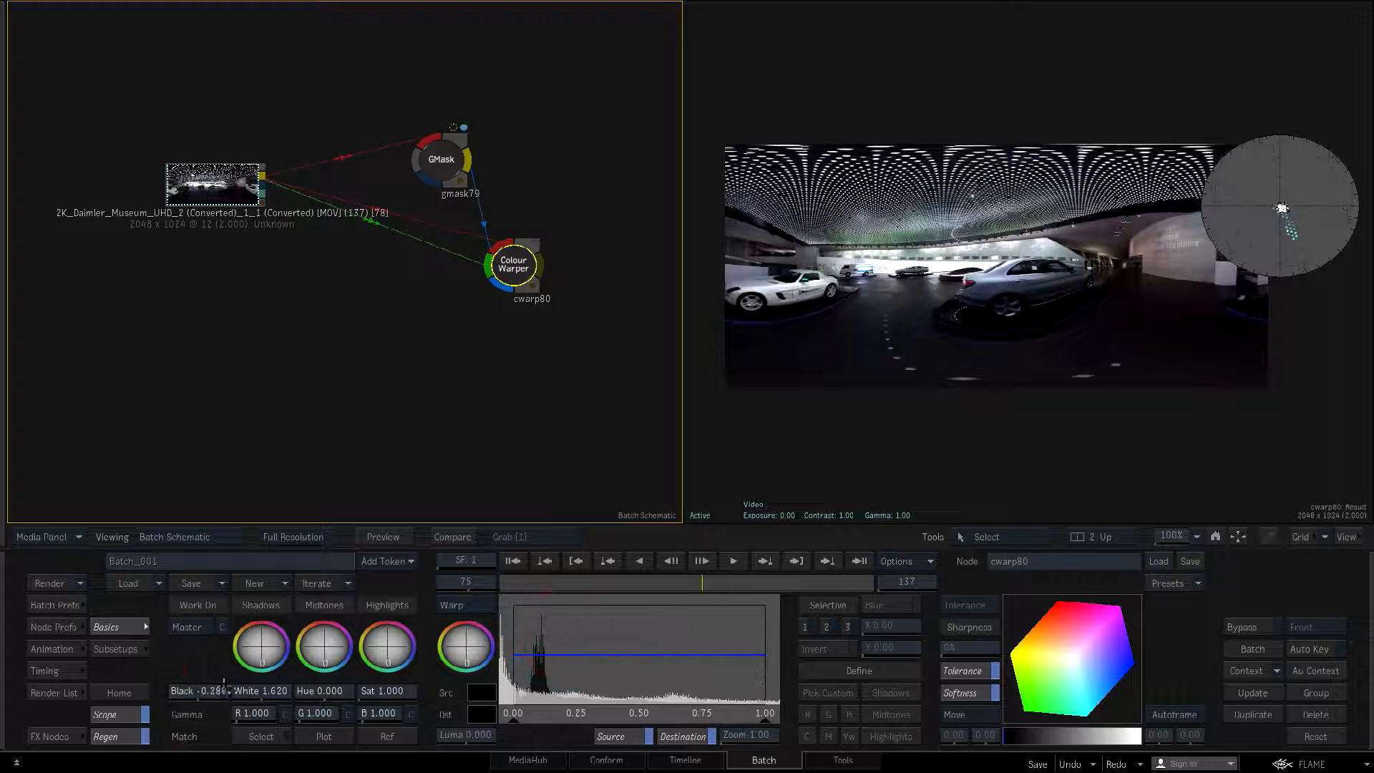
drag(188, 691, 301, 691)
Brighten the midtones by raising the middle point of the Colour Warper's RGB gamma curve
click(462, 605)
click(460, 627)
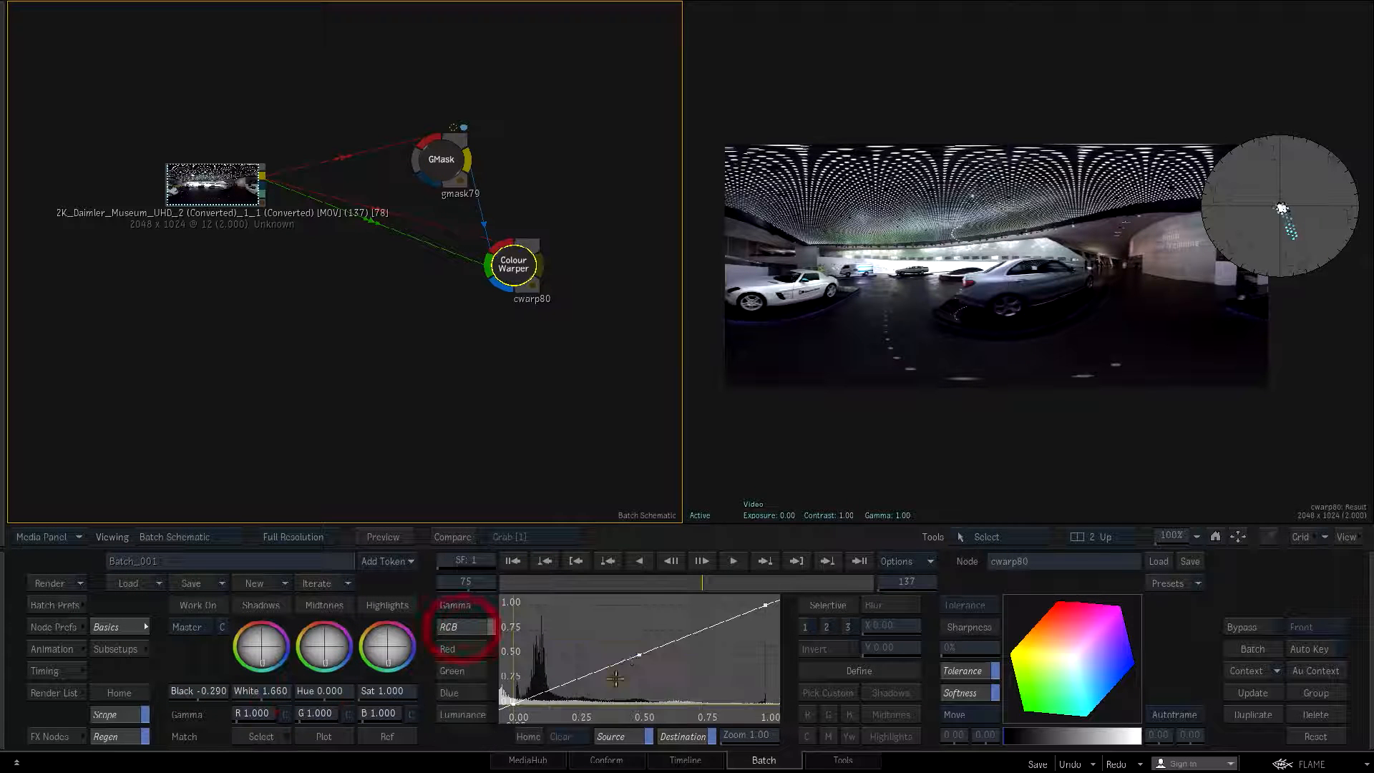
drag(642, 655, 603, 651)
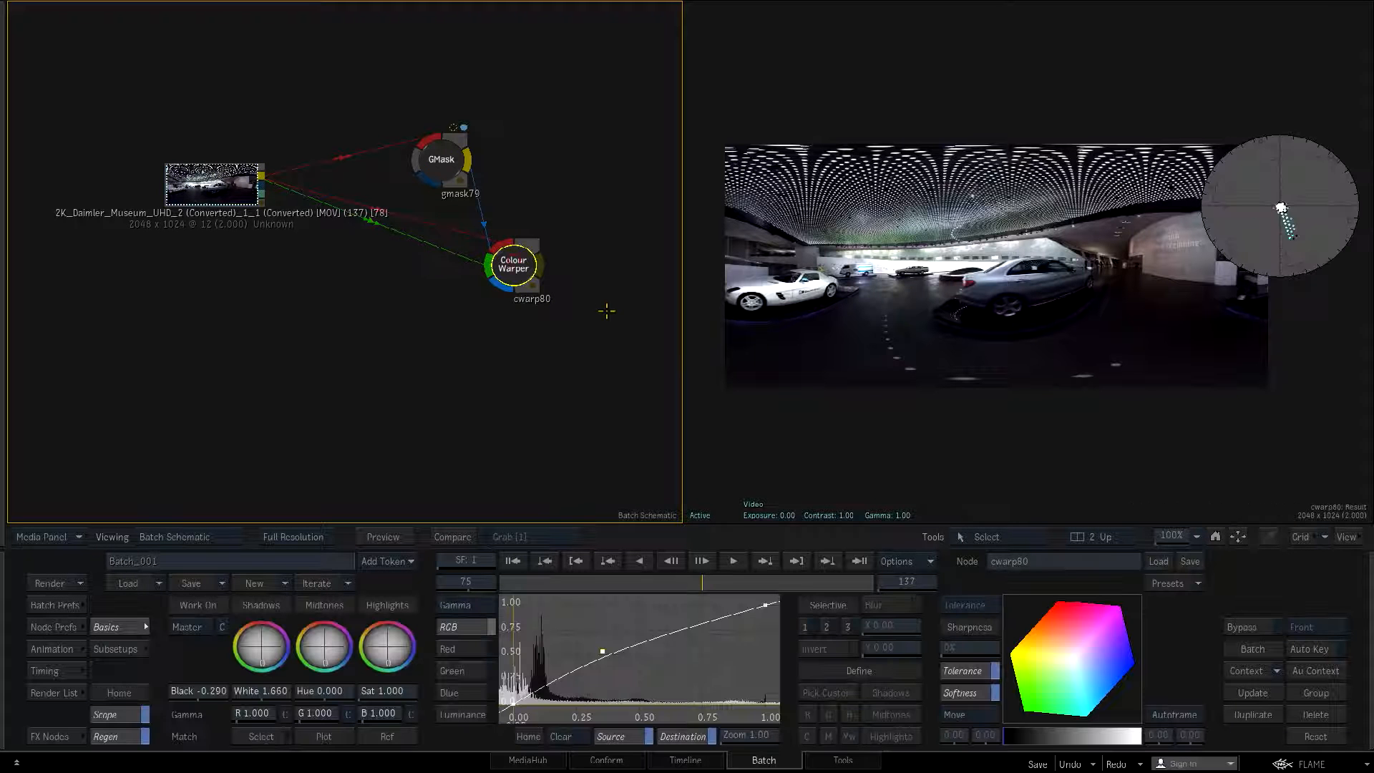
Rearrange the clip, GMask and Colour Warper nodes to make room, and add a collapsed Action node after the Colour Warper
drag(195, 182, 121, 185)
drag(462, 163, 405, 154)
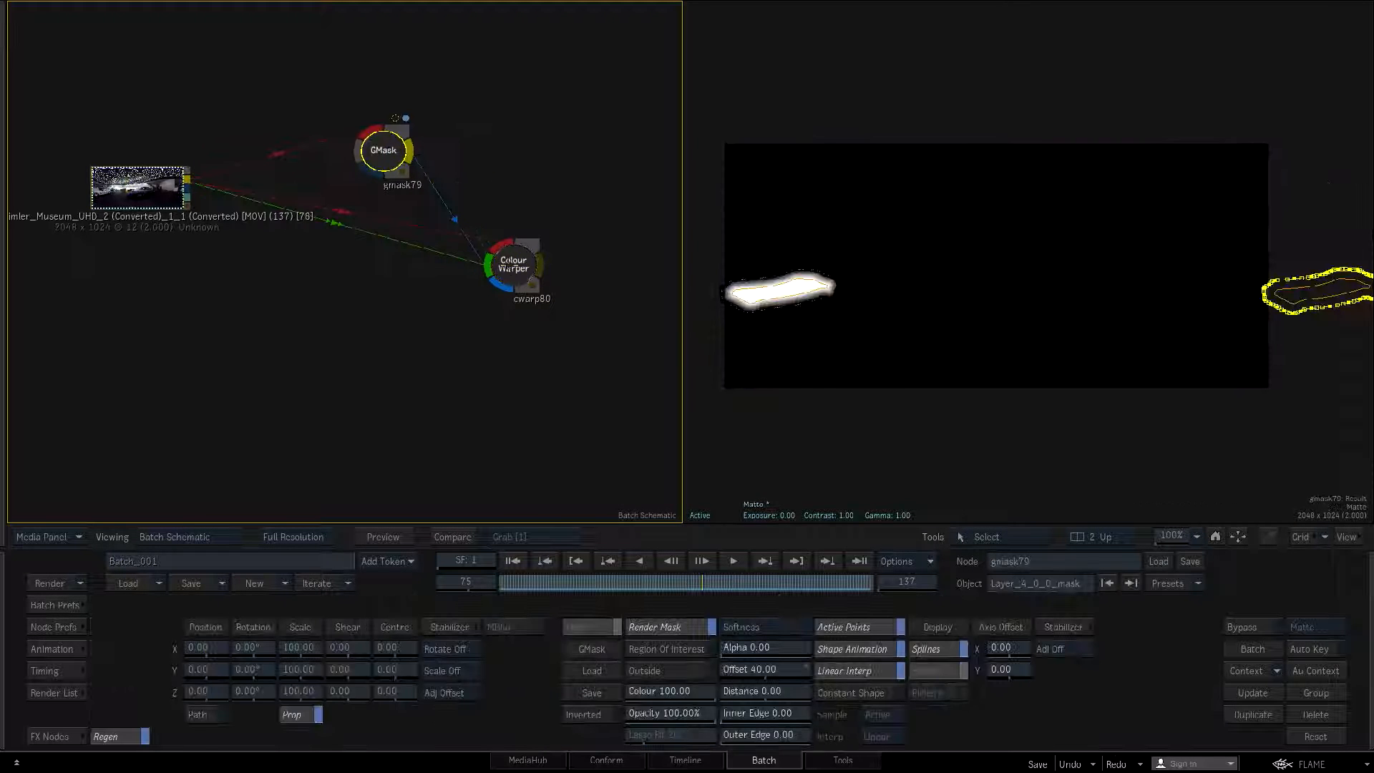
drag(513, 253, 461, 228)
click(55, 737)
drag(379, 681, 592, 252)
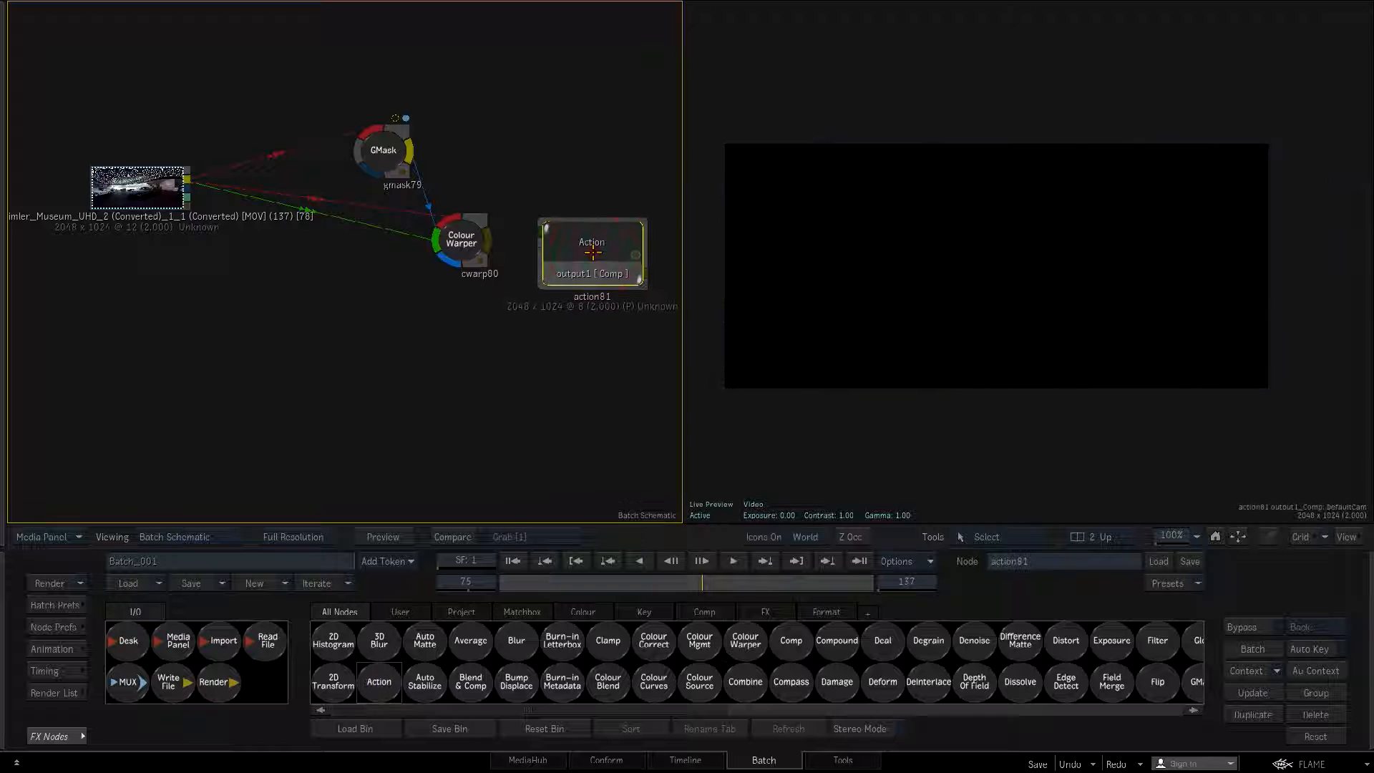
key(shift+c)
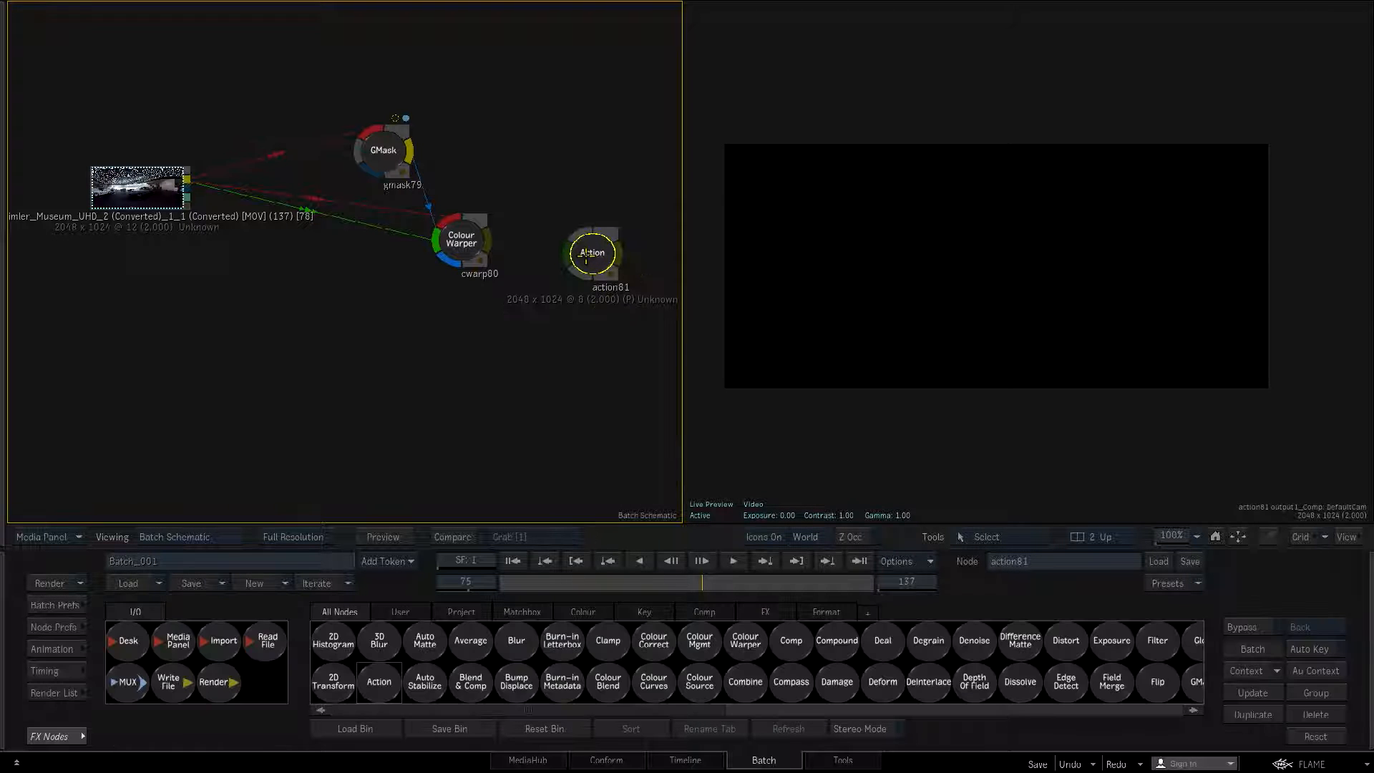
Add a media input to the Action node and connect the Colour Warper's result to it
key(ctrl+n)
key(alt)
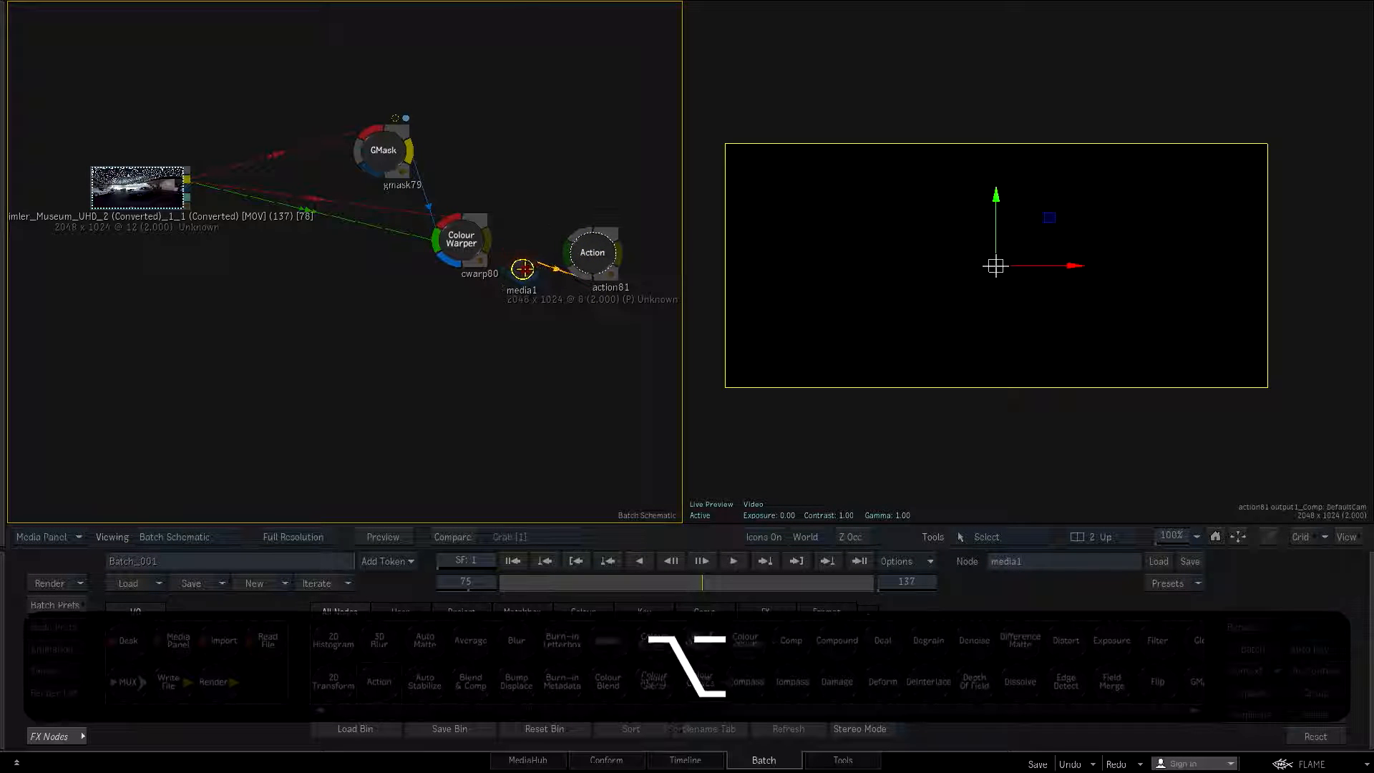
mouse_move(522, 268)
mouse_down()
mouse_move(534, 270)
mouse_move(520, 260)
mouse_up()
Remove the default axis and image from the Action schematic and add an IBL node using the Colour Warper media
click(589, 253)
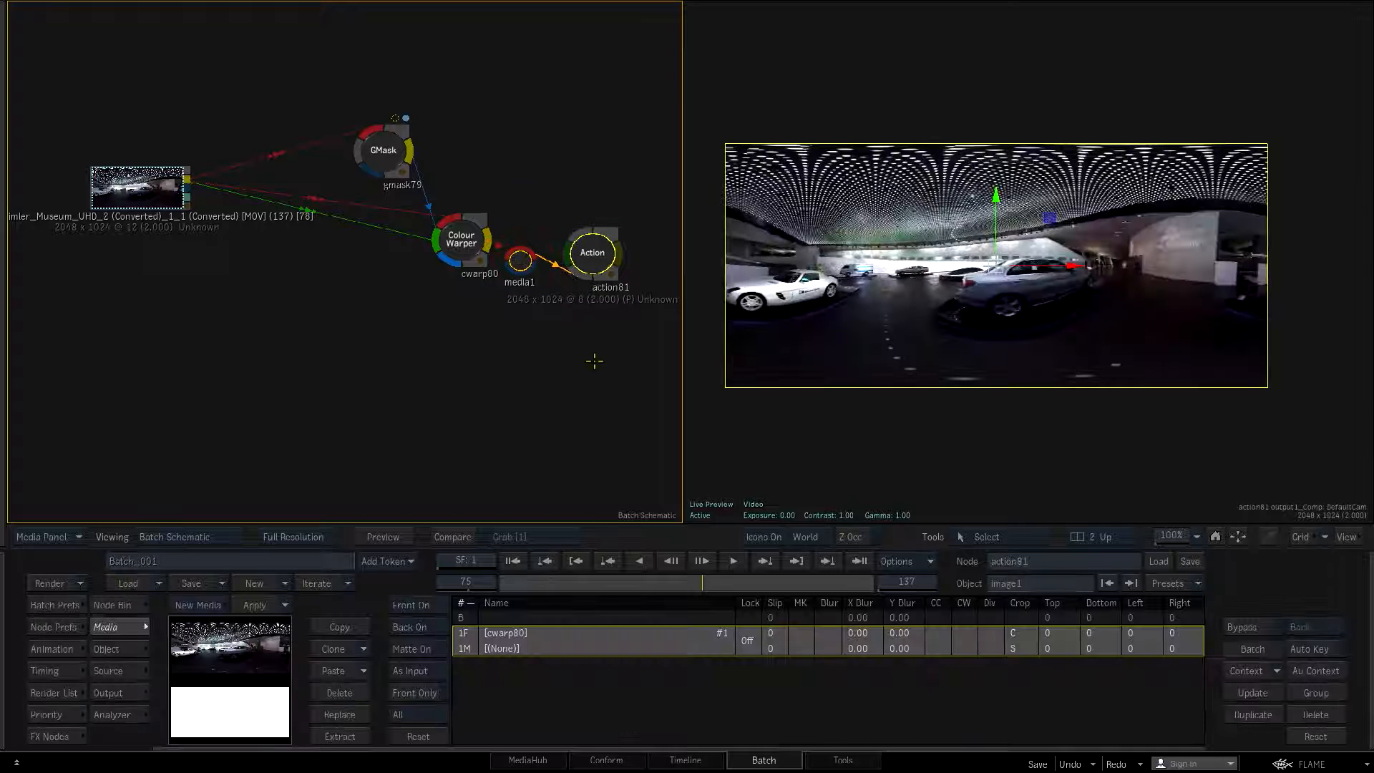
key(grave)
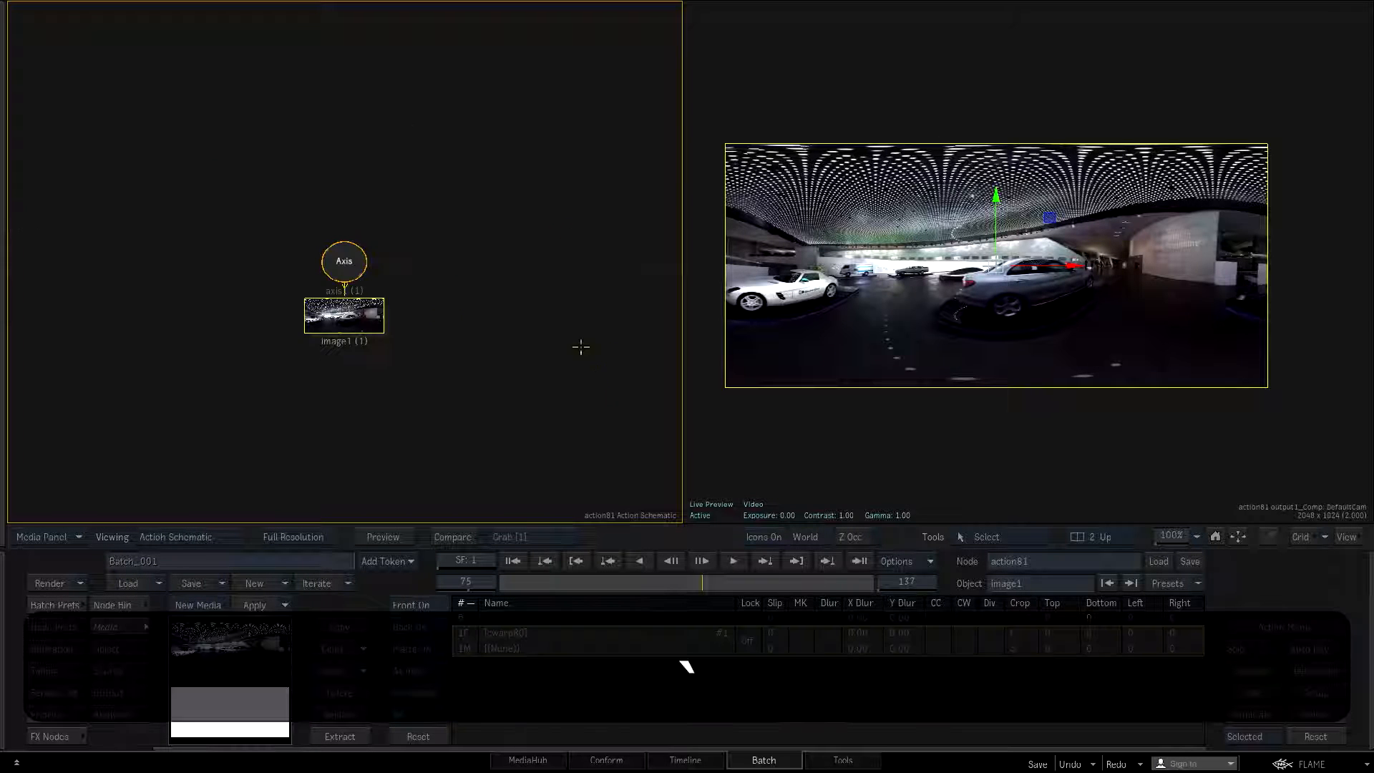
alt+drag(343, 267, 409, 478)
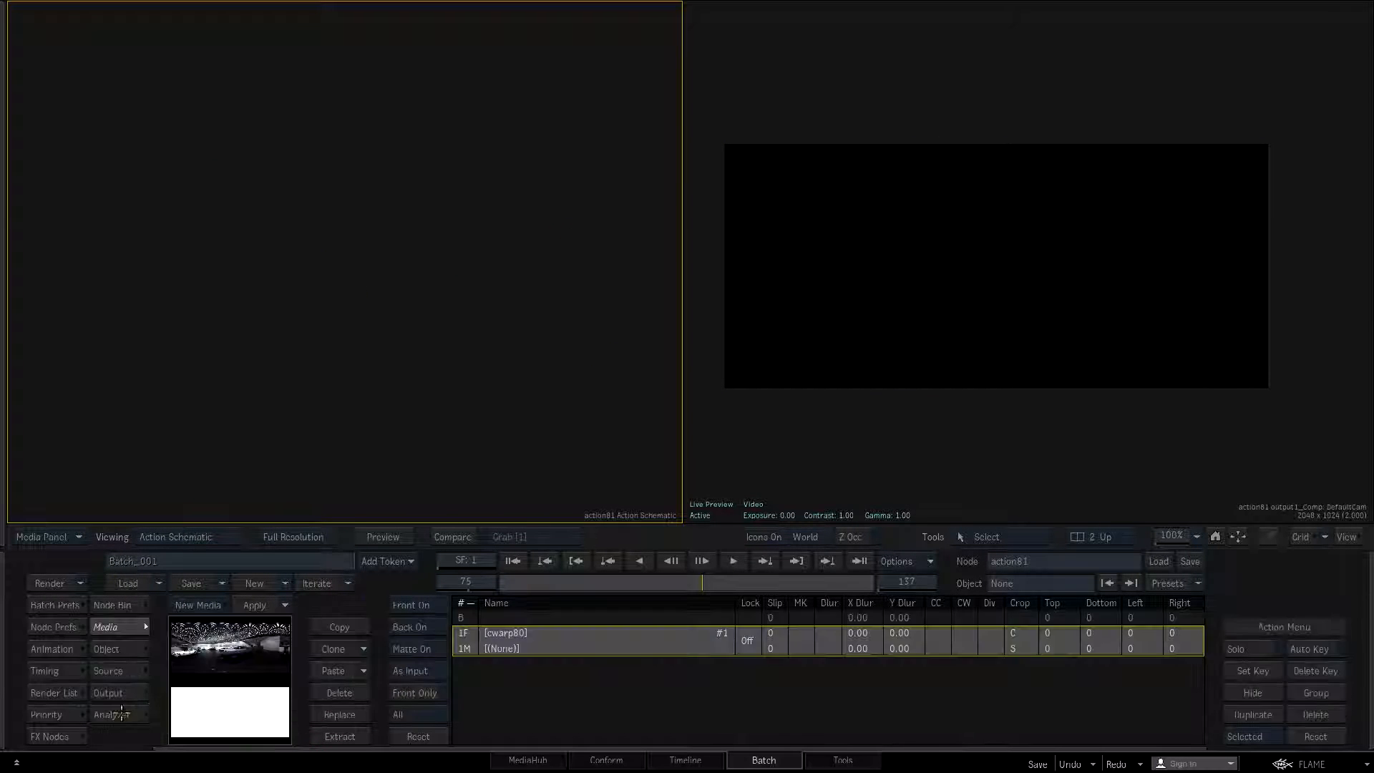
click(93, 605)
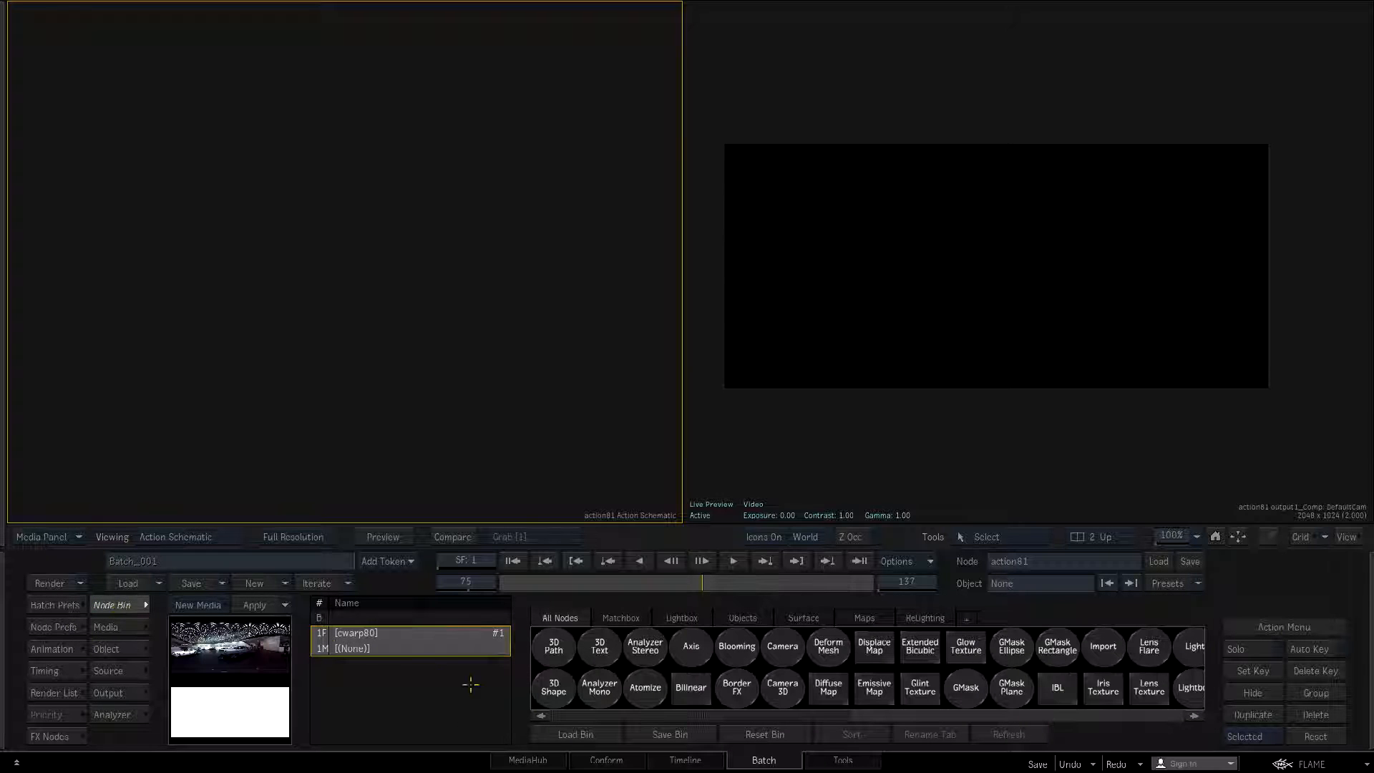
click(1067, 685)
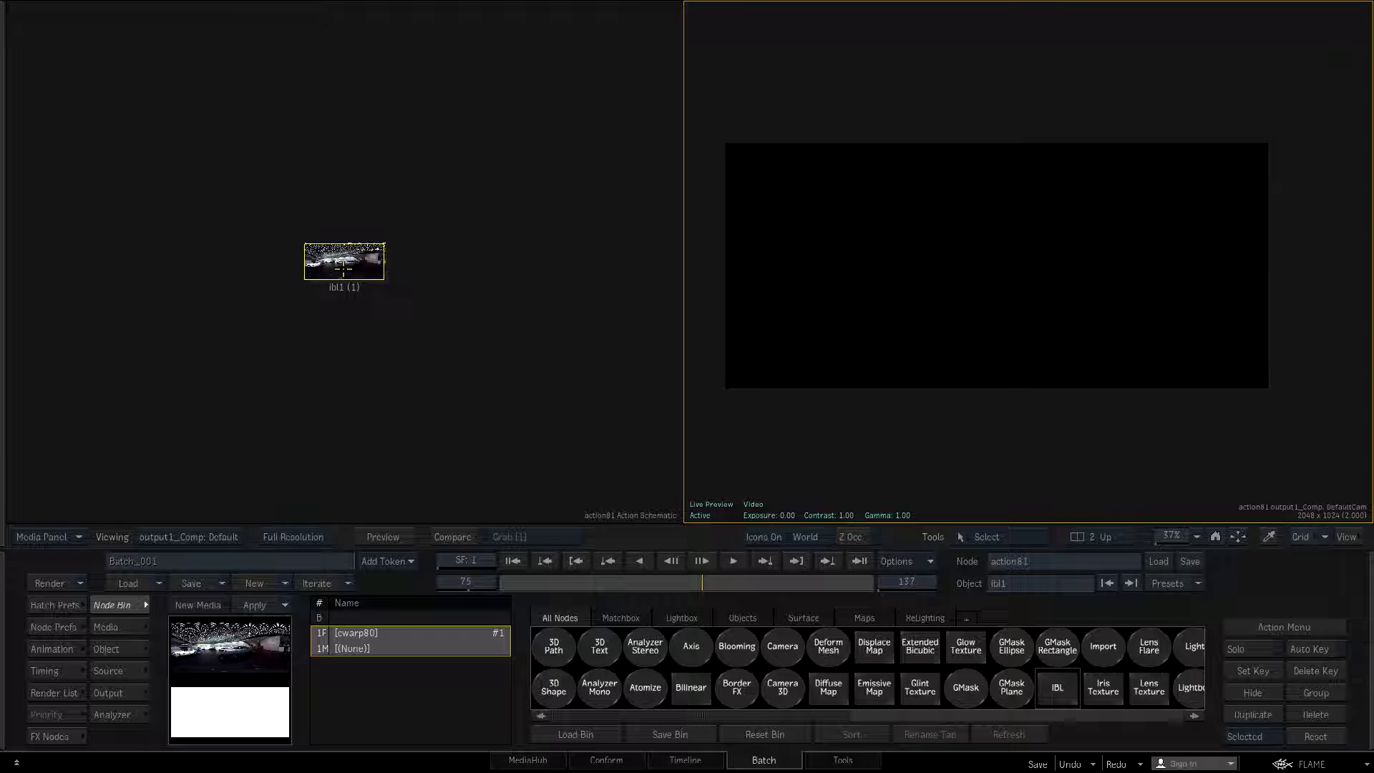
Connect the default camera to the IBL node and enable Use As Back for the Lat-Long image
key(space)
drag(551, 336, 175, 307)
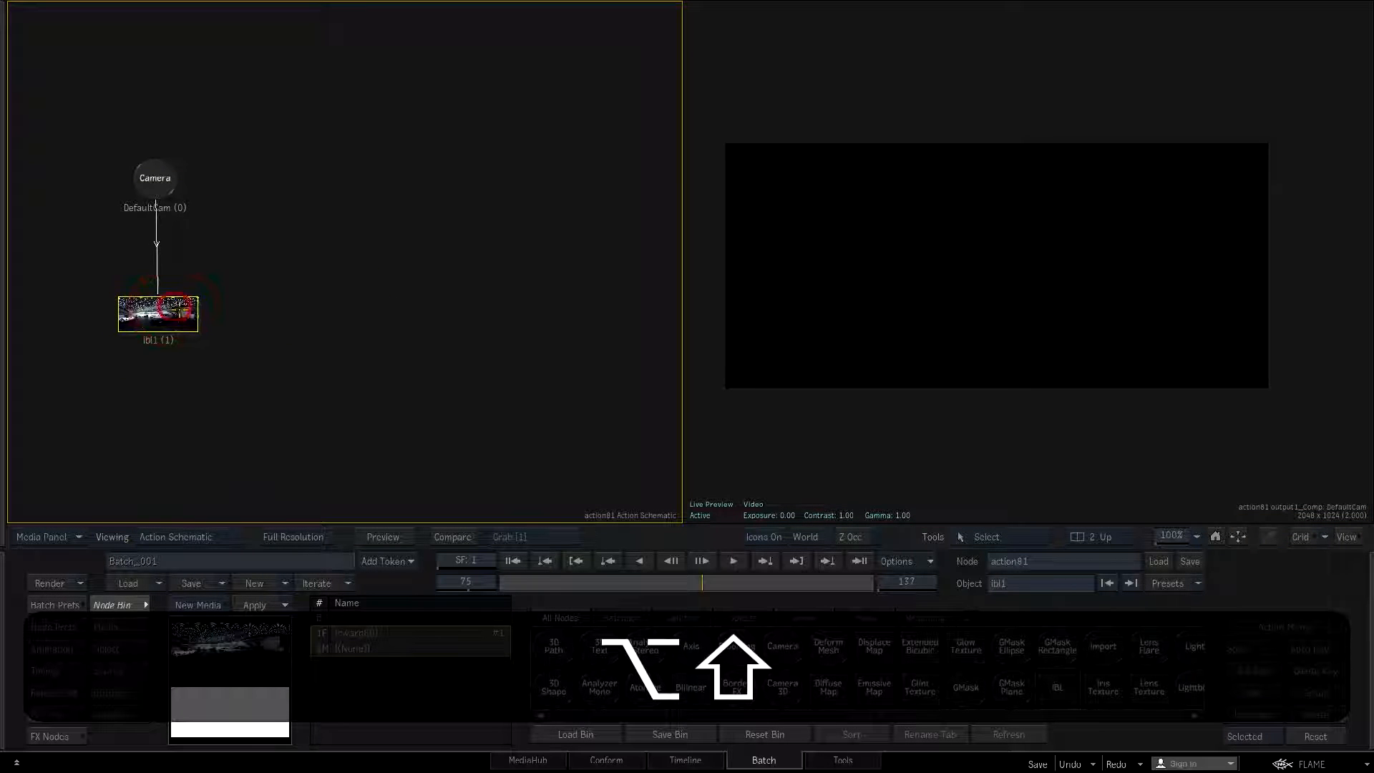
double_click(167, 317)
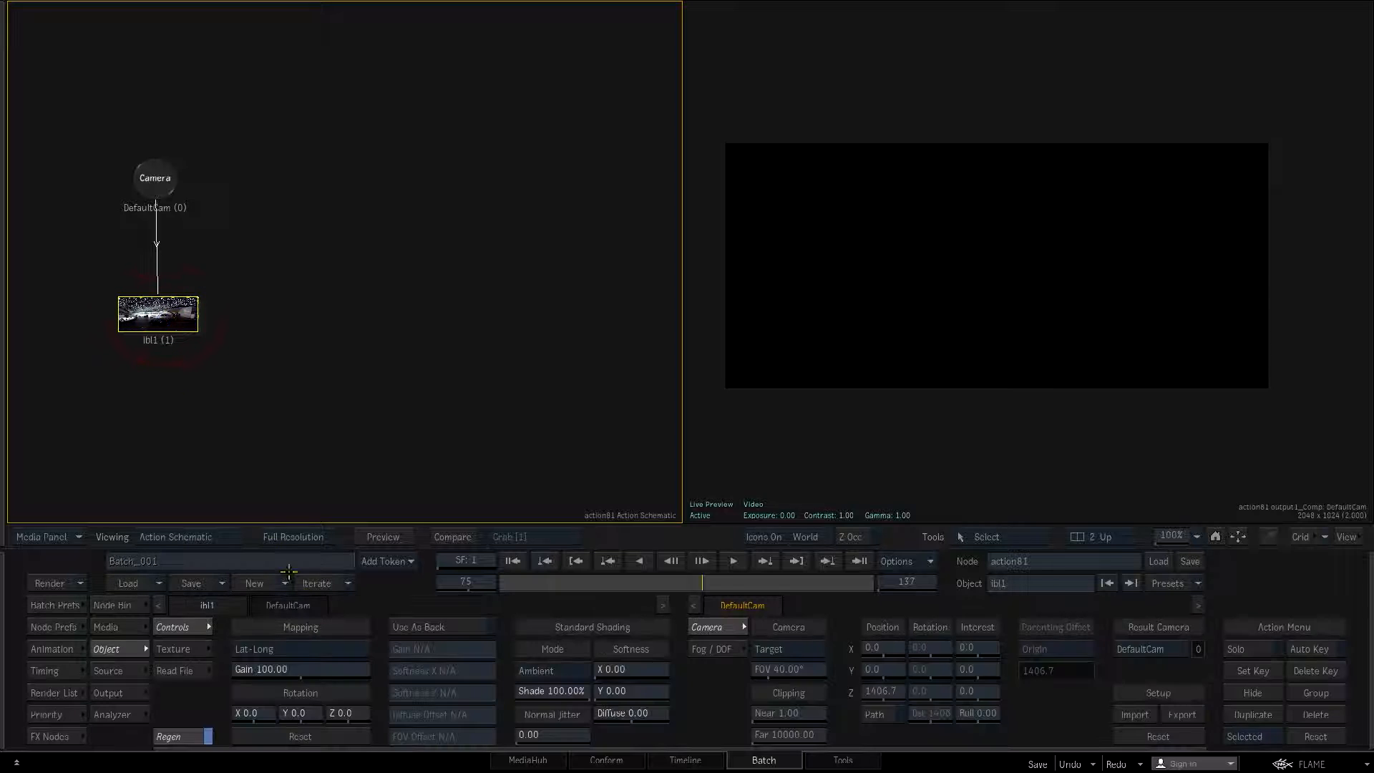
click(450, 628)
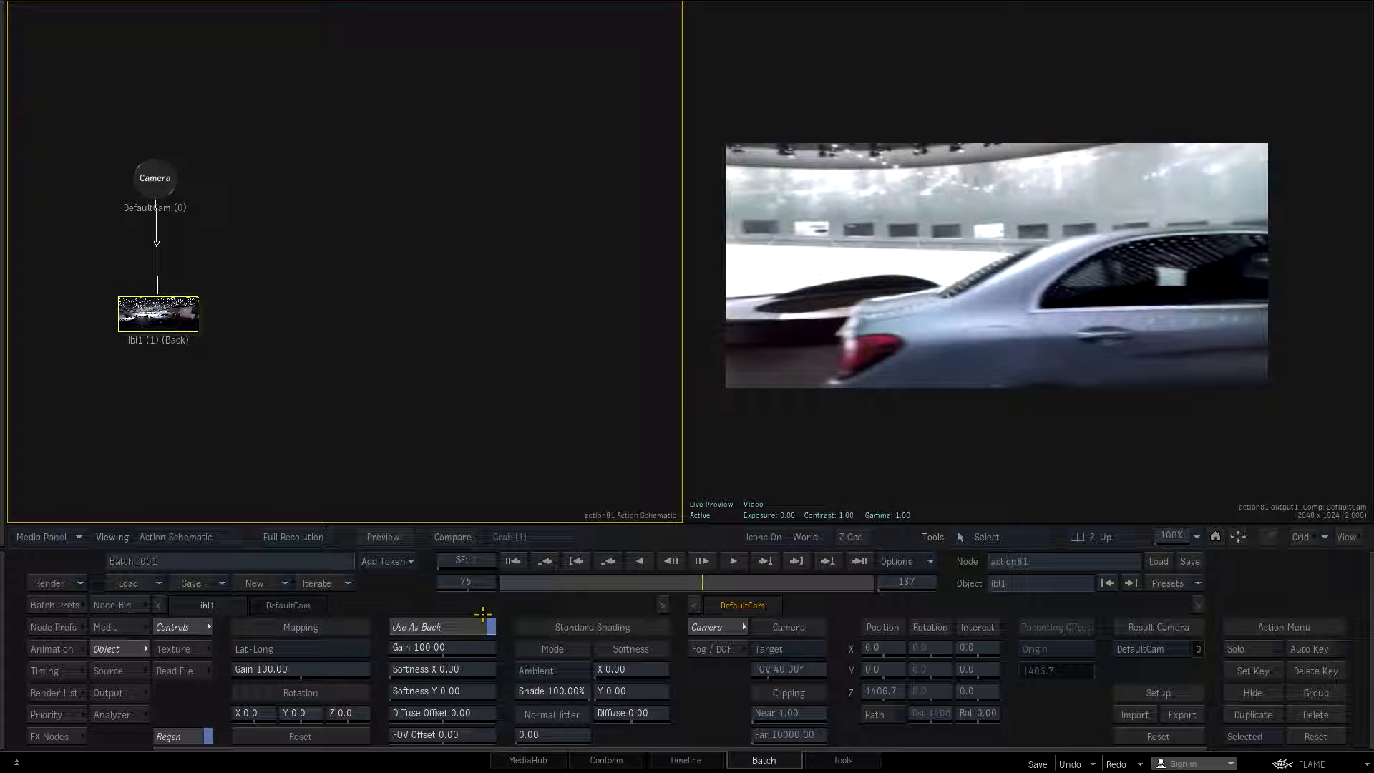
Switch to a single result view, set the default camera's FOV to 80°, and orbit it around to the white car
double_click(136, 180)
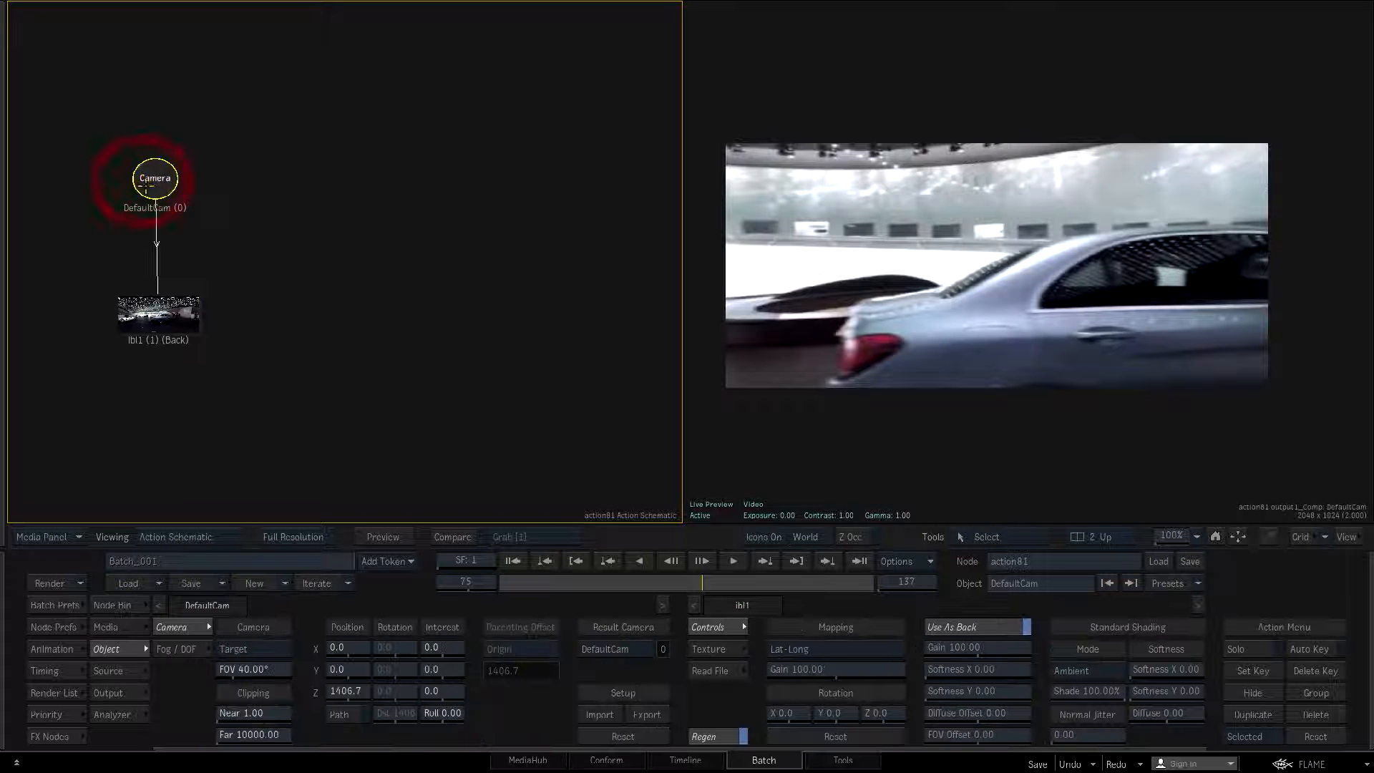
key(F4)
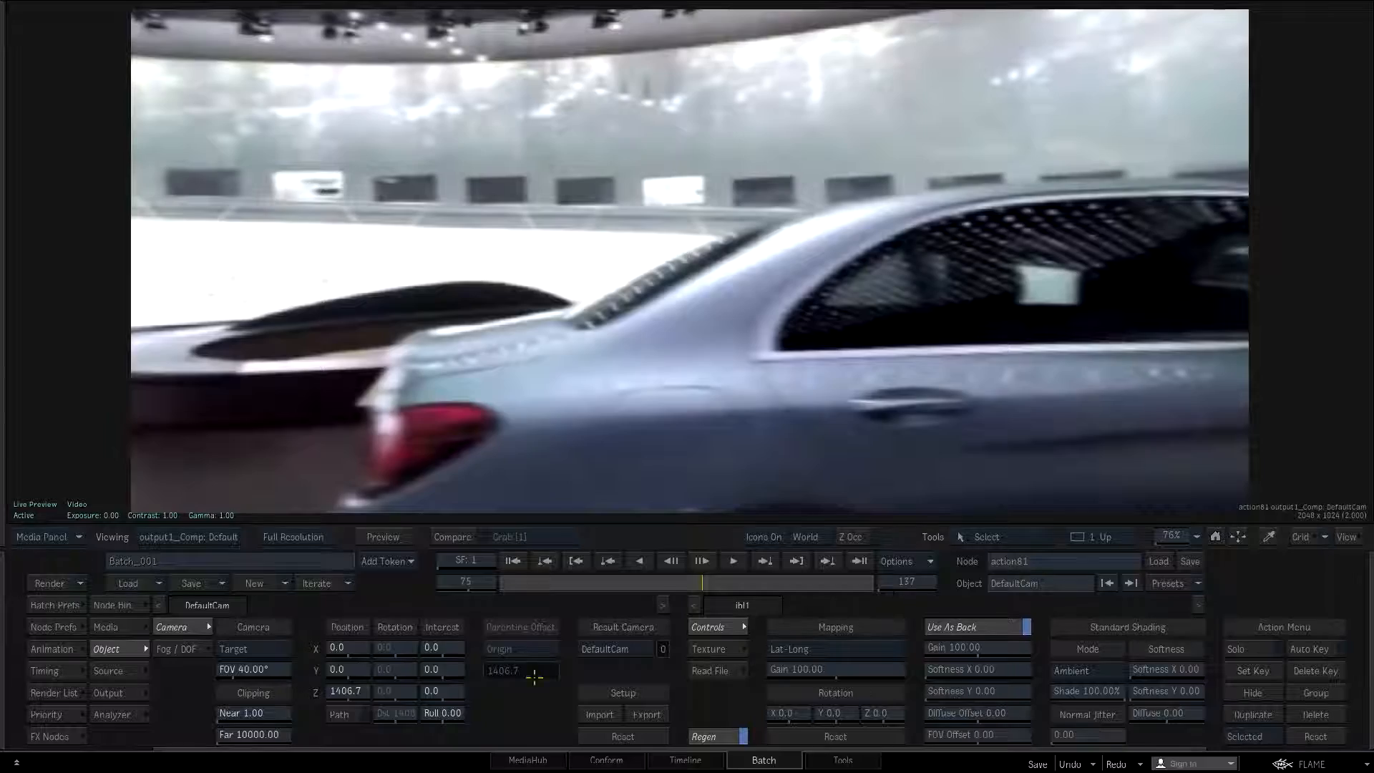
drag(261, 669, 725, 648)
key(o)
drag(995, 296, 703, 308)
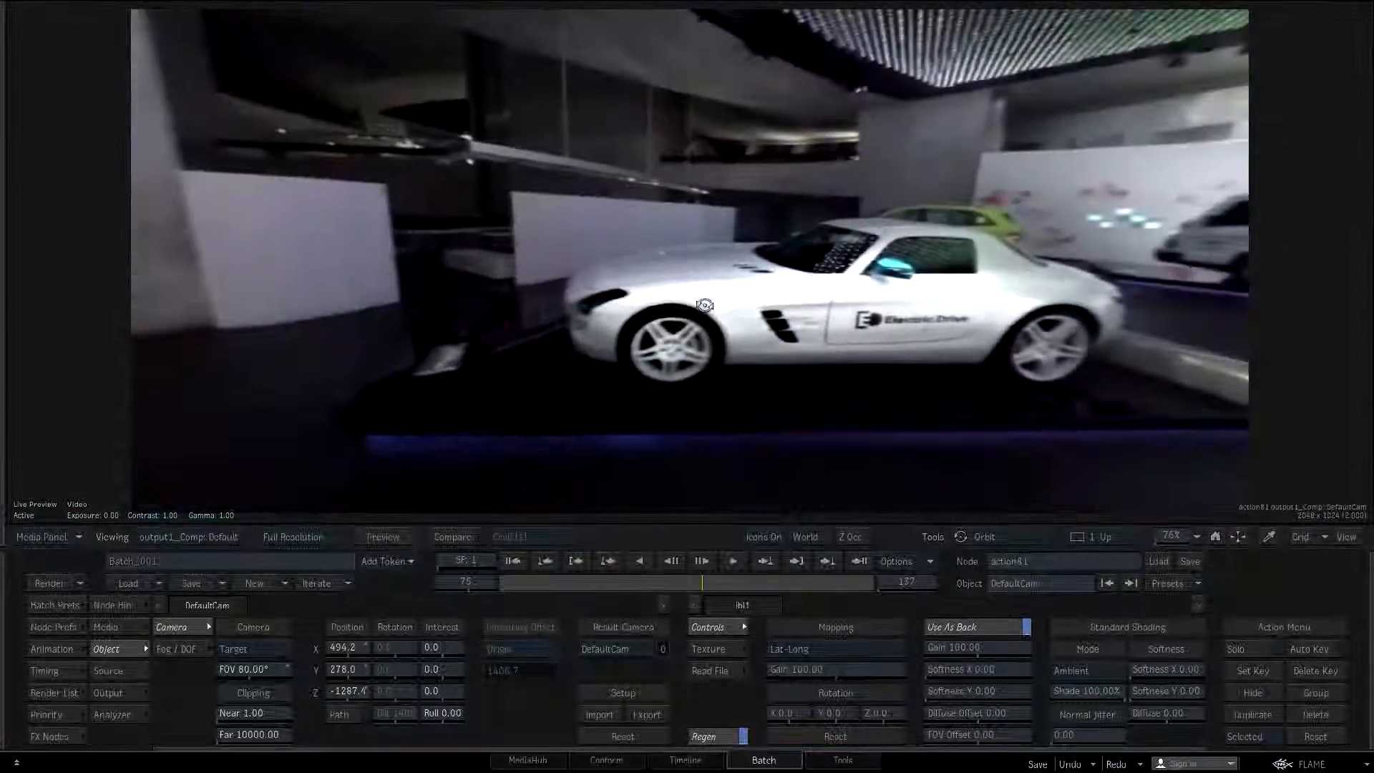